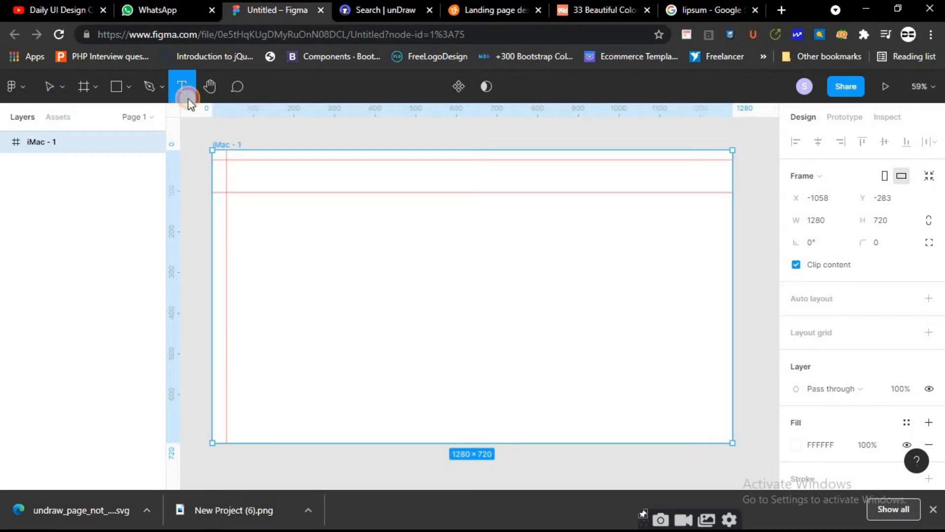
Add the text "LOGO" inside the iMac frame and set its font size to 24
{"action": "left_click", "coordinate": [285, 234]}
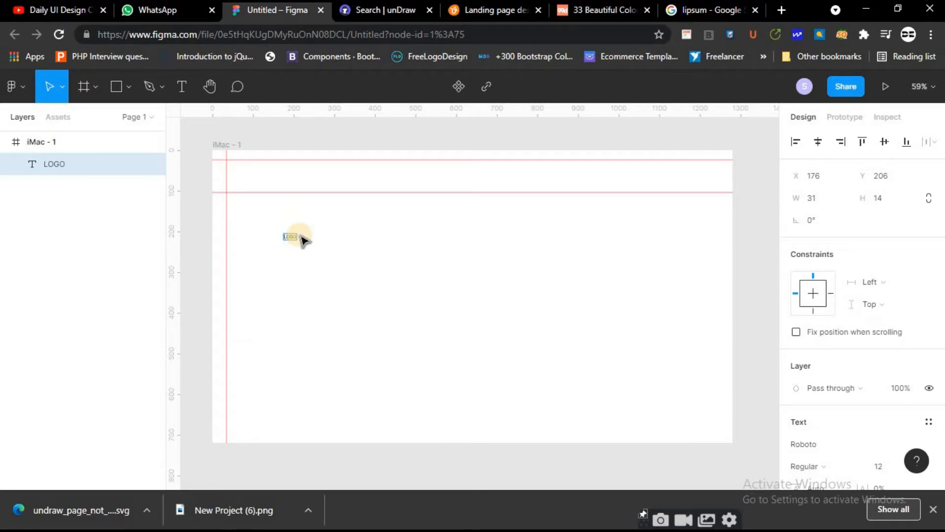
{"action": "scroll", "coordinate": [926, 403], "scroll_direction": "down", "scroll_amount": 5}
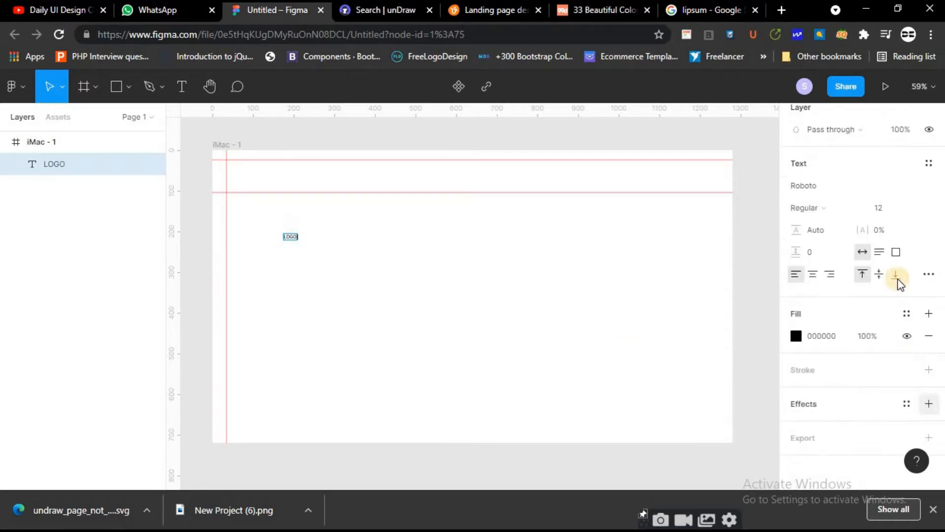
{"action": "left_click", "coordinate": [918, 210]}
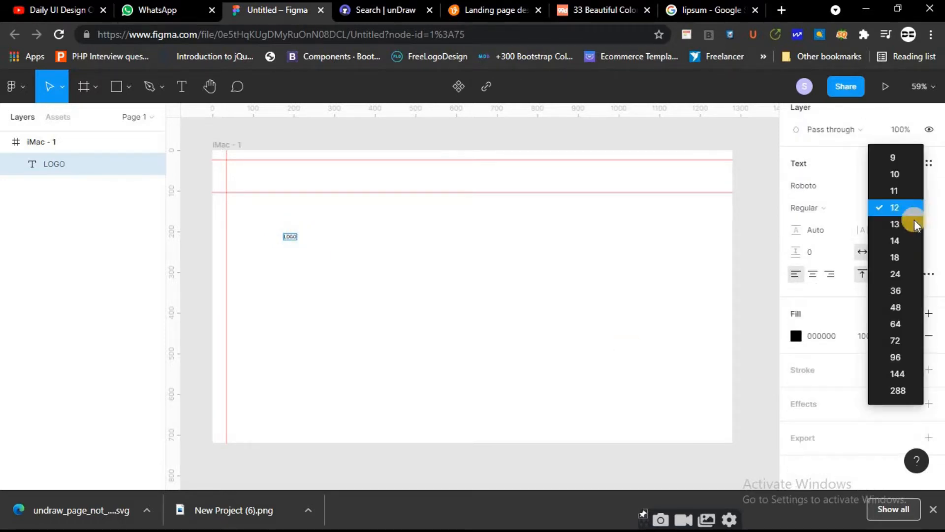
{"action": "left_click", "coordinate": [897, 275]}
{"action": "double_click", "coordinate": [290, 237]}
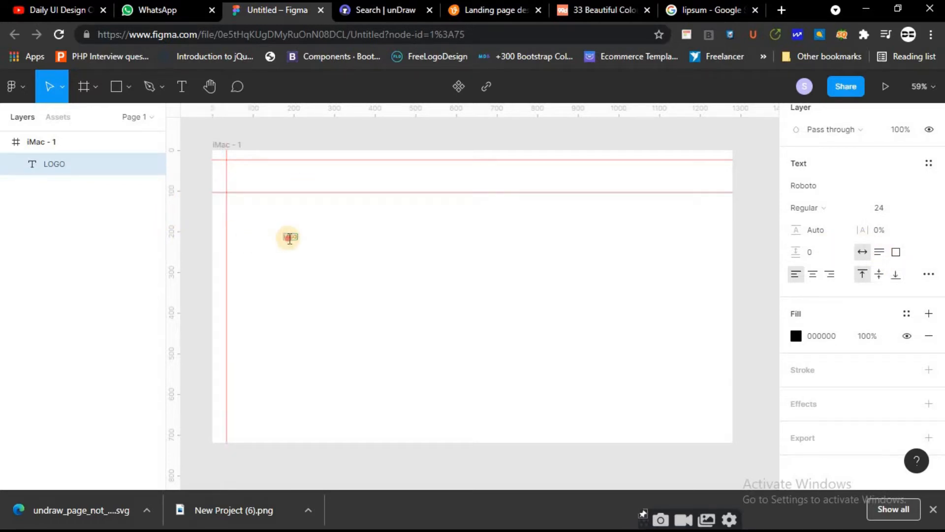
{"action": "left_click", "coordinate": [919, 208]}
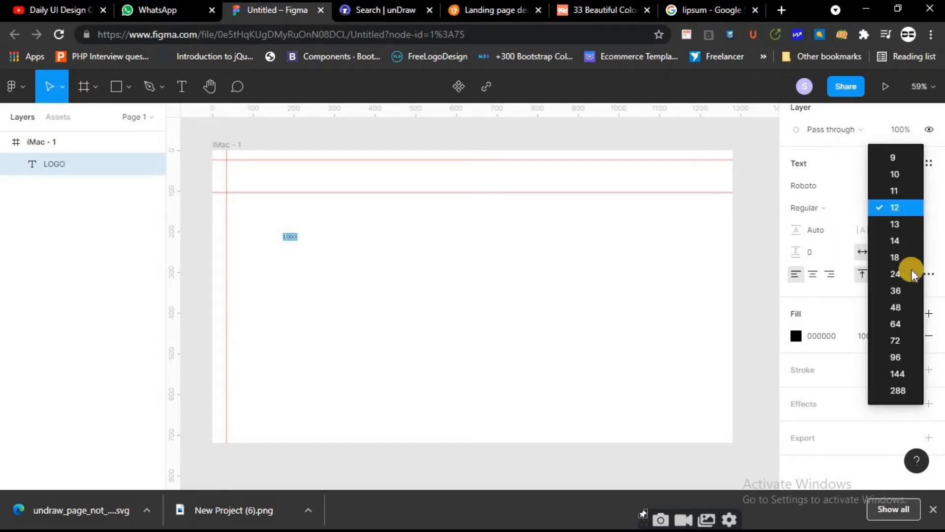
{"action": "left_click", "coordinate": [907, 276]}
Enlarge the LOGO text to size 64 and move it between the header guides, against the left margin guide
{"action": "left_click", "coordinate": [914, 209]}
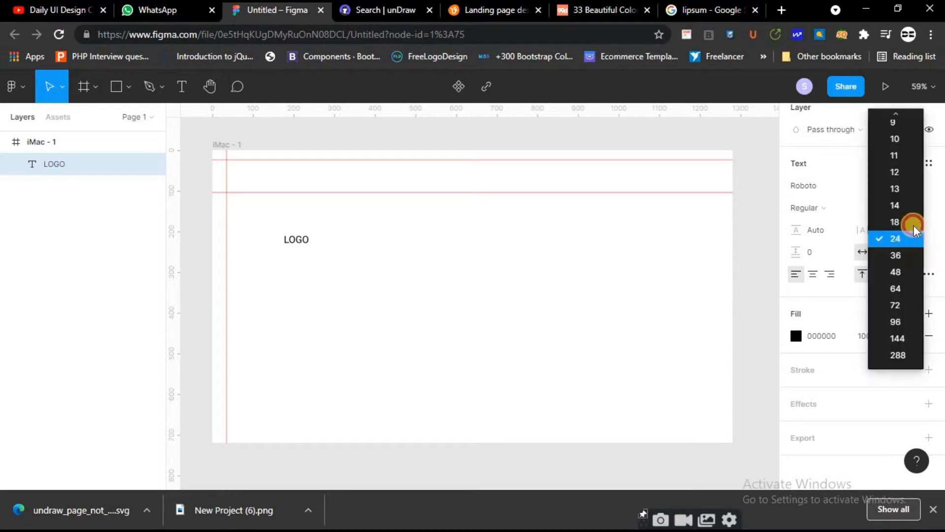
{"action": "left_click", "coordinate": [912, 272]}
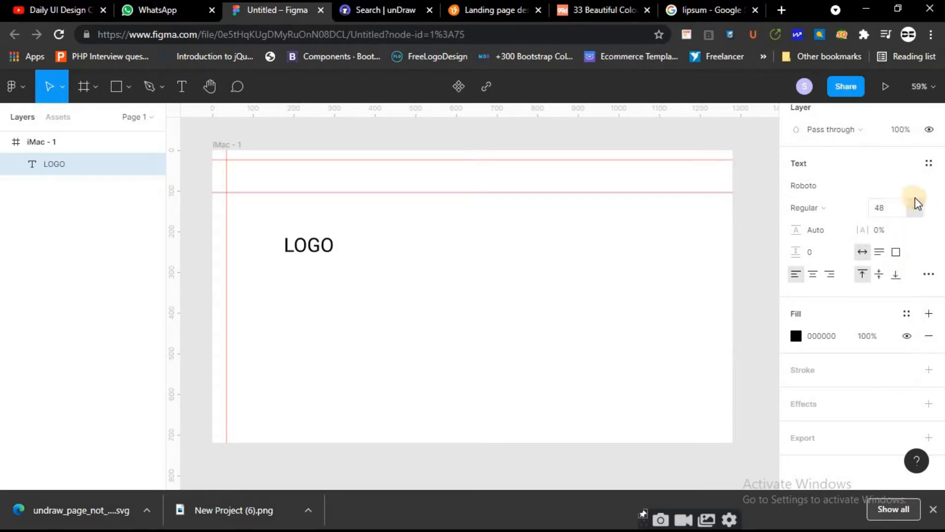
{"action": "left_click", "coordinate": [915, 208]}
{"action": "left_click", "coordinate": [906, 288]}
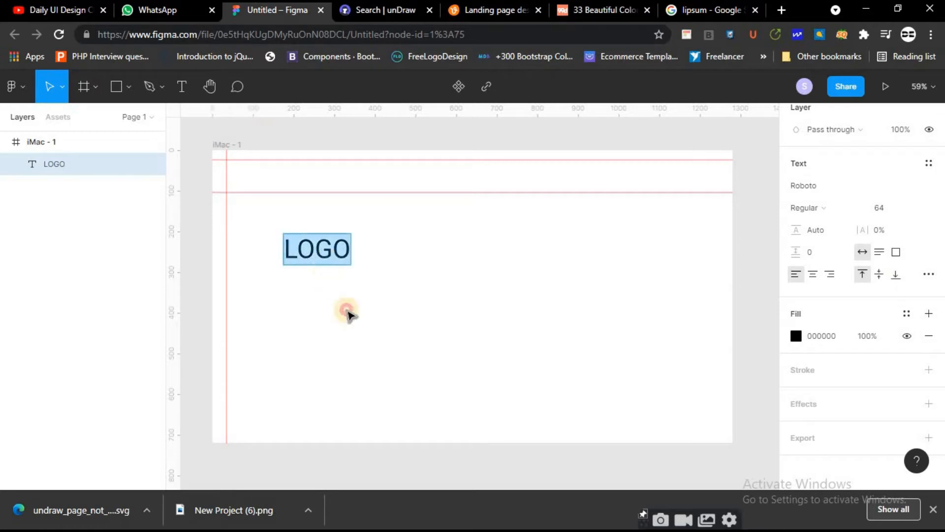
{"action": "key", "text": "Escape"}
{"action": "left_click_drag", "start_coordinate": [316, 251], "coordinate": [254, 177]}
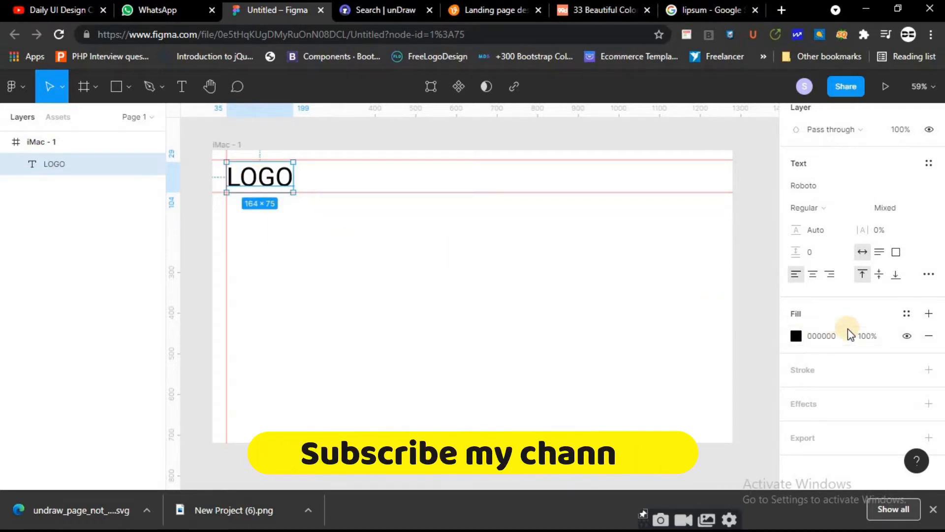
Try other fonts on the LOGO text, starting with Roboto Mono, and settle on Rozha One
{"action": "scroll", "coordinate": [848, 329], "scroll_direction": "up", "scroll_amount": 5}
{"action": "scroll", "coordinate": [848, 329], "scroll_direction": "down", "scroll_amount": 5}
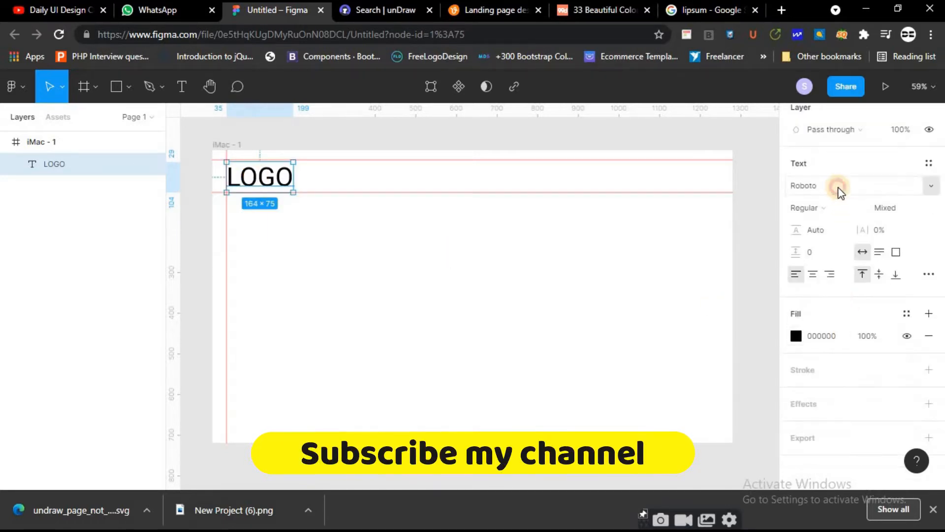
{"action": "left_click", "coordinate": [838, 187]}
{"action": "left_click", "coordinate": [930, 187]}
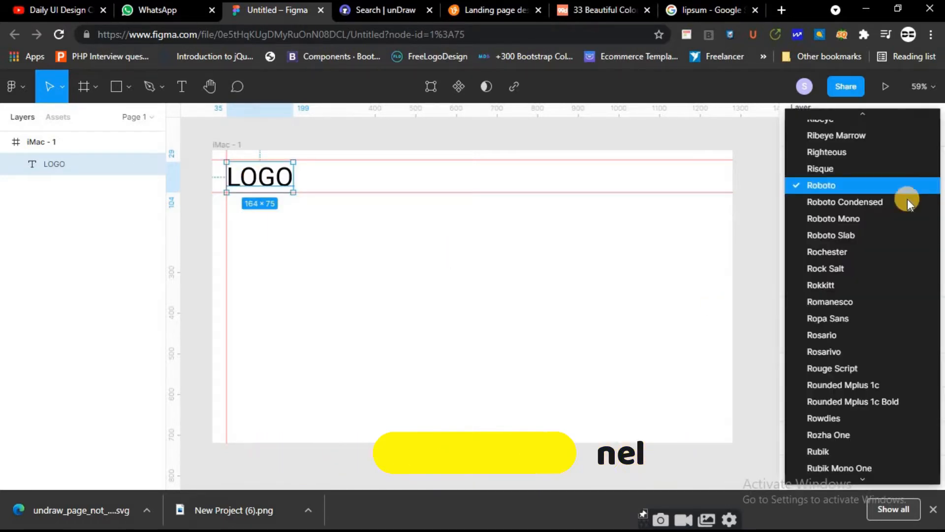
{"action": "left_click", "coordinate": [871, 215]}
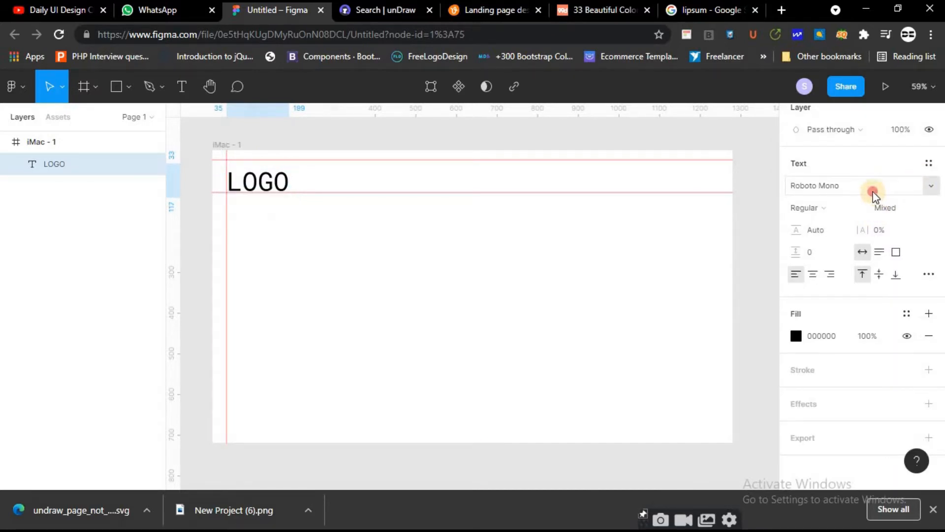
{"action": "left_click", "coordinate": [873, 195]}
{"action": "key", "text": "Down"}
{"action": "key", "text": "Down"}
{"action": "key", "text": "Down"}
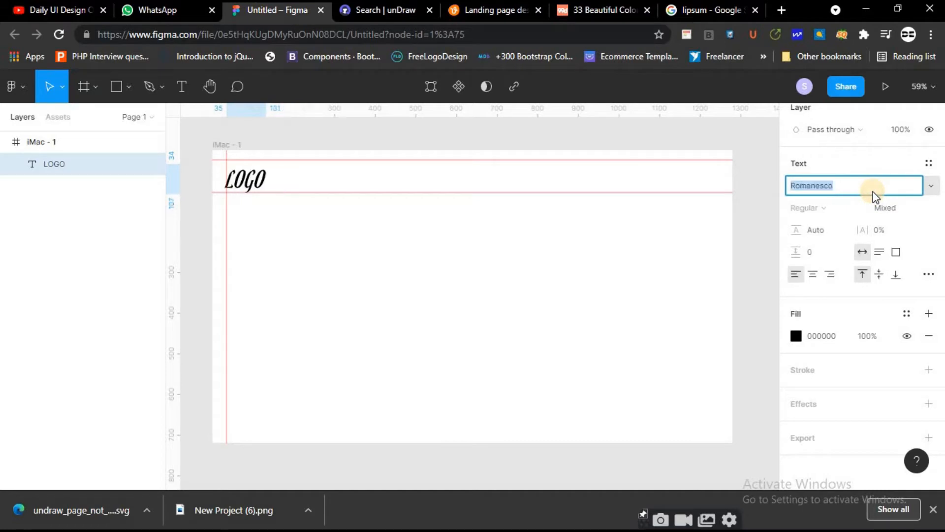
{"action": "key", "text": "Down"}
{"action": "key", "text": "Down"}
{"action": "key", "text": "Down"}
{"action": "key", "text": "Down"}
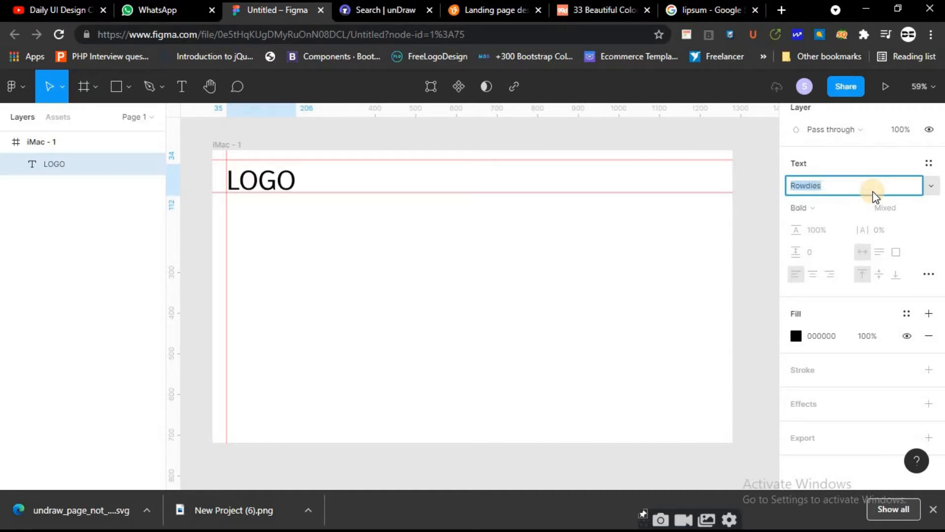
{"action": "key", "text": "Down"}
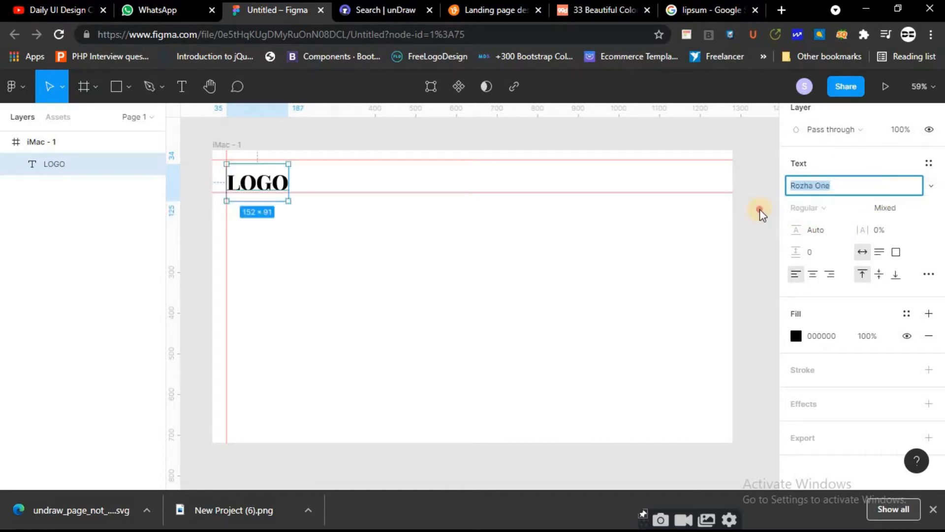
Nudge the LOGO text up to Y 26 within the header band and deselect it
{"action": "left_click", "coordinate": [143, 215]}
{"action": "left_click", "coordinate": [240, 190]}
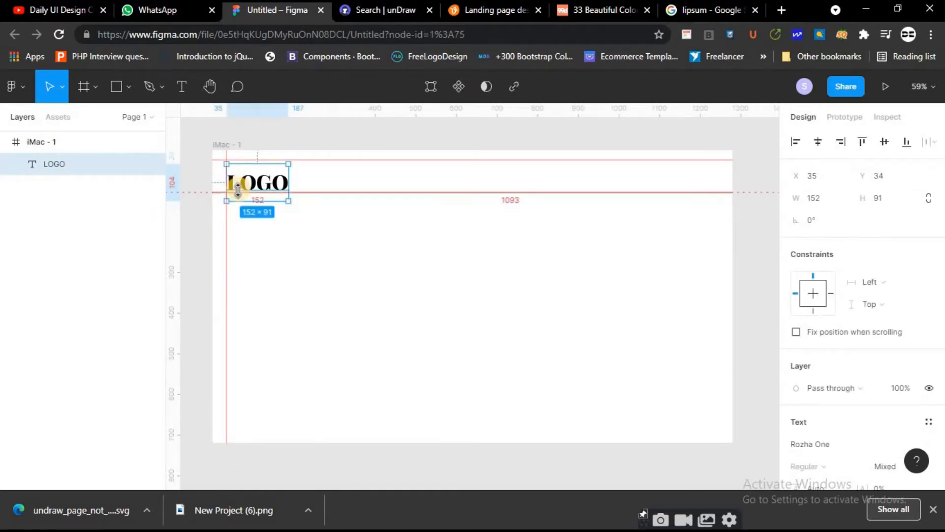
{"action": "key", "text": "Up"}
{"action": "key", "text": "Up"}
{"action": "key", "text": "Up"}
{"action": "key", "text": "Up"}
{"action": "key", "text": "Up"}
{"action": "key", "text": "Up"}
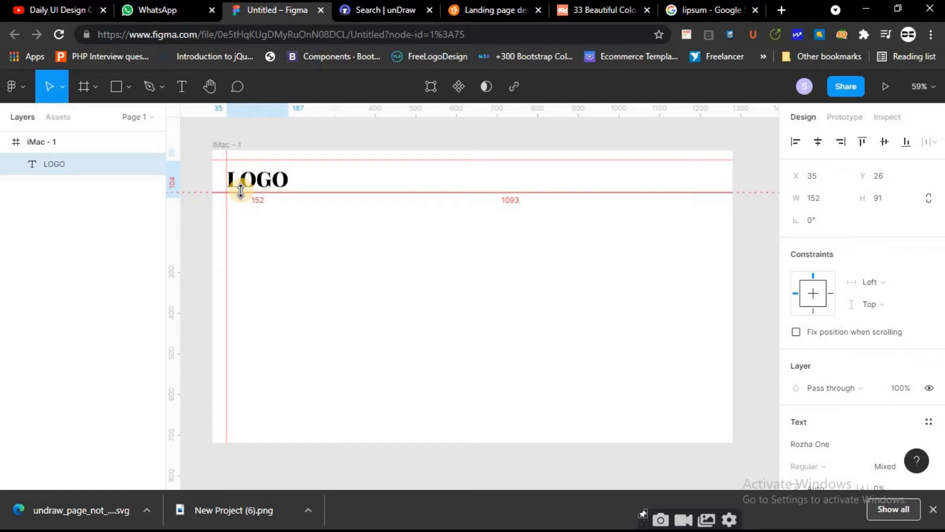
{"action": "left_click", "coordinate": [377, 287]}
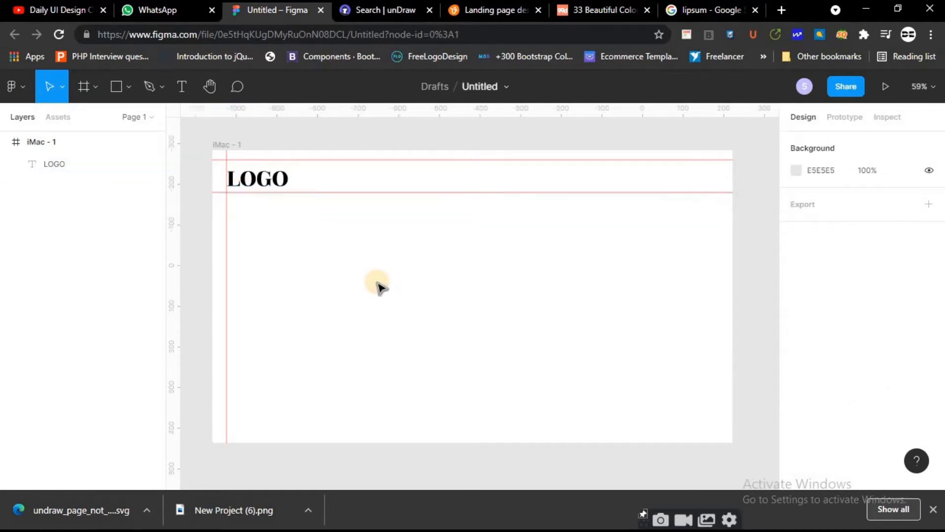
Add a new text "Home" below the header and set its font size to 24
{"action": "left_click", "coordinate": [181, 89]}
{"action": "left_click", "coordinate": [335, 290]}
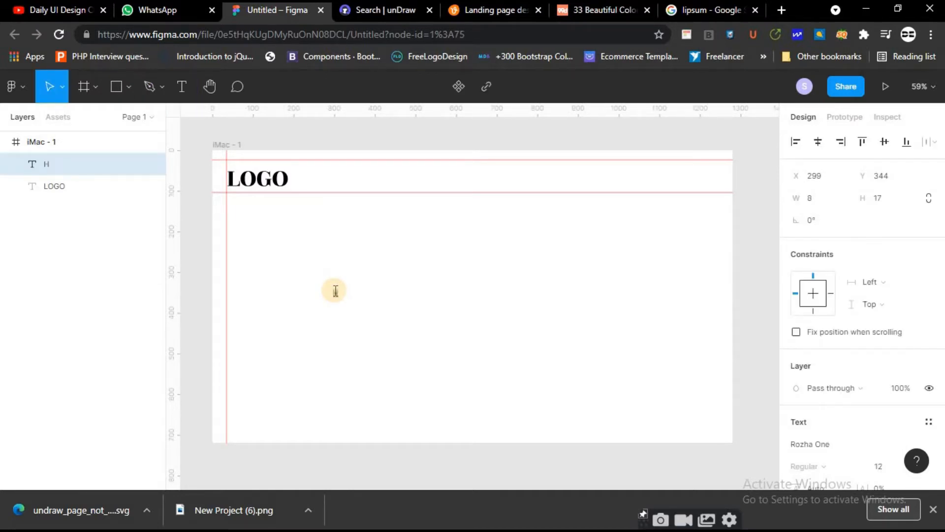
{"action": "type", "text": "Home"}
{"action": "key", "text": "Escape"}
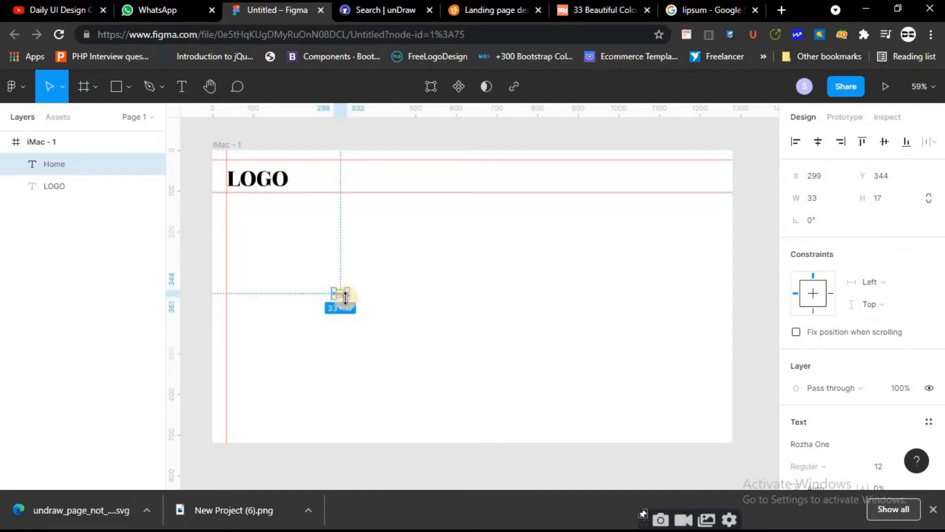
{"action": "scroll", "coordinate": [903, 401], "scroll_direction": "down", "scroll_amount": 5}
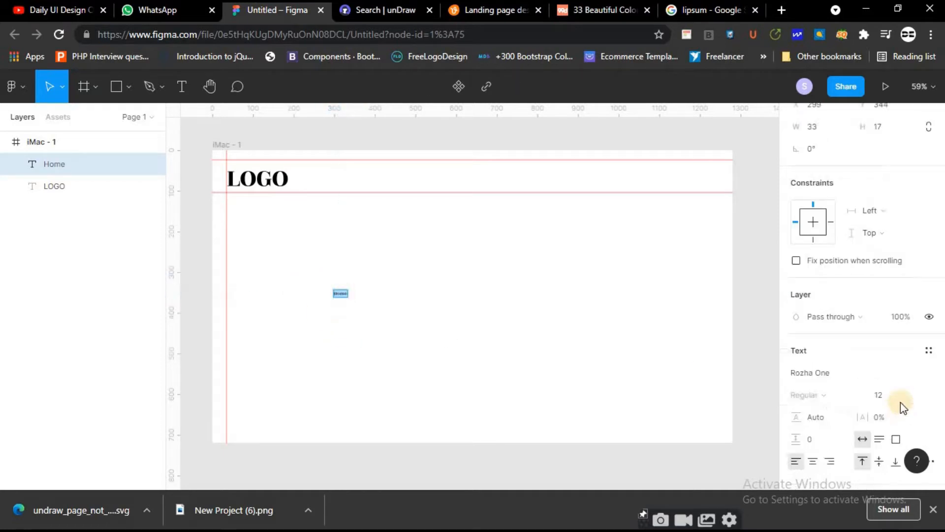
{"action": "left_click", "coordinate": [920, 209]}
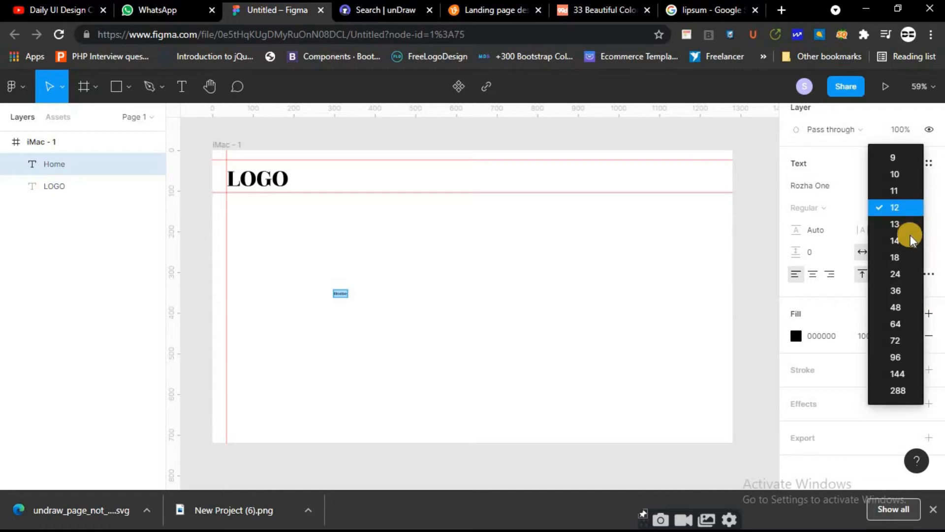
{"action": "left_click", "coordinate": [900, 272]}
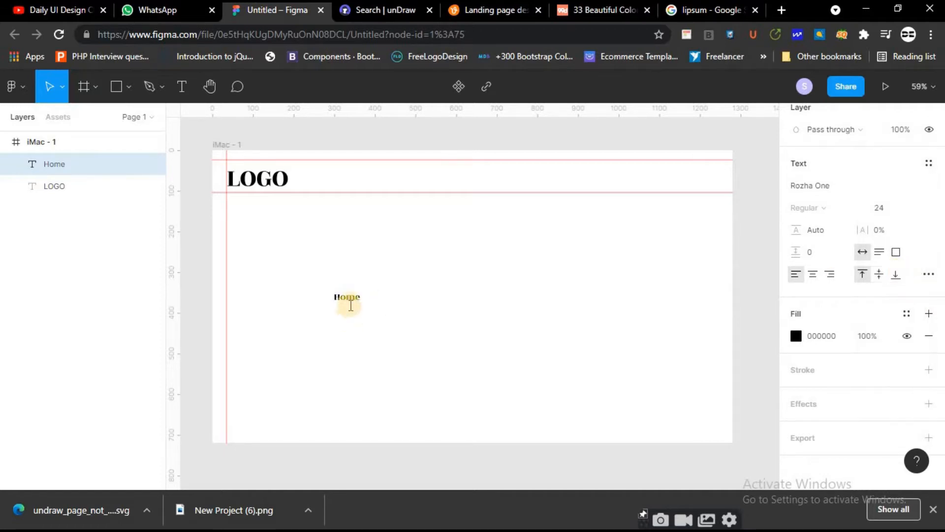
{"action": "key", "text": "Escape"}
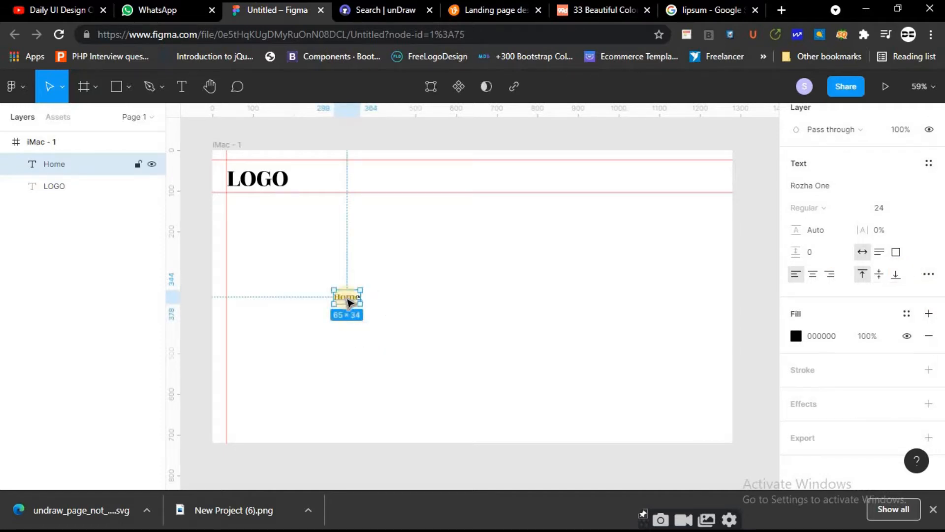
Move the Home text into the header at X 386, Y 54 and place a vertical guide along its left edge
{"action": "left_click_drag", "start_coordinate": [349, 298], "coordinate": [382, 181]}
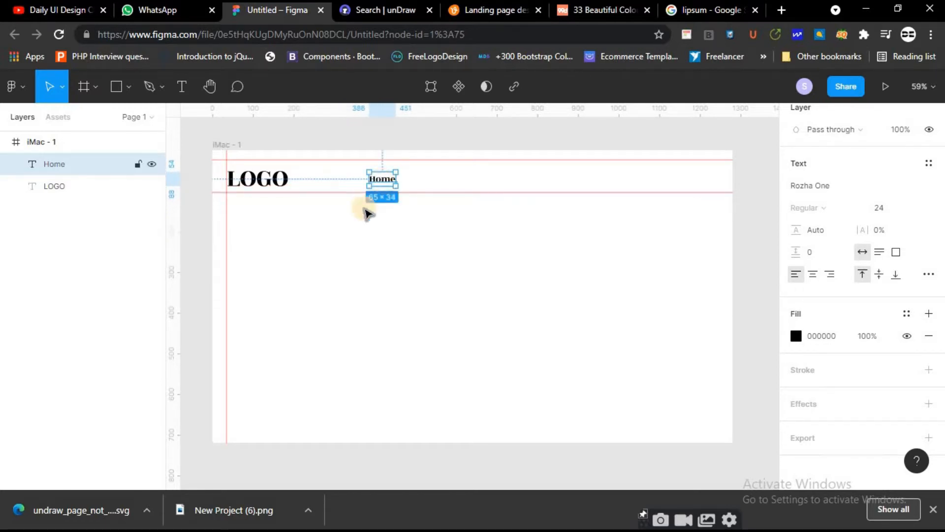
{"action": "left_click_drag", "start_coordinate": [175, 293], "coordinate": [382, 187]}
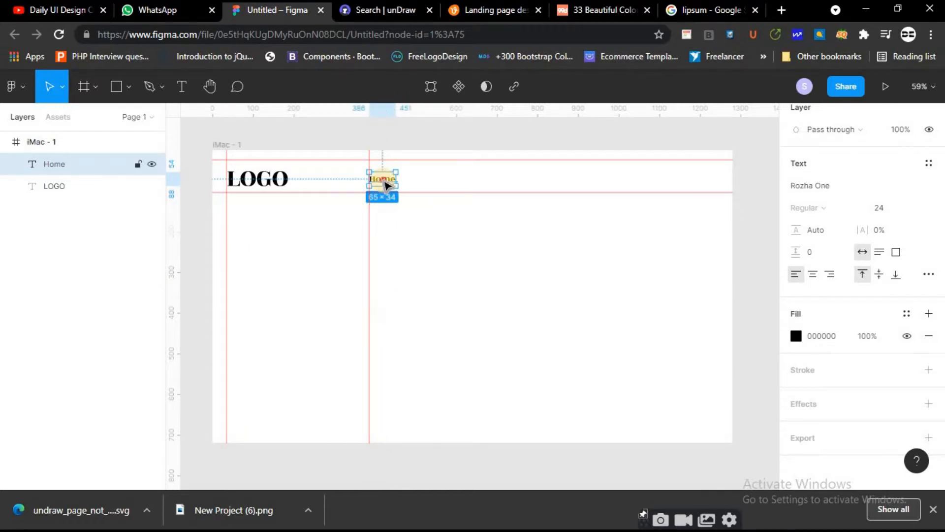
{"action": "left_click", "coordinate": [205, 323]}
Duplicate the Home text five times along the header row to make six navigation items
{"action": "left_click", "coordinate": [394, 183]}
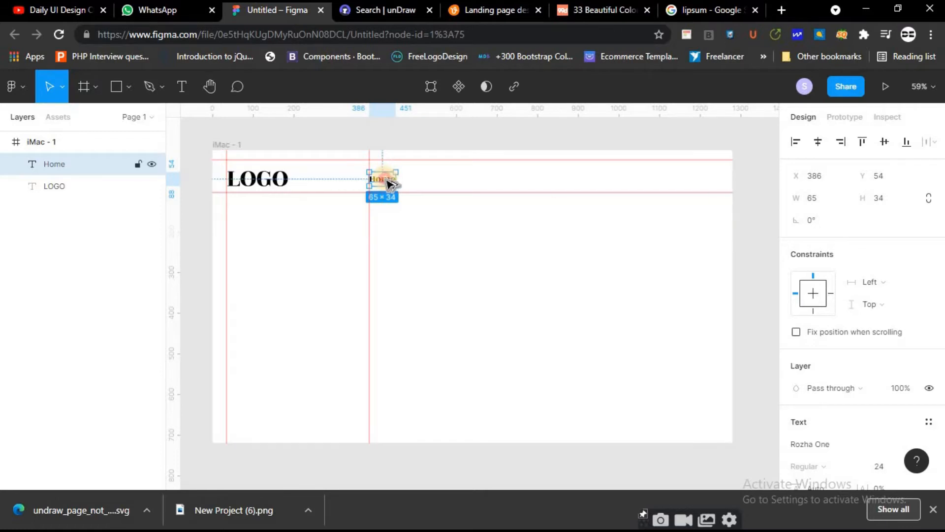
{"action": "left_click_drag", "start_coordinate": [392, 180], "coordinate": [581, 180]}
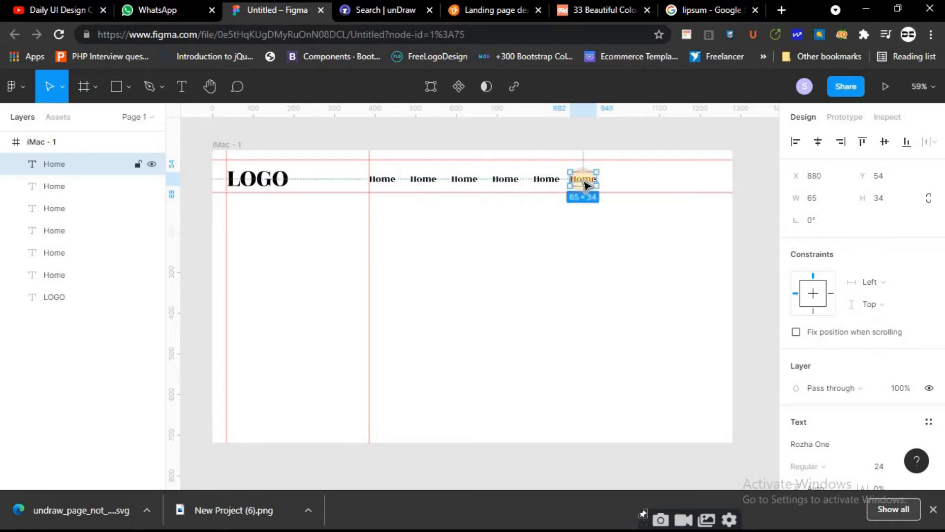
{"action": "left_click", "coordinate": [577, 232]}
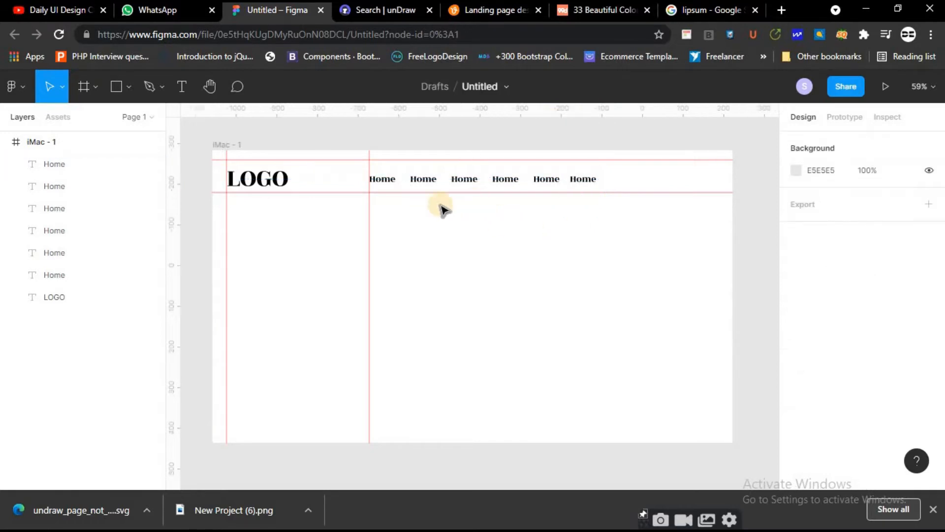
Change the second navigation item's text to "About" and the third one's to "Services"
{"action": "left_click", "coordinate": [423, 179]}
{"action": "type", "text": "About"}
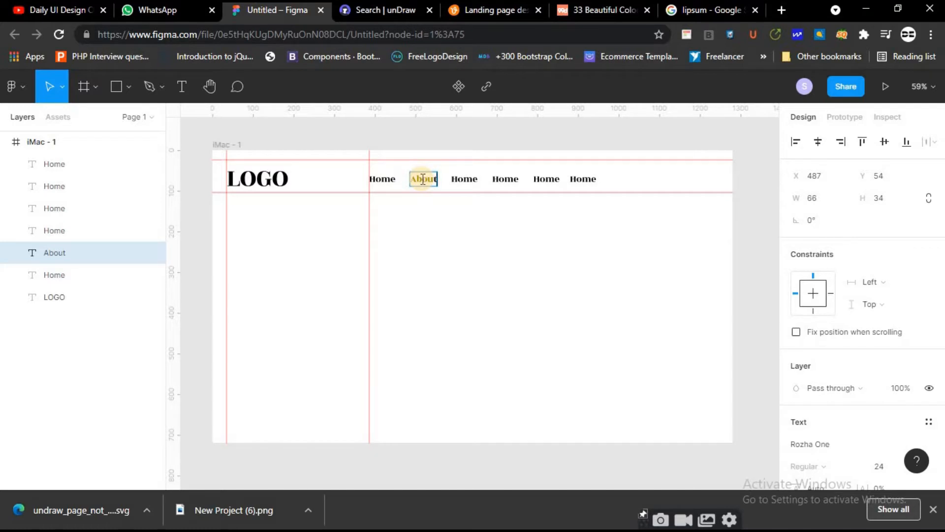
{"action": "left_click", "coordinate": [466, 181]}
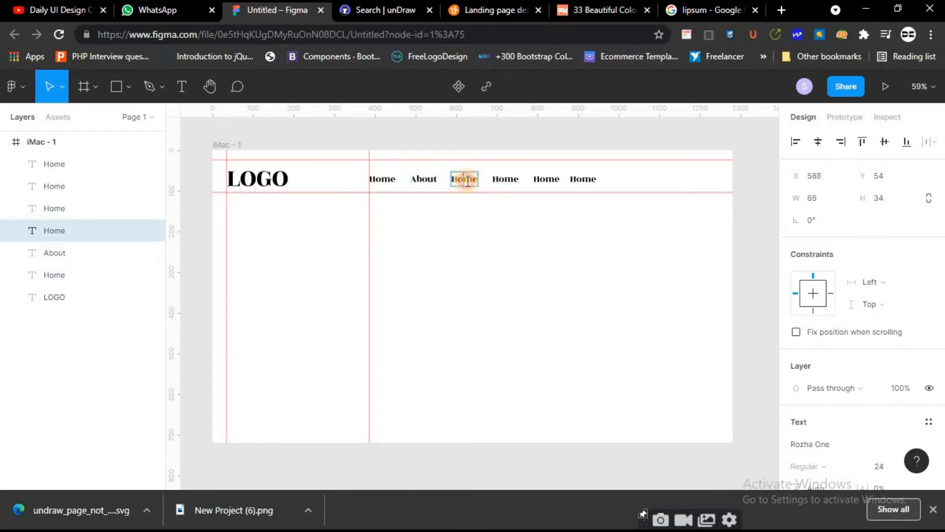
{"action": "double_click", "coordinate": [467, 181]}
{"action": "type", "text": "Services"}
Change the fourth navigation item's text to "Pricing"
{"action": "left_click", "coordinate": [507, 180]}
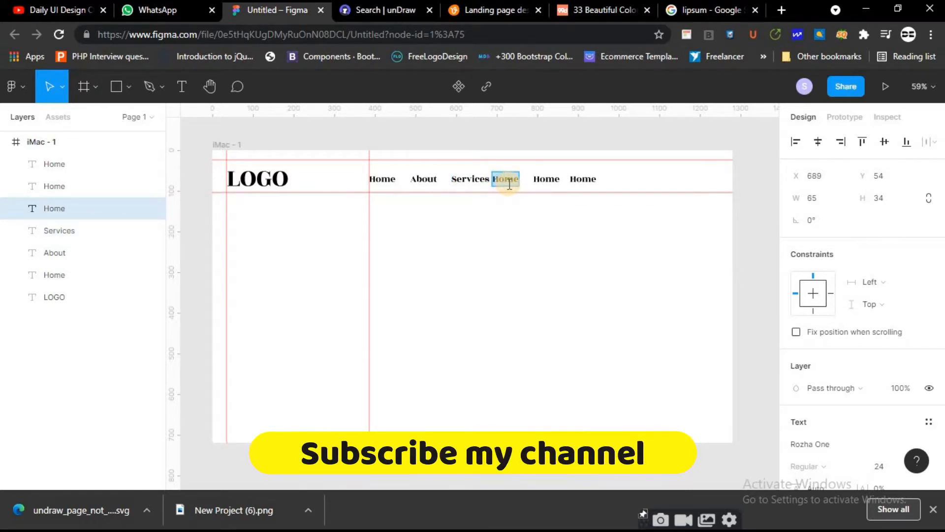
{"action": "type", "text": "Pricing"}
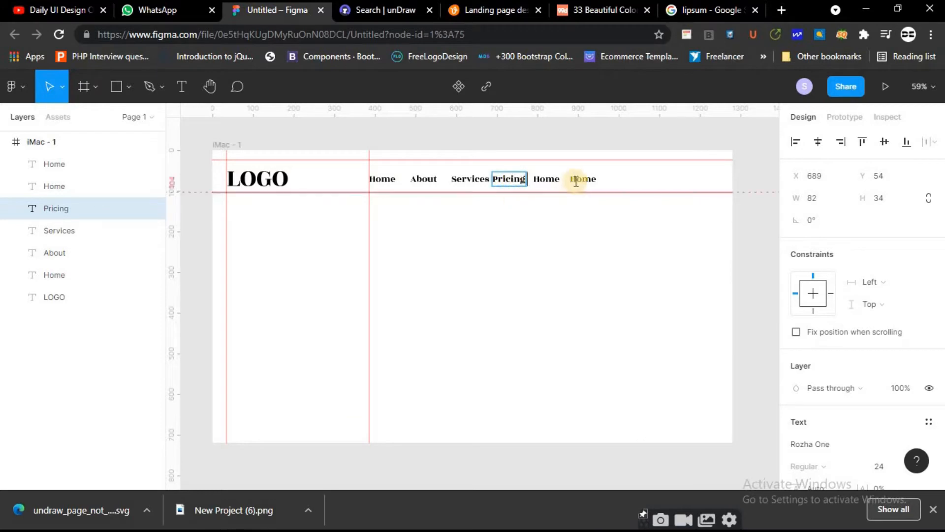
{"action": "key", "text": "Escape"}
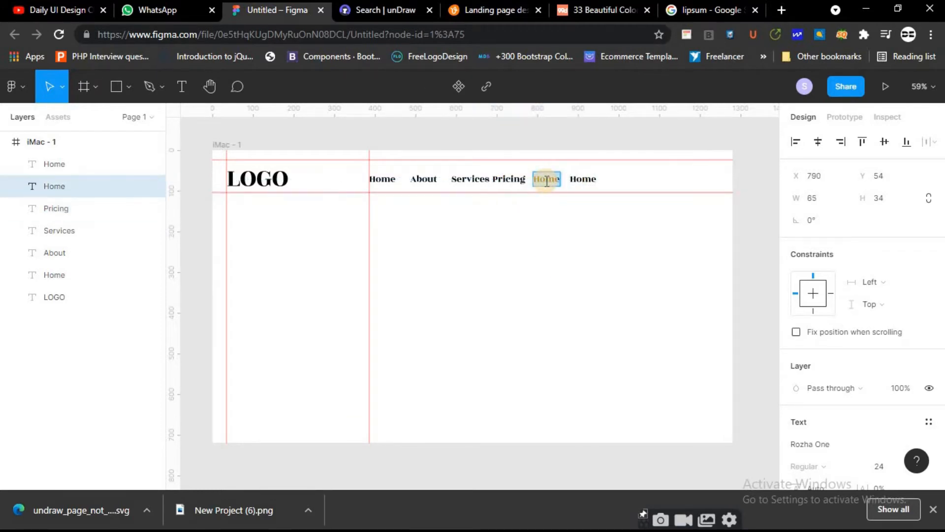
Replace the fourth navigation item's text with "Product"
{"action": "double_click", "coordinate": [521, 177]}
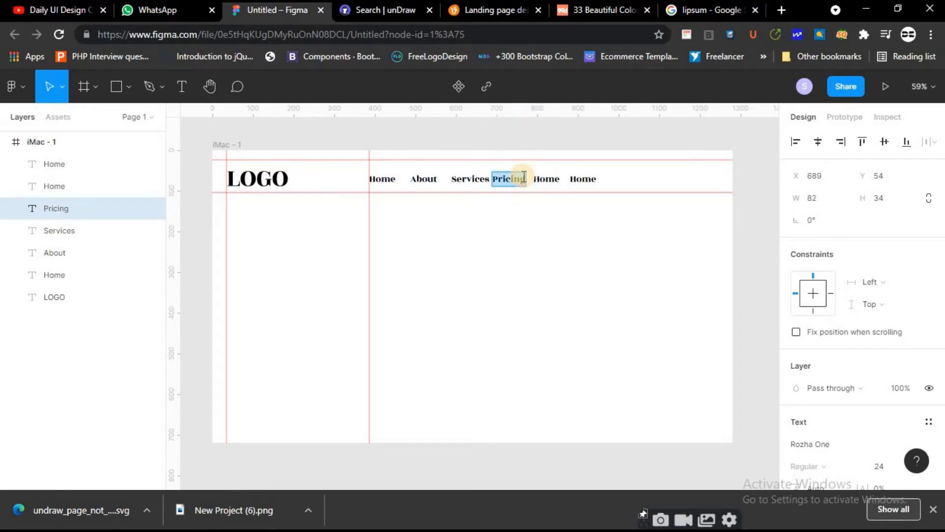
{"action": "type", "text": "pro"}
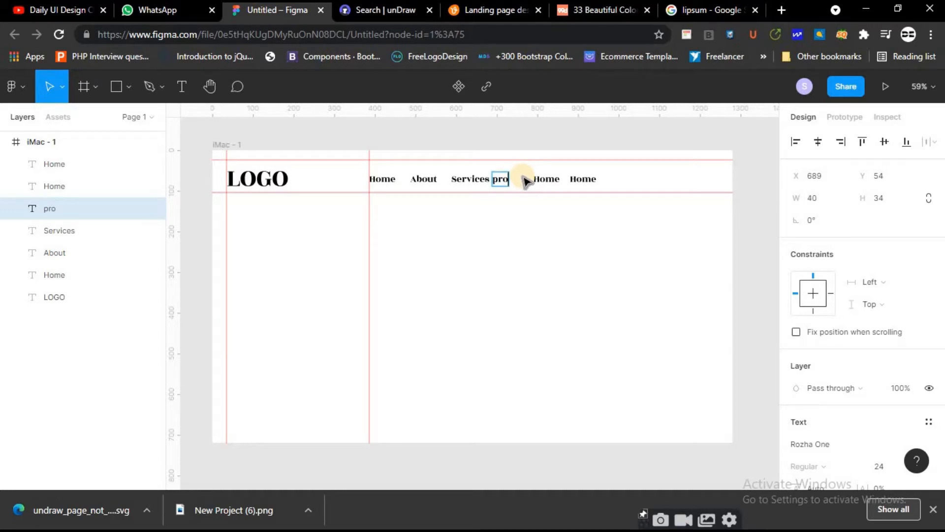
{"action": "type", "text": "duc"}
{"action": "key", "text": "Delete"}
{"action": "type", "text": "P"}
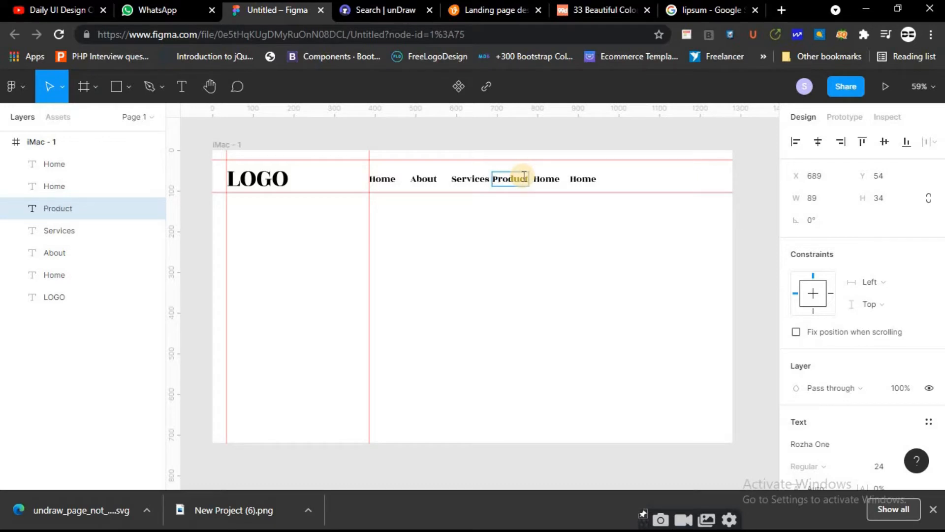
Change the fifth navigation item's text to "Pricing"
{"action": "double_click", "coordinate": [545, 180]}
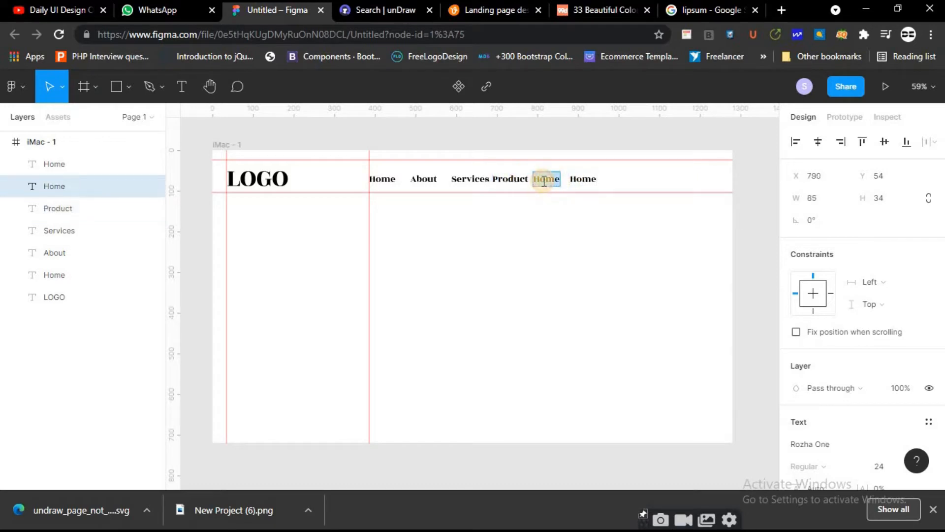
{"action": "type", "text": "Pricing"}
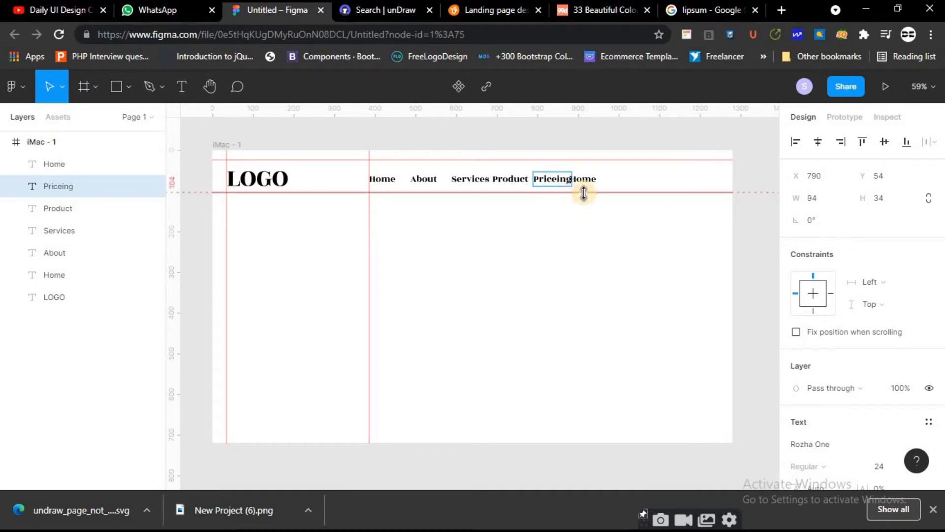
{"action": "type", "text": "e"}
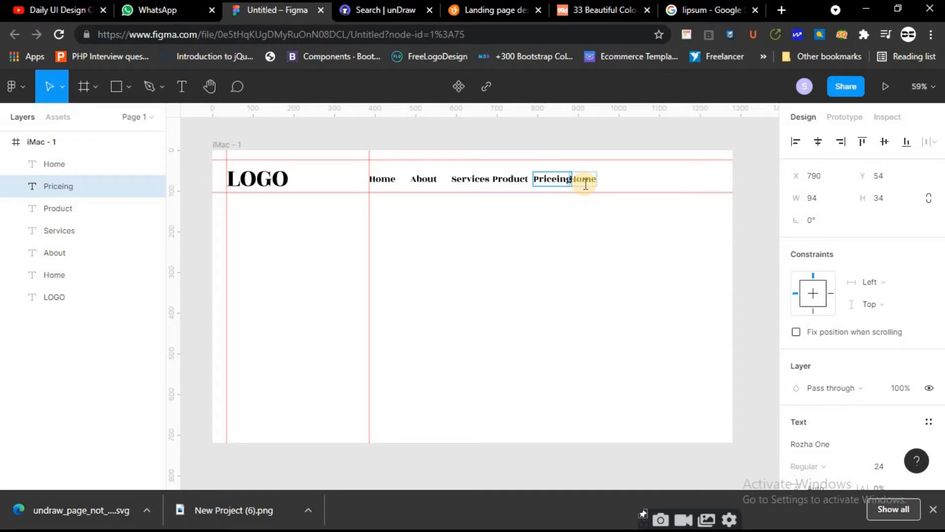
{"action": "key", "text": "BackSpace"}
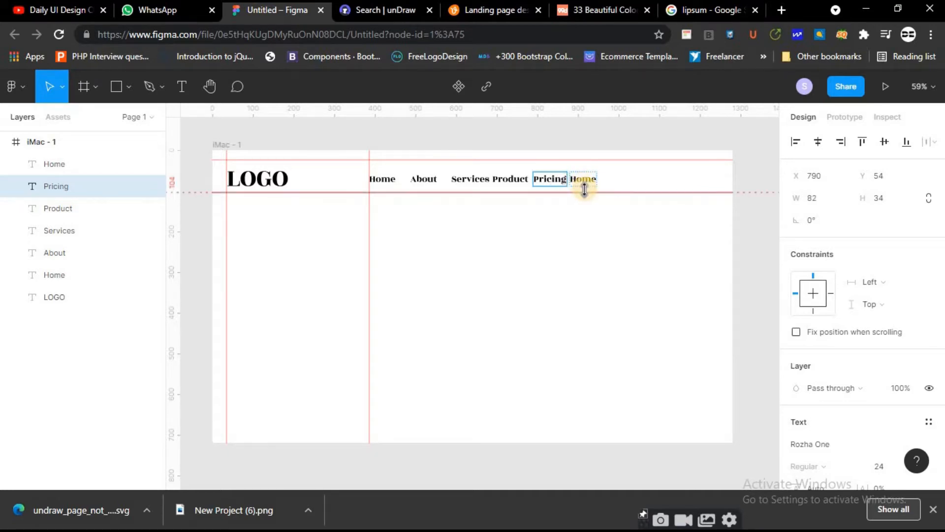
Replace the fifth navigation item's text with "Sign in"
{"action": "key", "text": "BackSpace"}
{"action": "key", "text": "BackSpace"}
{"action": "key", "text": "BackSpace"}
{"action": "key", "text": "BackSpace"}
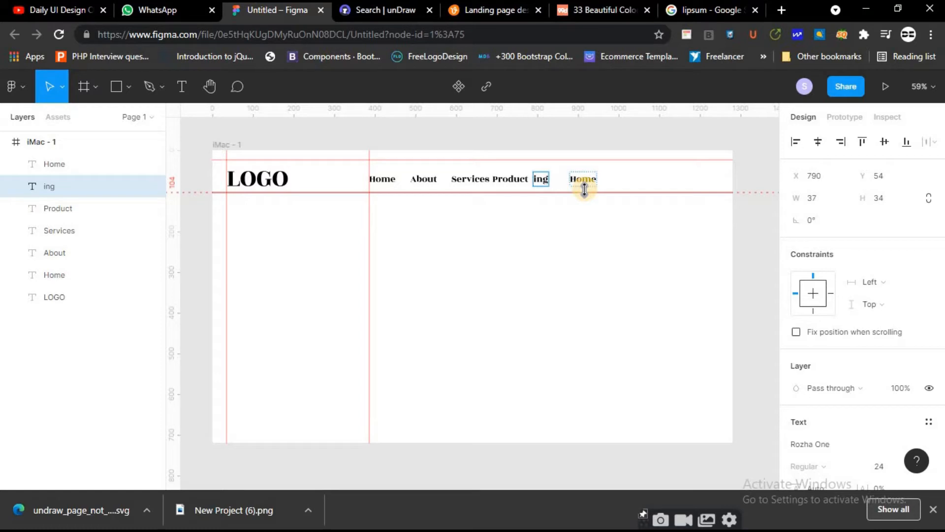
{"action": "key", "text": "Delete"}
{"action": "key", "text": "Delete"}
{"action": "key", "text": "Delete"}
{"action": "type", "text": "Sign in"}
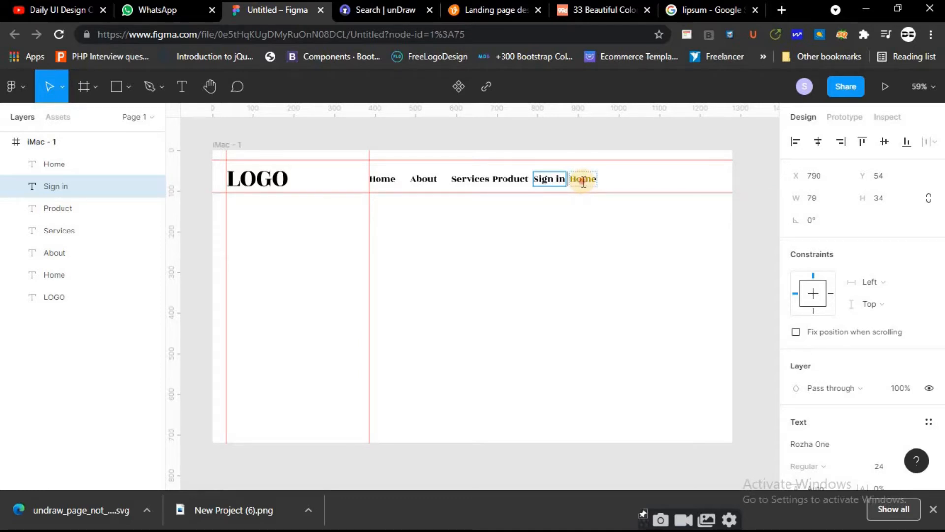
Change the sixth navigation item's text to "Sign Up" and correct the fifth one's capitalization to "Sign In"
{"action": "left_click", "coordinate": [584, 182]}
{"action": "type", "text": "S"}
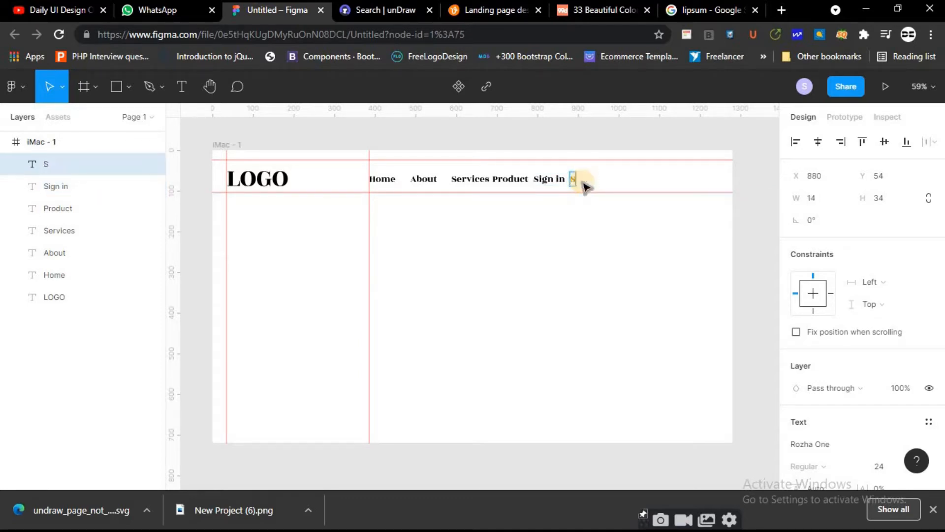
{"action": "type", "text": "ing"}
{"action": "key", "text": "BackSpace"}
{"action": "type", "text": "gn Up"}
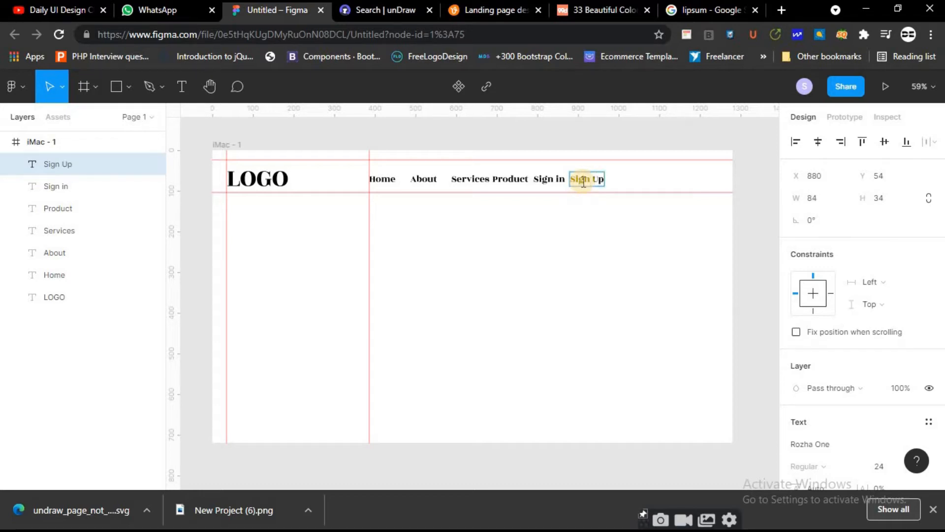
{"action": "key", "text": "Escape"}
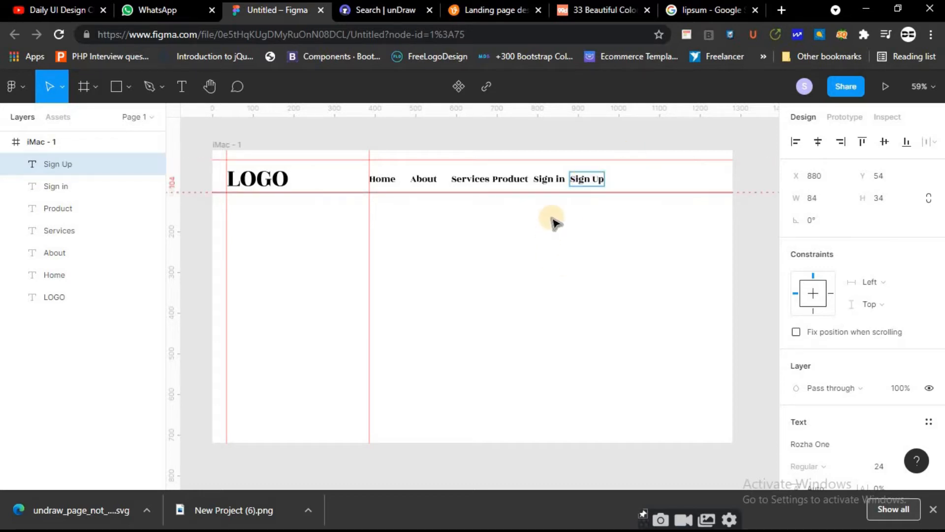
{"action": "left_click", "coordinate": [560, 182]}
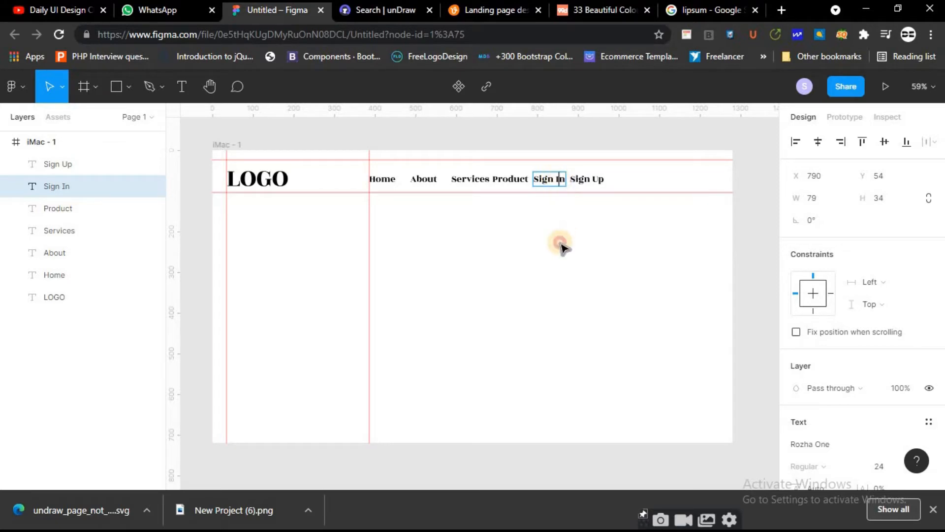
{"action": "key", "text": "Escape"}
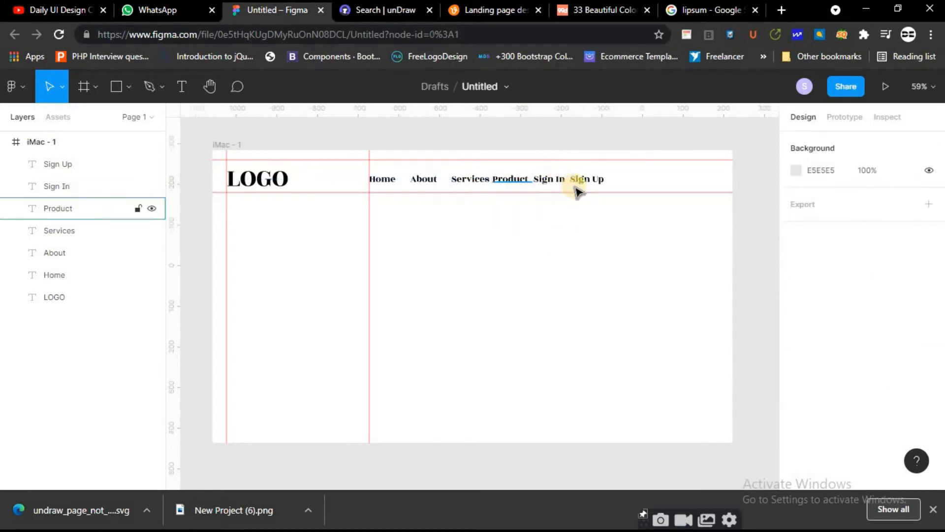
Move the Sign In text to about X 813, Y 52 and shift Sign Up farther right to widen the spacing
{"action": "left_click", "coordinate": [549, 184]}
{"action": "left_click_drag", "start_coordinate": [551, 184], "coordinate": [562, 187]}
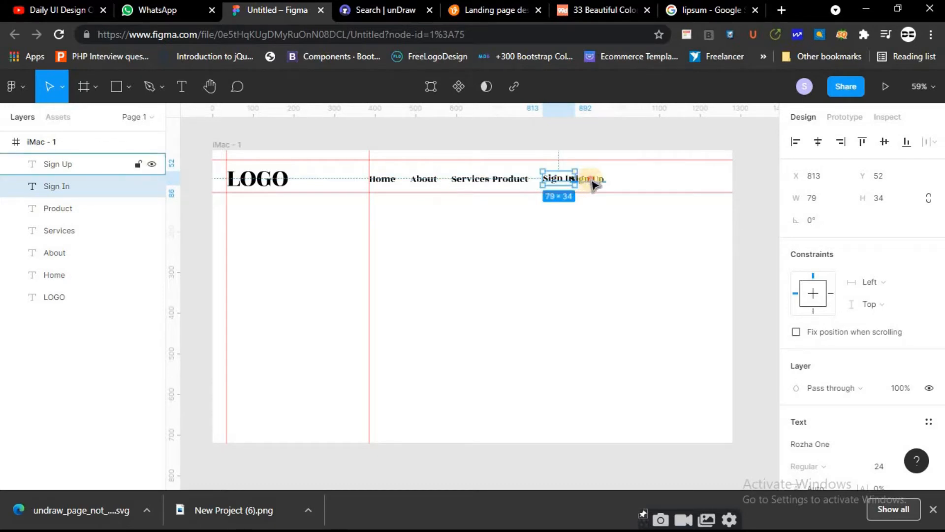
{"action": "left_click_drag", "start_coordinate": [589, 181], "coordinate": [616, 185]}
{"action": "left_click", "coordinate": [563, 249]}
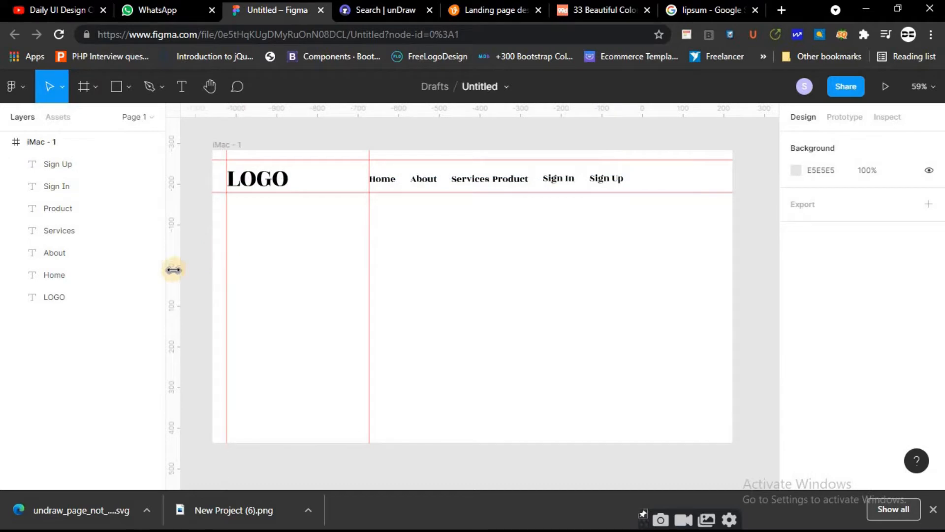
Place a vertical guide near the frame's right edge at about X 1220 and nudge the Sign Up text slightly right
{"action": "left_click_drag", "start_coordinate": [219, 269], "coordinate": [708, 273]}
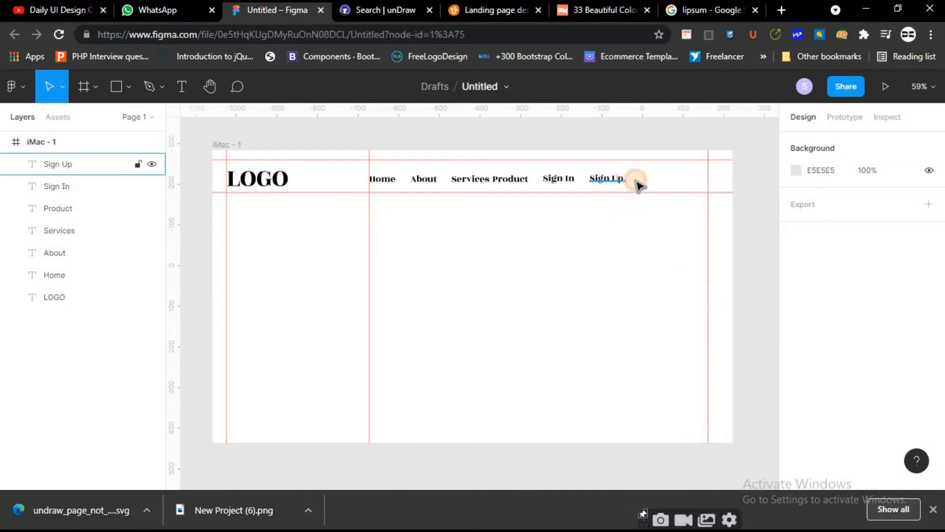
{"action": "left_click_drag", "start_coordinate": [632, 185], "coordinate": [613, 184]}
{"action": "left_click", "coordinate": [481, 327]}
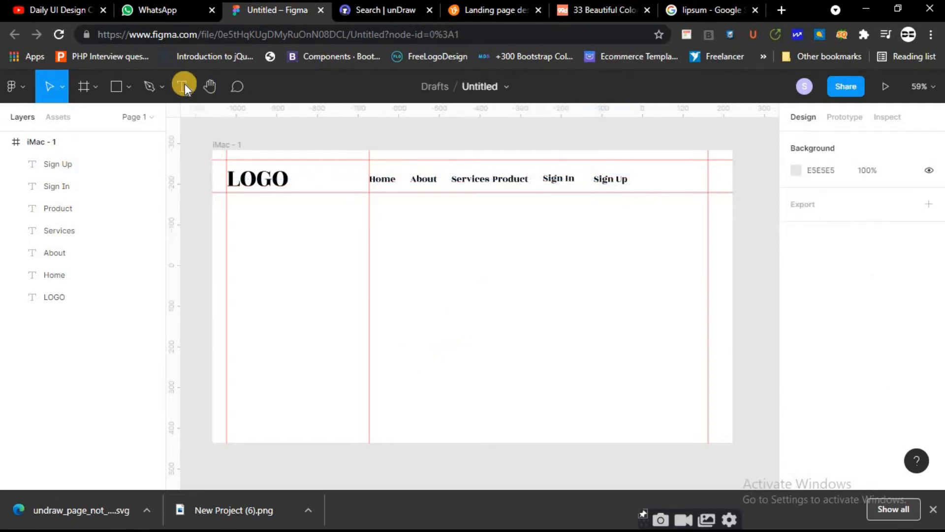
Draw a rectangle about 173 × 50 in the empty area below the header
{"action": "left_click", "coordinate": [130, 87]}
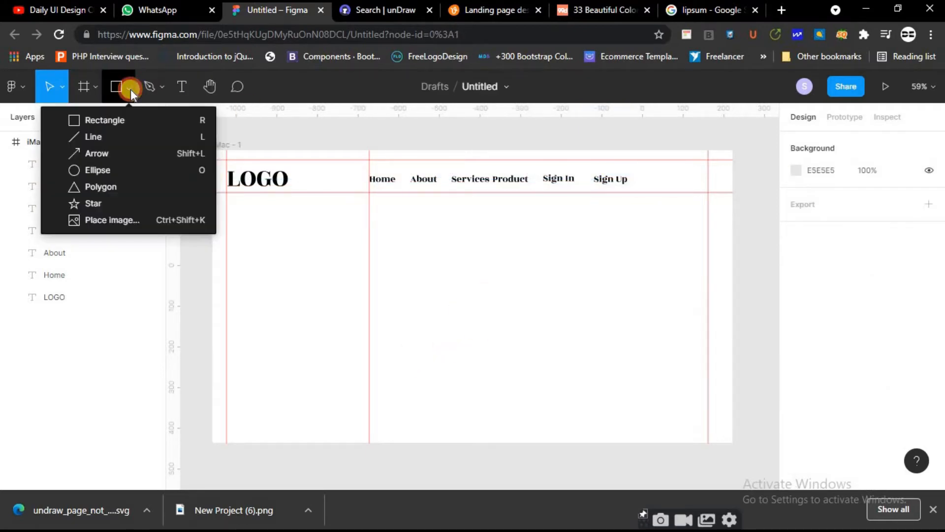
{"action": "left_click", "coordinate": [148, 120]}
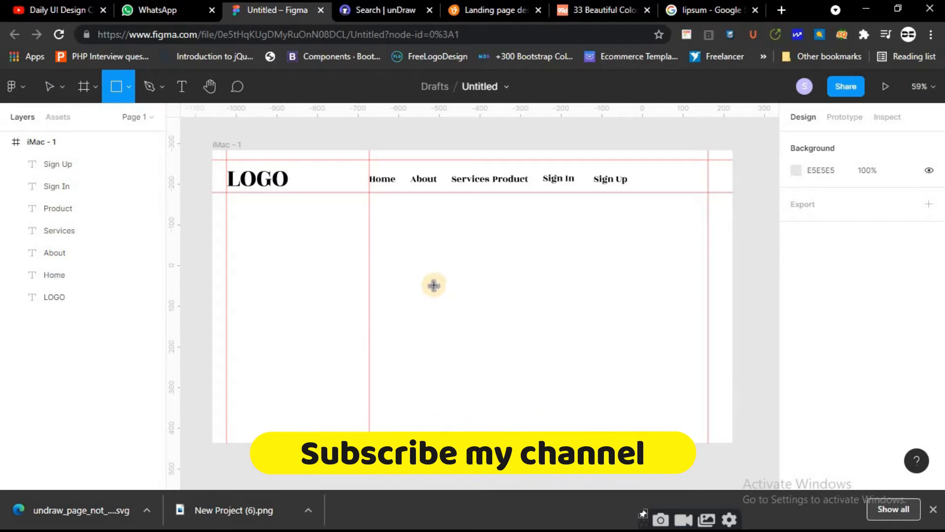
{"action": "mouse_move", "coordinate": [427, 276]}
{"action": "left_mouse_down"}
{"action": "mouse_move", "coordinate": [437, 295]}
{"action": "mouse_move", "coordinate": [498, 283]}
{"action": "mouse_move", "coordinate": [462, 282]}
{"action": "mouse_move", "coordinate": [496, 297]}
{"action": "left_mouse_up"}
{"action": "left_click", "coordinate": [480, 332]}
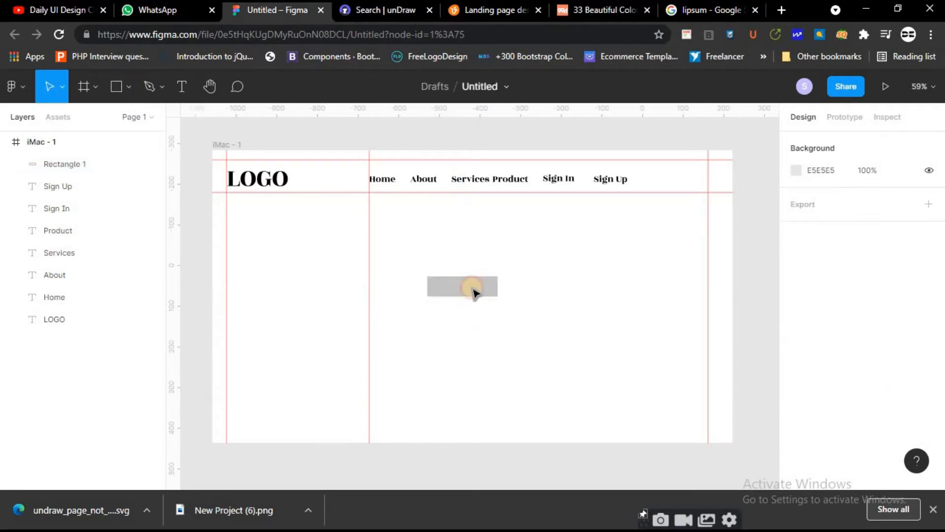
Round the rectangle's corners to a radius of 25 to form a pill-shaped button
{"action": "left_click", "coordinate": [474, 293]}
{"action": "scroll", "coordinate": [474, 295], "scroll_direction": "up", "scroll_amount": 5}
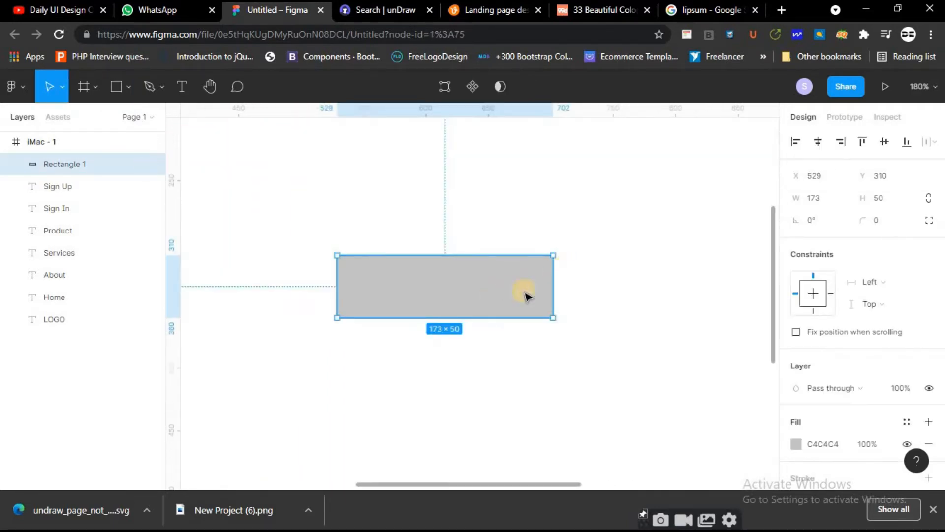
{"action": "scroll", "coordinate": [451, 315], "scroll_direction": "up", "scroll_amount": 4}
{"action": "left_click_drag", "start_coordinate": [650, 202], "coordinate": [572, 238]}
{"action": "scroll", "coordinate": [487, 259], "scroll_direction": "down", "scroll_amount": 4}
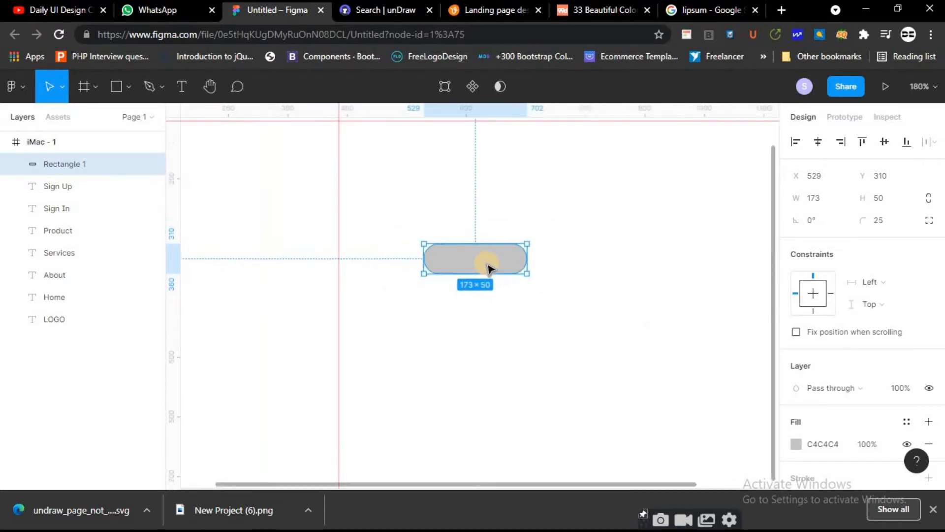
{"action": "scroll", "coordinate": [488, 261], "scroll_direction": "down", "scroll_amount": 5}
{"action": "left_click", "coordinate": [507, 335]}
{"action": "scroll", "coordinate": [510, 335], "scroll_direction": "up", "scroll_amount": 2}
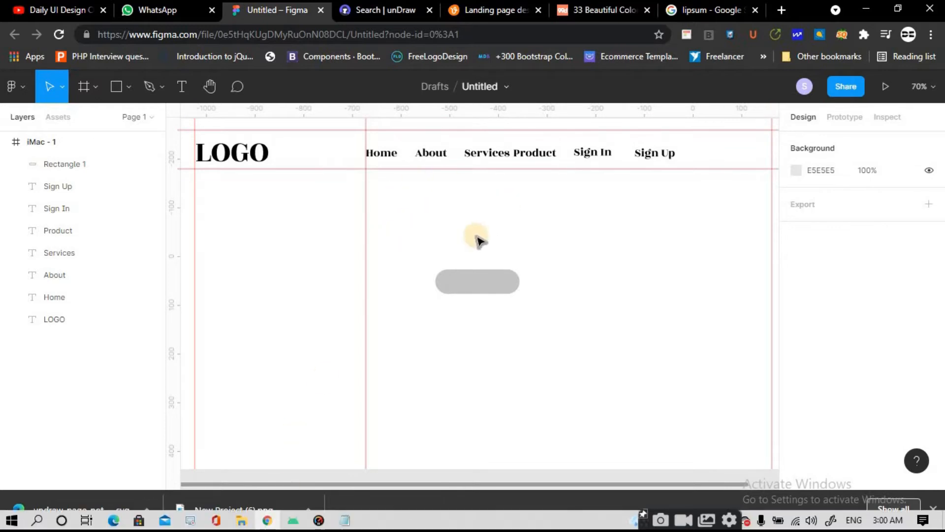
Move the rounded rectangle into the header at X 1047, Y 46 and center the Sign Up text on it, layered above it
{"action": "left_click_drag", "start_coordinate": [477, 280], "coordinate": [730, 158]}
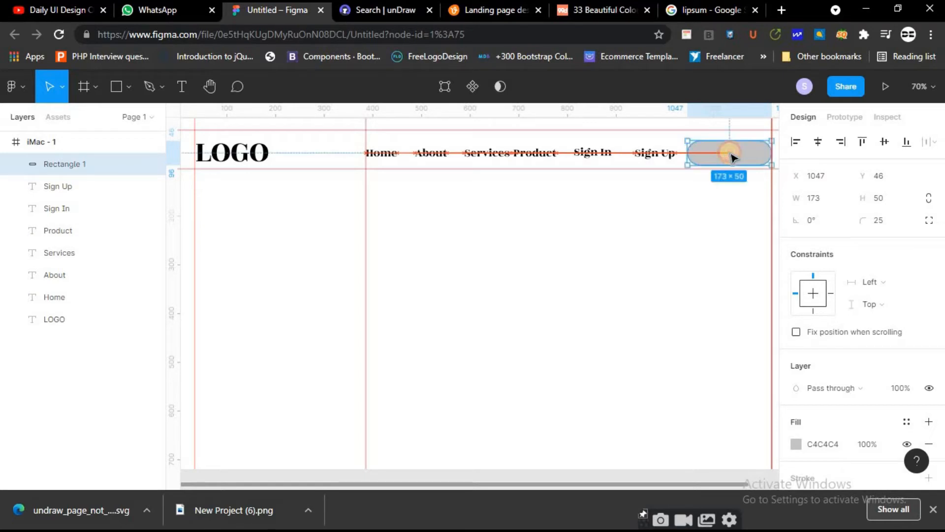
{"action": "left_click", "coordinate": [687, 210]}
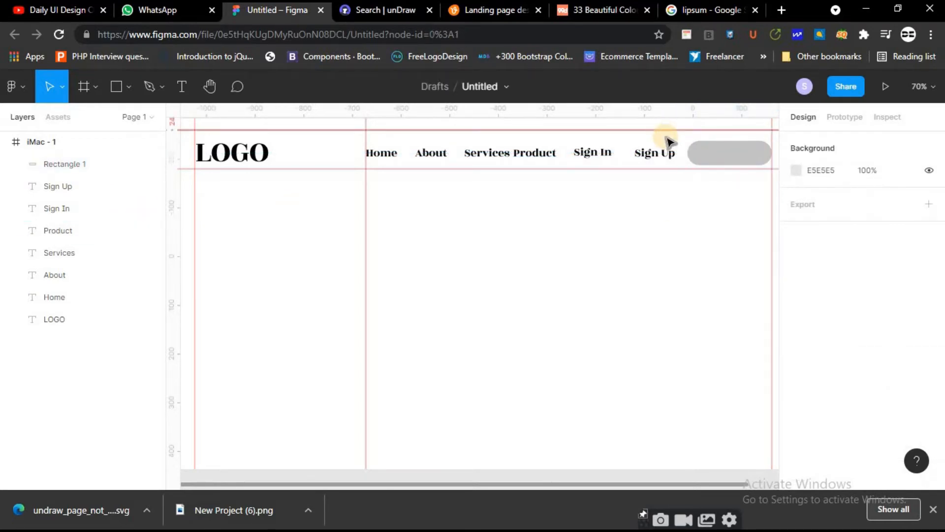
{"action": "left_click_drag", "start_coordinate": [717, 158], "coordinate": [668, 158]}
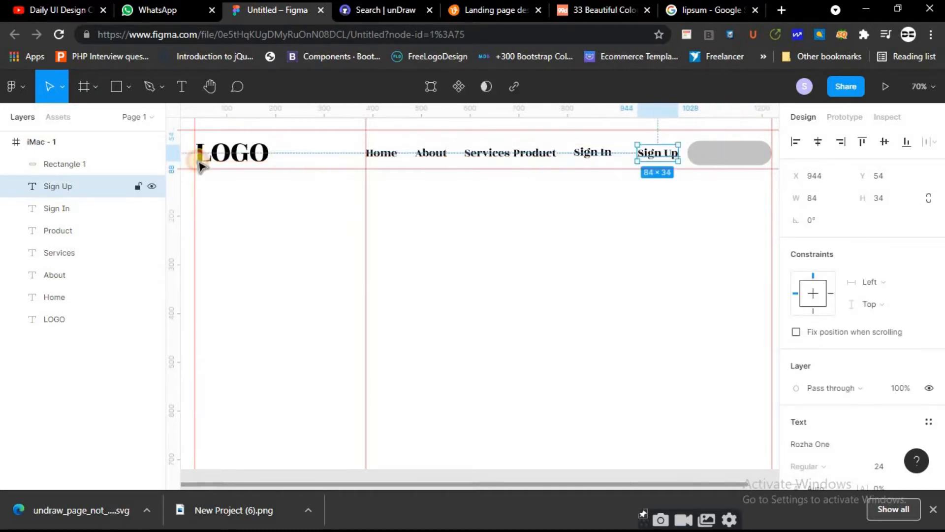
{"action": "left_click_drag", "start_coordinate": [96, 187], "coordinate": [105, 156]}
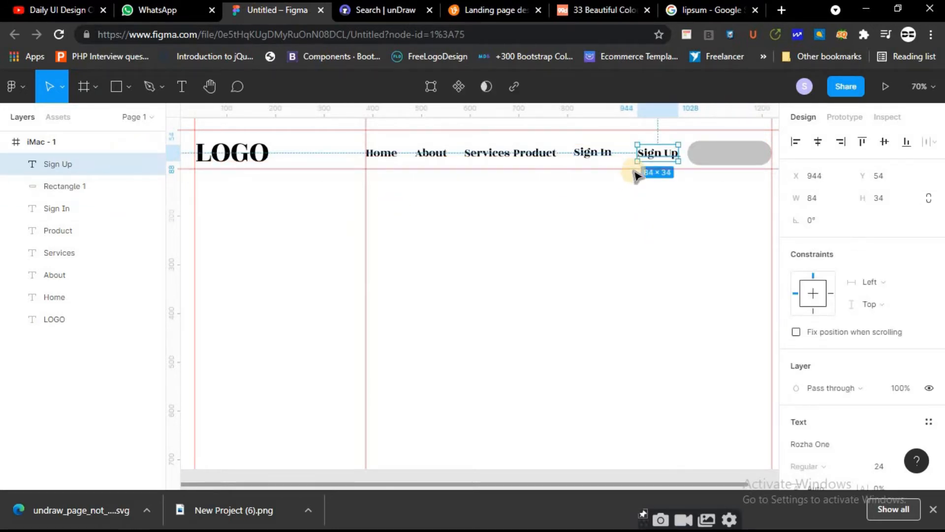
{"action": "left_click_drag", "start_coordinate": [662, 156], "coordinate": [733, 158]}
{"action": "left_click", "coordinate": [689, 258]}
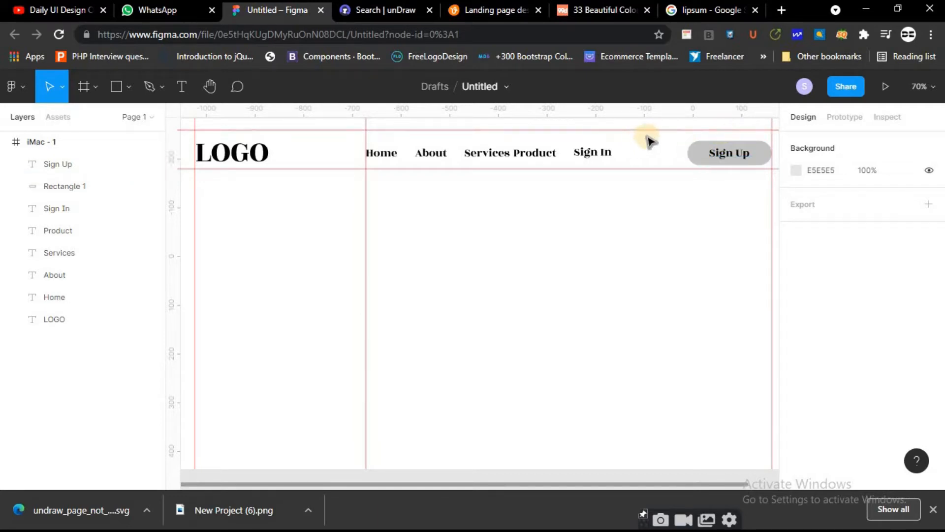
Draw a narrow rectangle about 16 × 80 in the header after Sign In and center it horizontally in the frame
{"action": "left_click", "coordinate": [118, 88]}
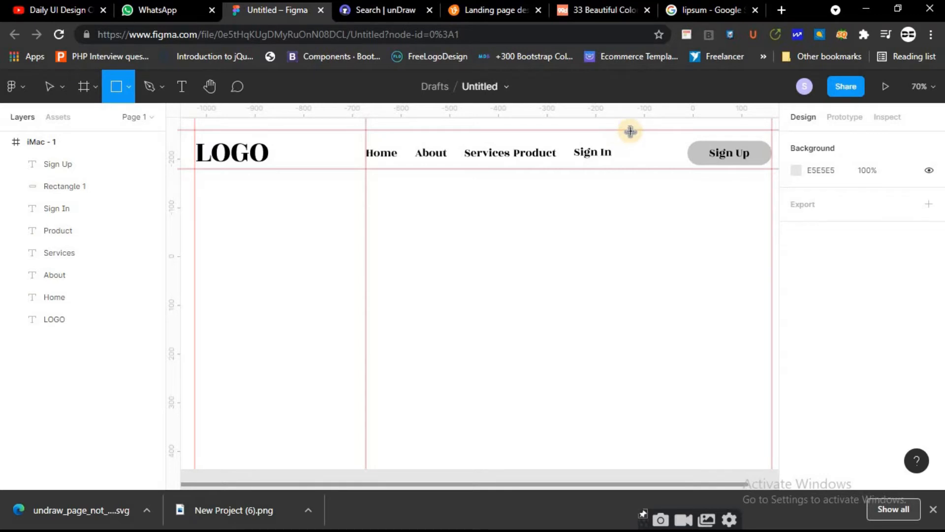
{"action": "mouse_move", "coordinate": [631, 131]}
{"action": "left_mouse_down"}
{"action": "mouse_move", "coordinate": [635, 212]}
{"action": "mouse_move", "coordinate": [640, 173]}
{"action": "left_mouse_up"}
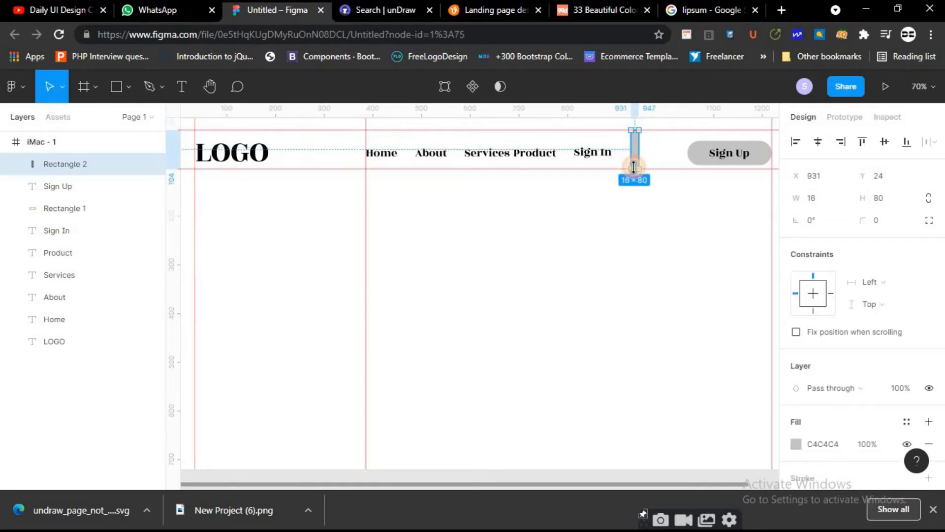
{"action": "left_click", "coordinate": [819, 143]}
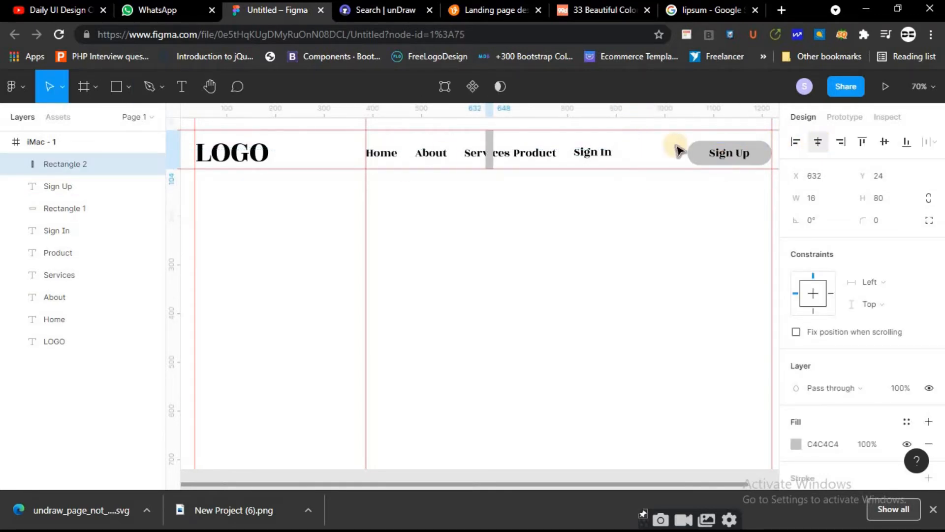
Delete the narrow header rectangle and place the pill-shaped rectangle behind Sign Up at X 1047, Y 38
{"action": "key", "text": "Delete"}
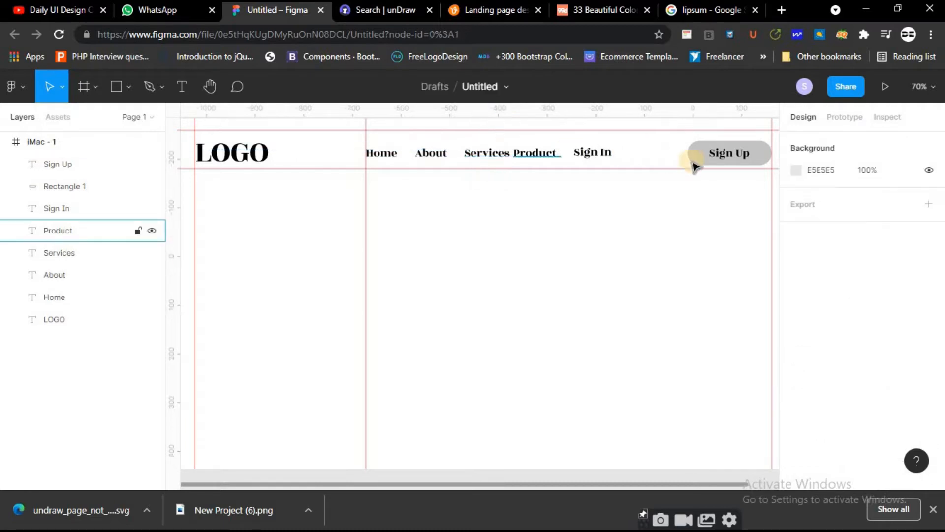
{"action": "left_click", "coordinate": [698, 153]}
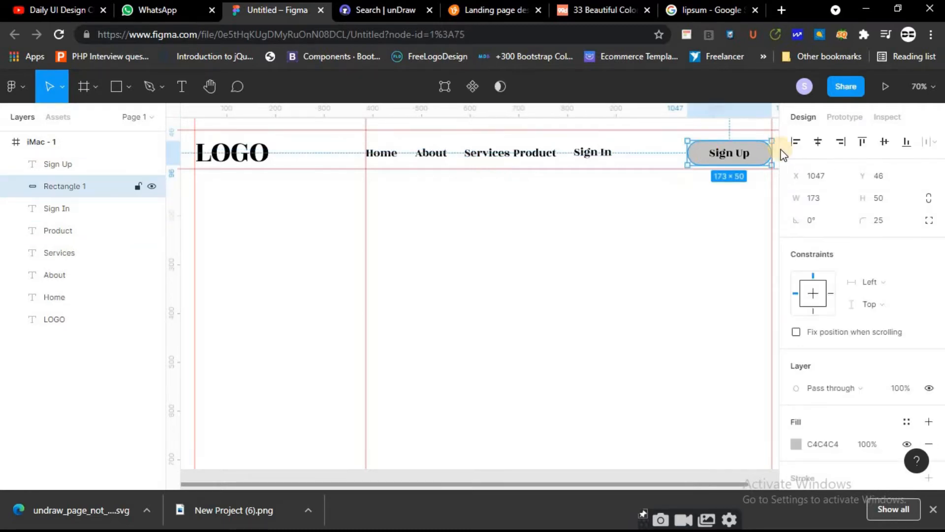
{"action": "left_click", "coordinate": [819, 142]}
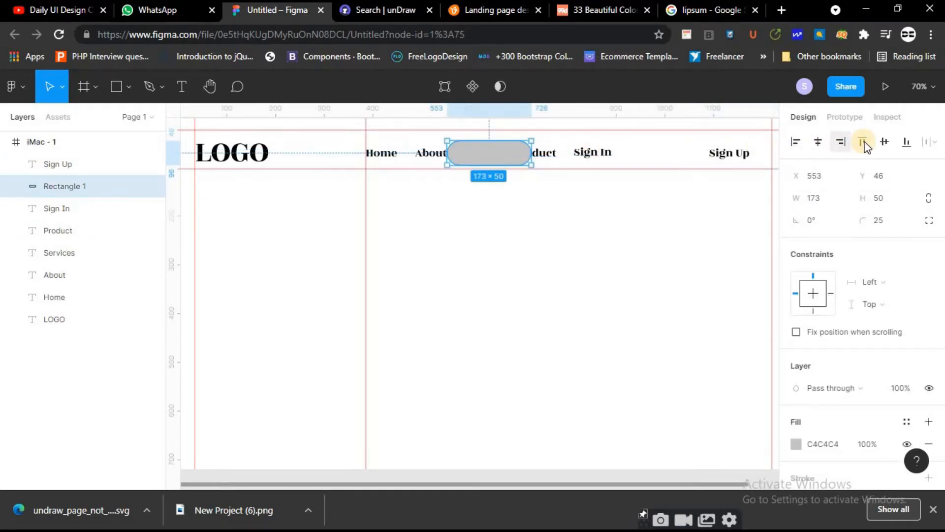
{"action": "left_click", "coordinate": [885, 141]}
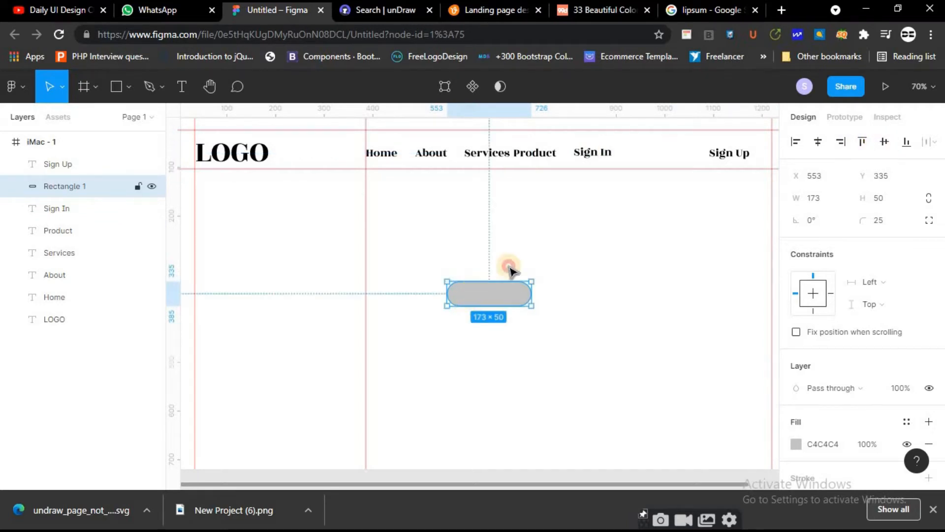
{"action": "left_click_drag", "start_coordinate": [512, 276], "coordinate": [722, 152]}
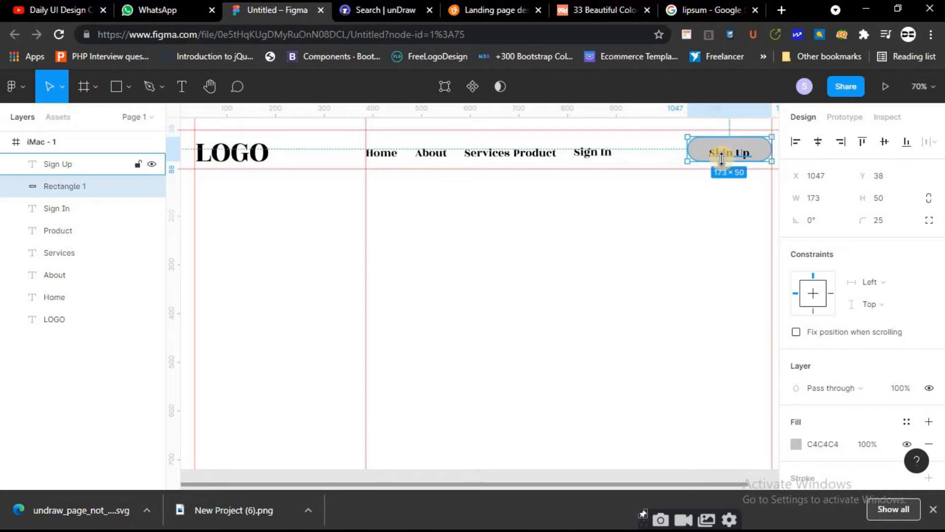
{"action": "left_click", "coordinate": [694, 191]}
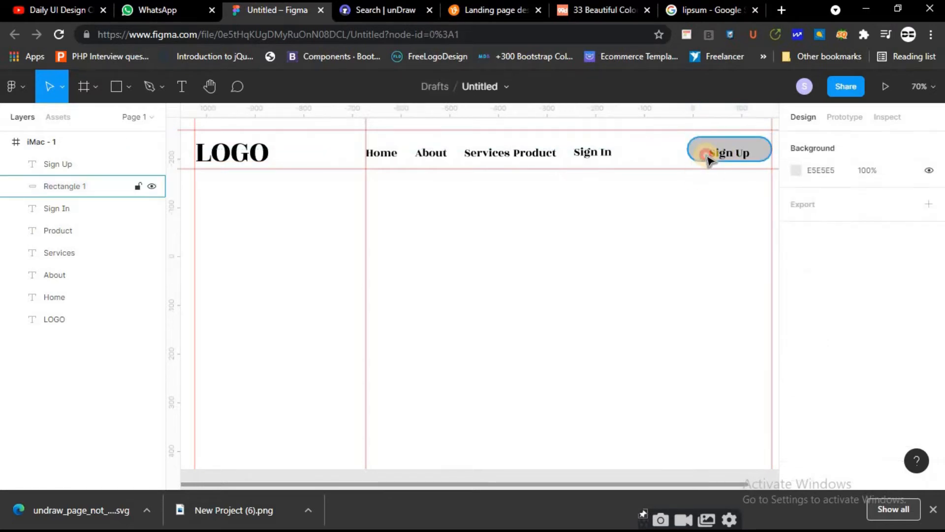
Center the Sign Up text horizontally and vertically on the pill-shaped rectangle
{"action": "left_click", "coordinate": [705, 158]}
{"action": "left_click_drag", "start_coordinate": [671, 144], "coordinate": [761, 160]}
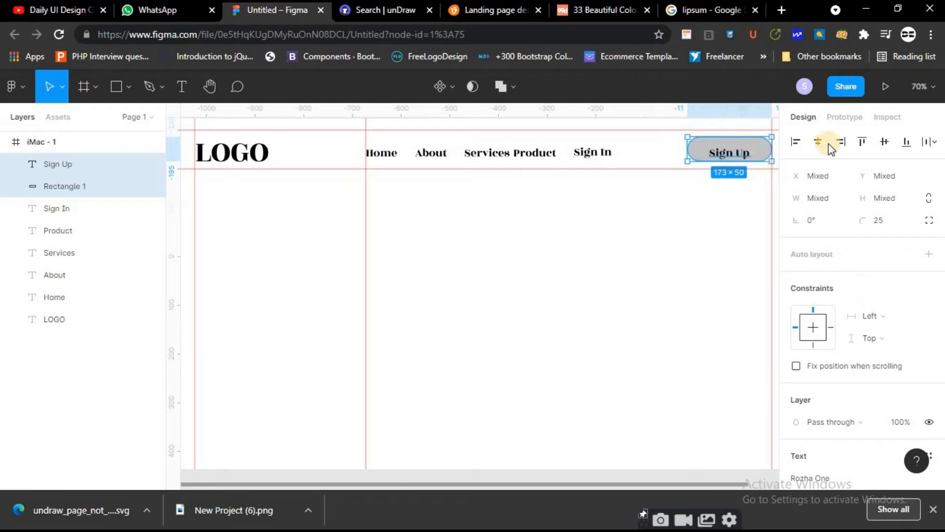
{"action": "left_click", "coordinate": [820, 143]}
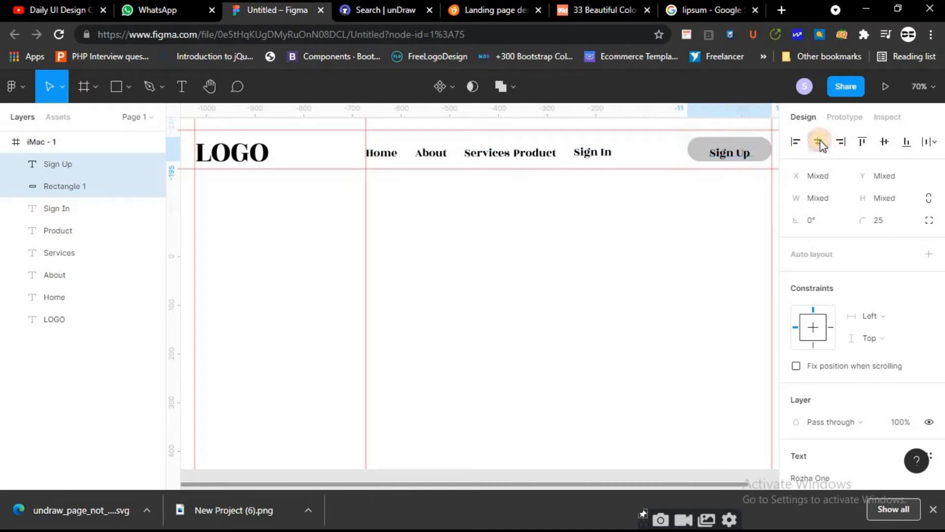
{"action": "left_click", "coordinate": [889, 141]}
{"action": "left_click", "coordinate": [712, 220]}
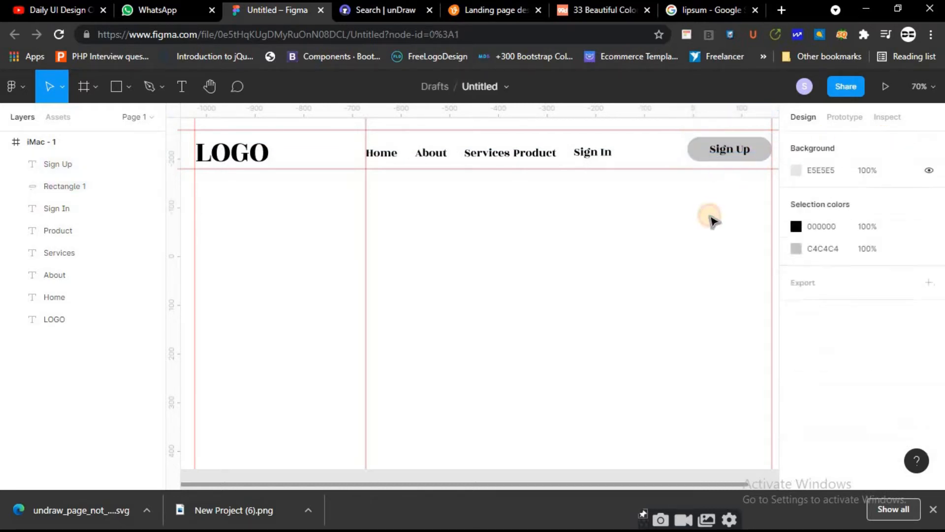
{"action": "left_click", "coordinate": [723, 154]}
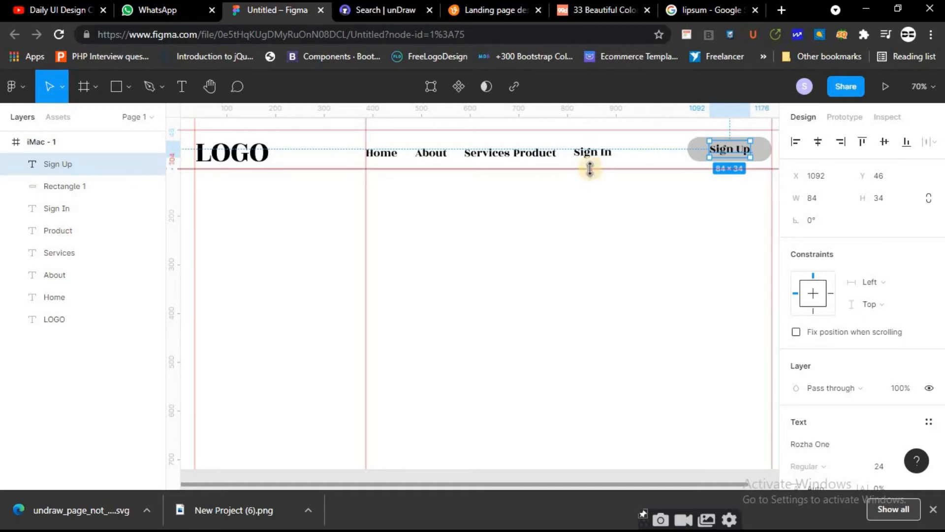
Spread the menu items evenly in line with Sign Up, with Product at X 758, Y 47 and Sign In at X 896, Y 45
{"action": "left_click_drag", "start_coordinate": [601, 152], "coordinate": [666, 154]}
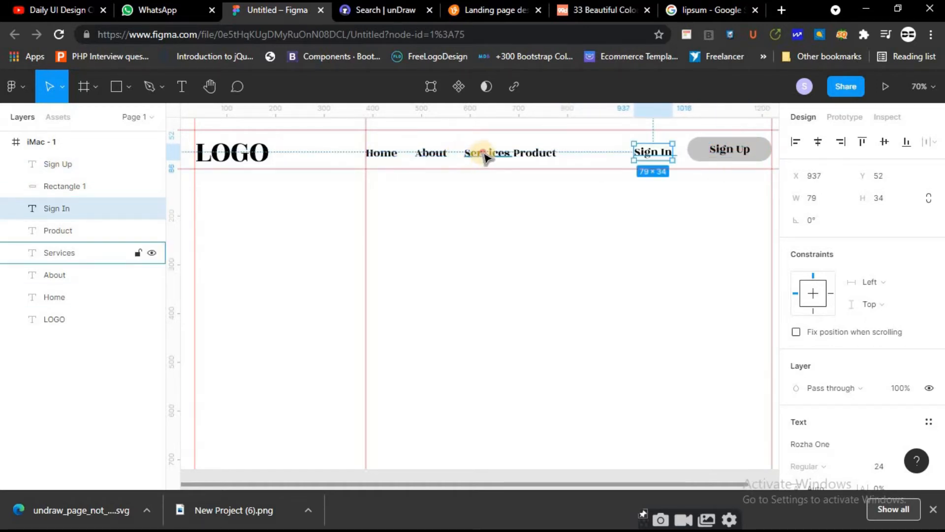
{"action": "mouse_move", "coordinate": [486, 156]}
{"action": "left_mouse_down"}
{"action": "mouse_move", "coordinate": [532, 158]}
{"action": "mouse_move", "coordinate": [478, 156]}
{"action": "left_mouse_up"}
{"action": "left_click_drag", "start_coordinate": [538, 153], "coordinate": [586, 157]}
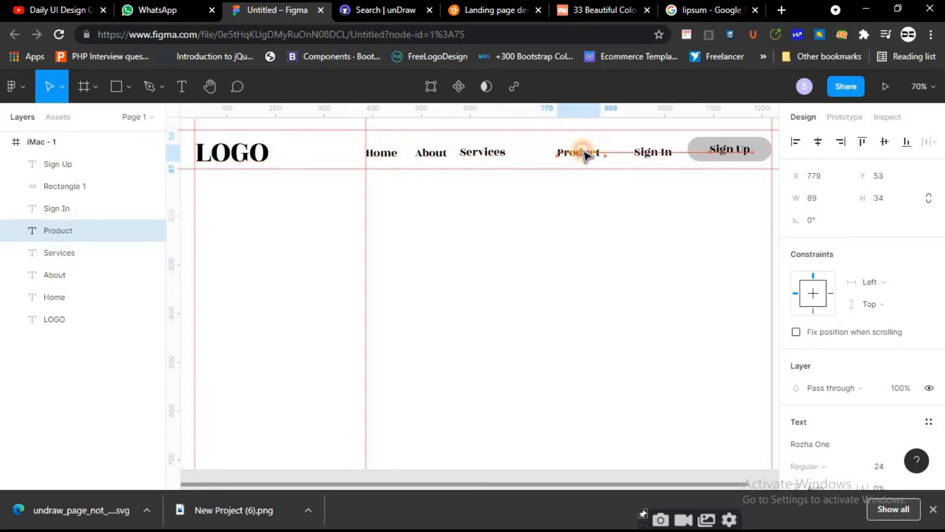
{"action": "left_click", "coordinate": [387, 153]}
{"action": "left_click_drag", "start_coordinate": [387, 153], "coordinate": [506, 156]}
{"action": "left_click", "coordinate": [431, 154]}
{"action": "left_click_drag", "start_coordinate": [572, 153], "coordinate": [569, 158]}
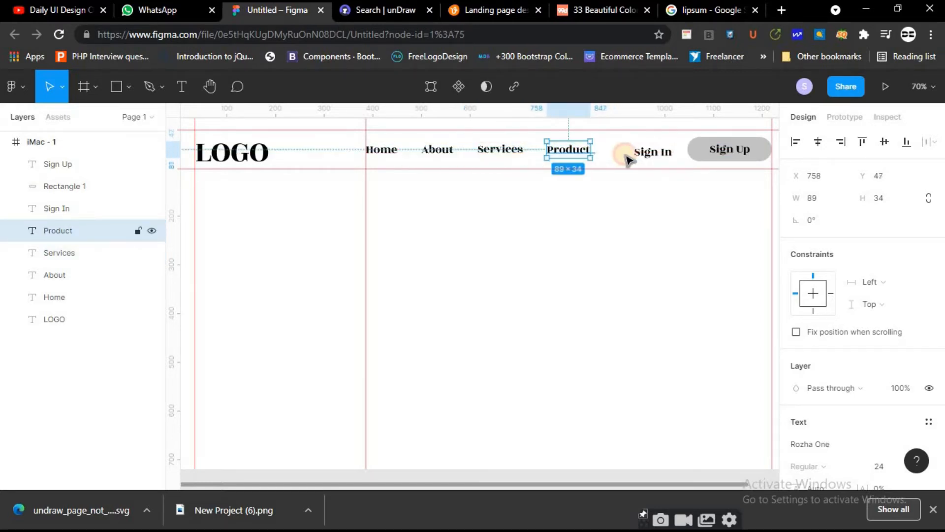
{"action": "left_click_drag", "start_coordinate": [655, 151], "coordinate": [638, 157]}
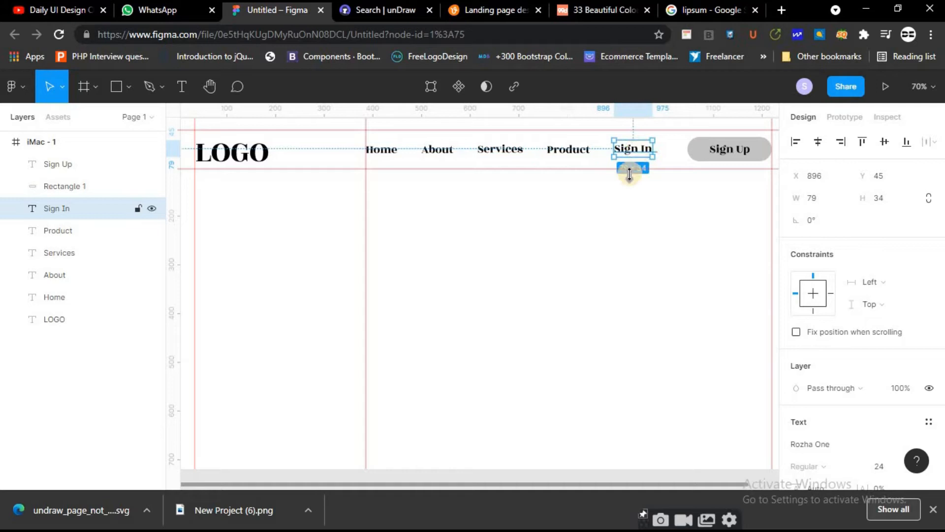
{"action": "left_click", "coordinate": [618, 232]}
{"action": "left_click", "coordinate": [632, 151]}
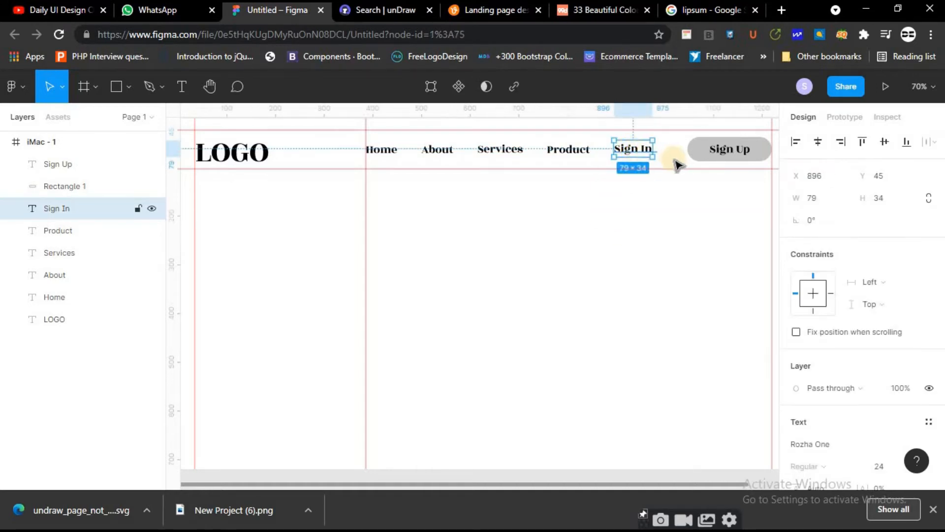
Shift all five menu items together toward the Sign Up button so that Sign In sits at X 930, Y 46
{"action": "left_click_drag", "start_coordinate": [614, 156], "coordinate": [438, 153]}
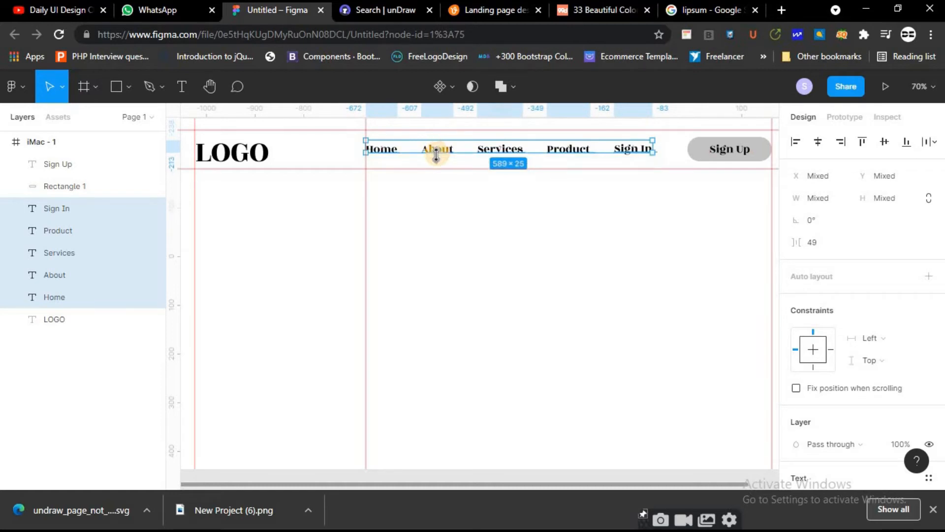
{"action": "key", "text": "ctrl+z"}
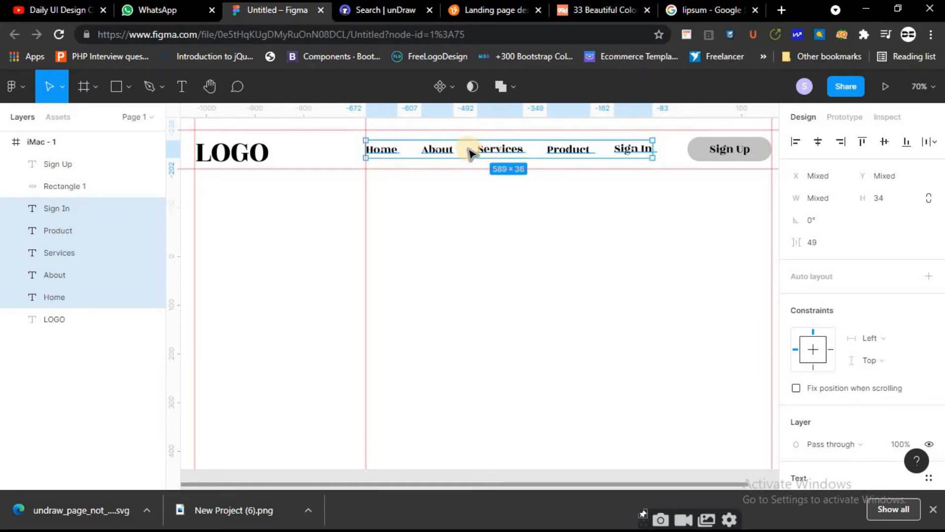
{"action": "left_click_drag", "start_coordinate": [476, 153], "coordinate": [485, 150]}
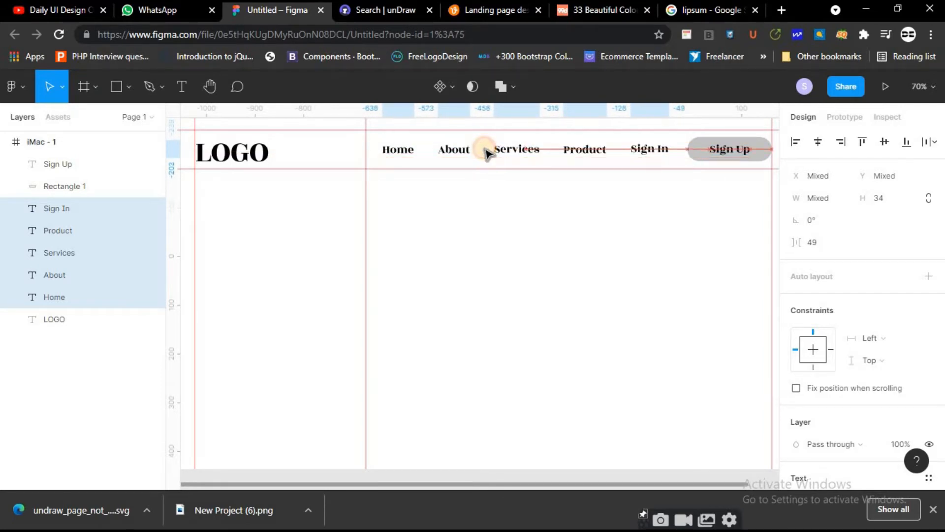
{"action": "key", "text": "Down"}
{"action": "key", "text": "Down"}
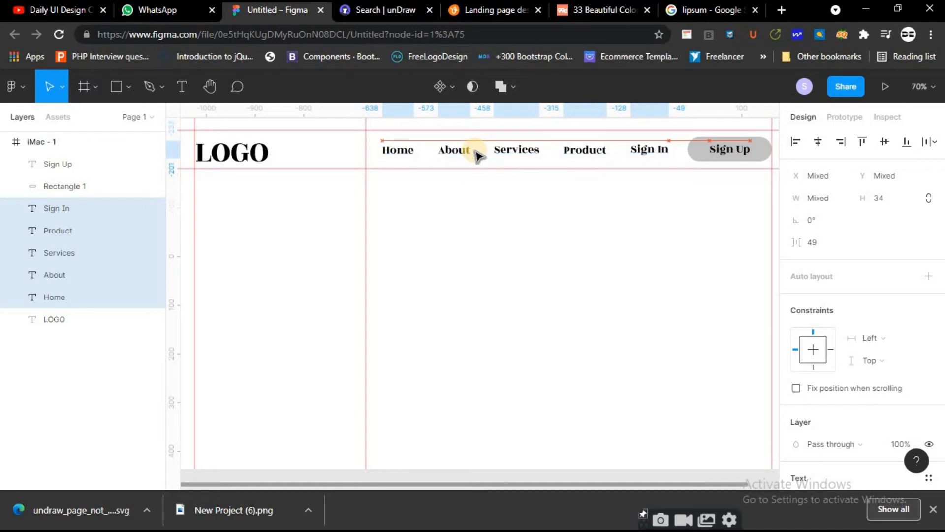
{"action": "key", "text": "Up"}
{"action": "left_click", "coordinate": [584, 165]}
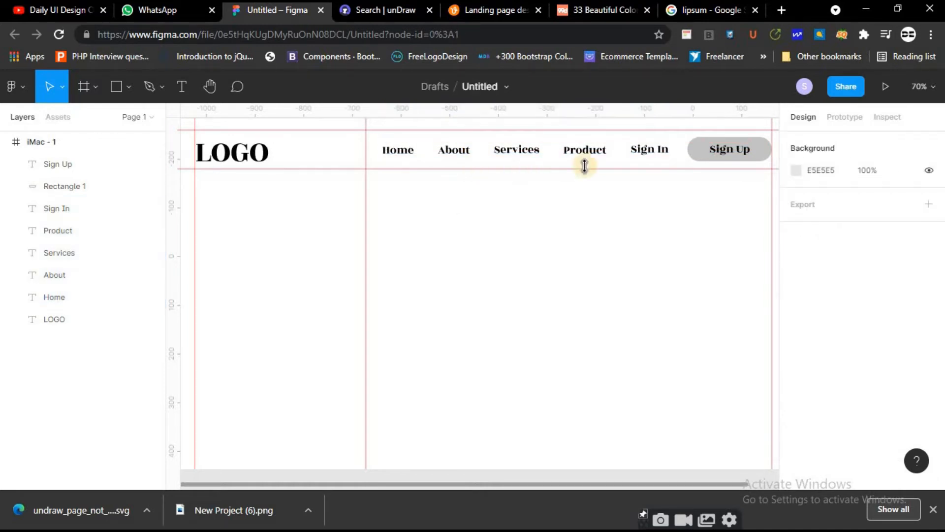
{"action": "left_click", "coordinate": [701, 157]}
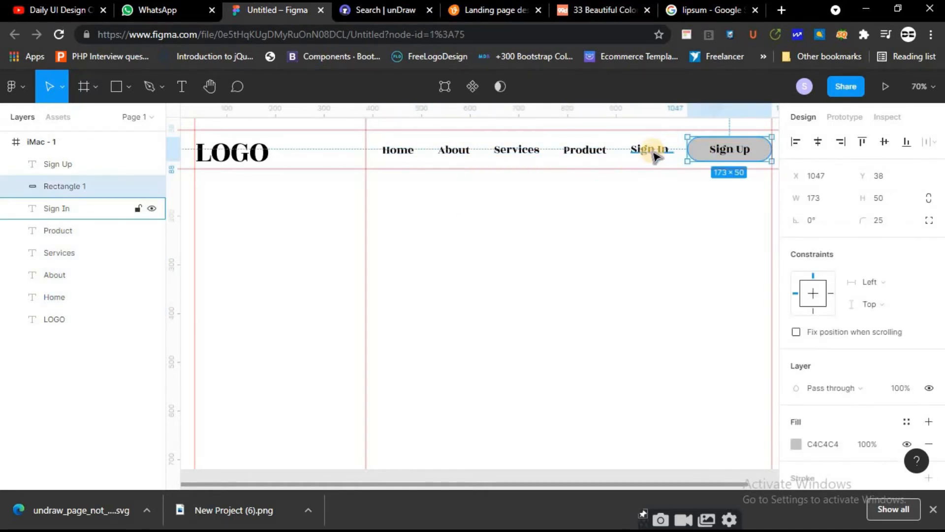
{"action": "left_click", "coordinate": [654, 155]}
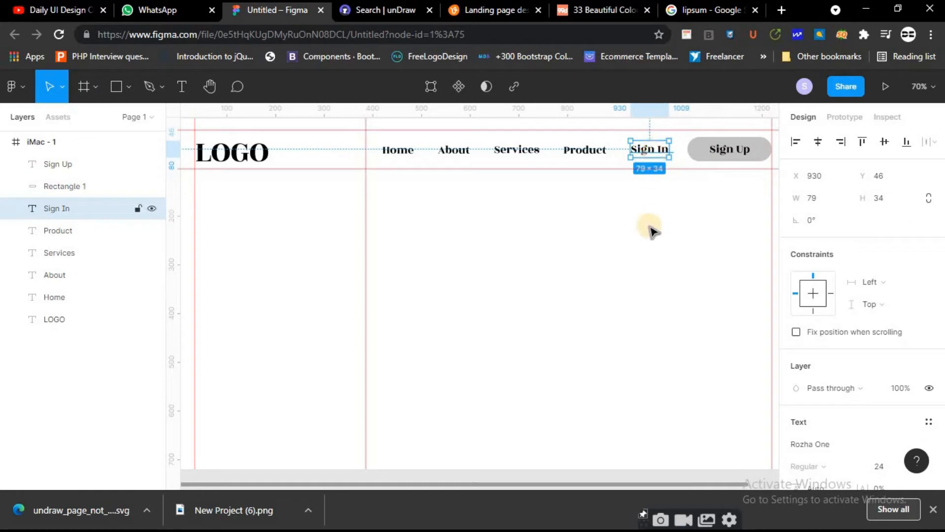
{"action": "left_click", "coordinate": [558, 306]}
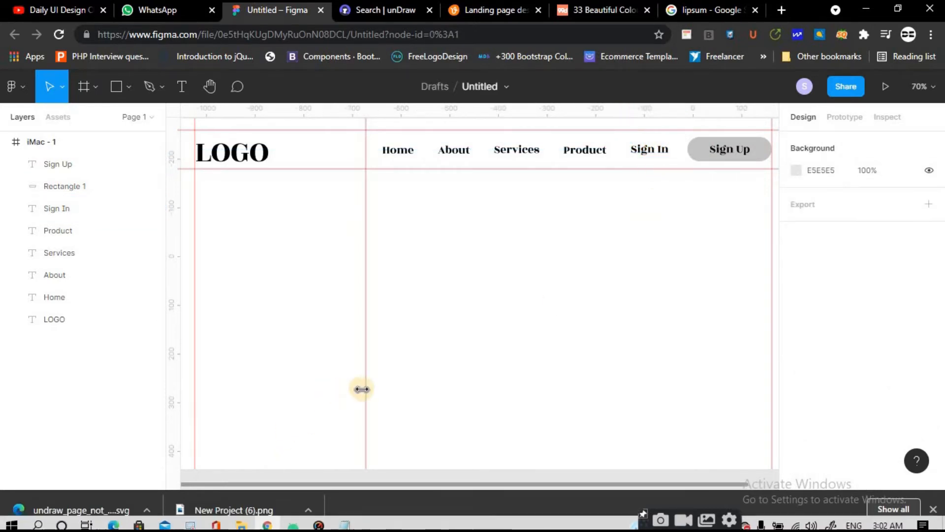
Remove the vertical guide between the logo and the Home menu item
{"action": "left_click_drag", "start_coordinate": [362, 388], "coordinate": [149, 387]}
{"action": "left_click", "coordinate": [526, 392]}
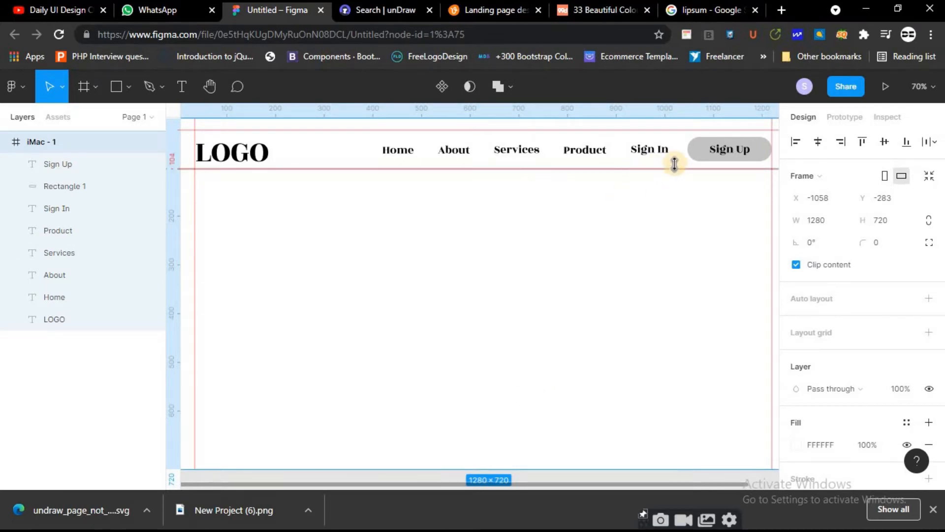
{"action": "mouse_move", "coordinate": [673, 170]}
{"action": "left_mouse_down"}
{"action": "mouse_move", "coordinate": [670, 144]}
{"action": "mouse_move", "coordinate": [675, 169]}
{"action": "left_mouse_up"}
{"action": "key", "text": "Escape"}
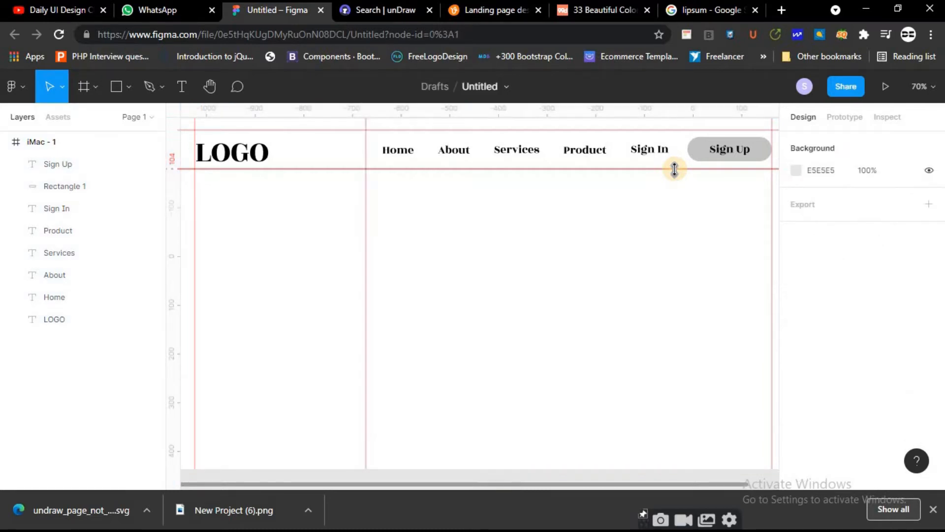
{"action": "left_click_drag", "start_coordinate": [369, 348], "coordinate": [173, 348]}
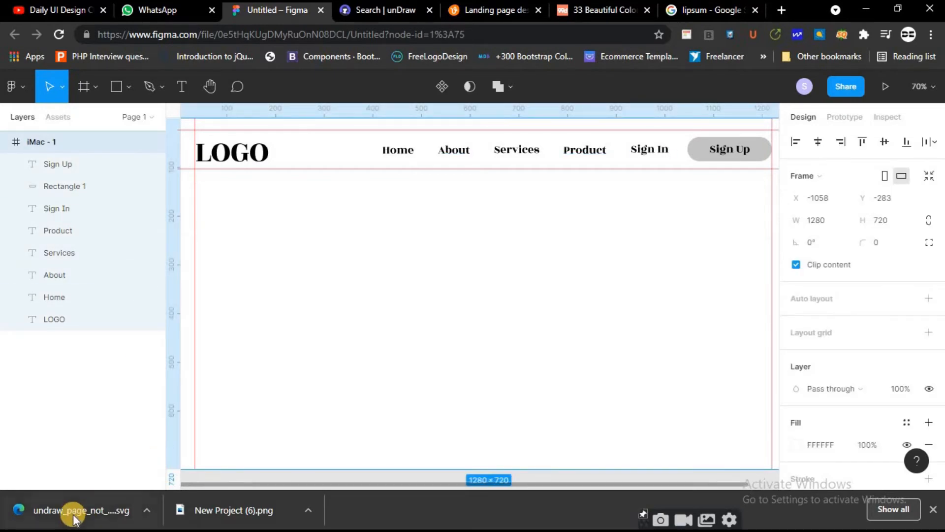
Import the downloaded undraw_page_not_found SVG into the iMac - 1 frame and move it to X 255, Y 88
{"action": "left_click_drag", "start_coordinate": [73, 512], "coordinate": [393, 313]}
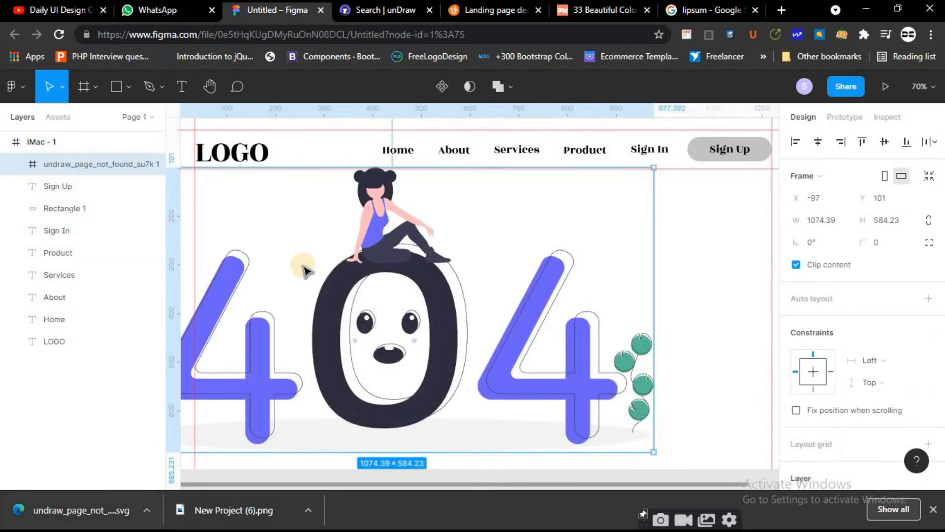
{"action": "left_click_drag", "start_coordinate": [352, 224], "coordinate": [486, 223]}
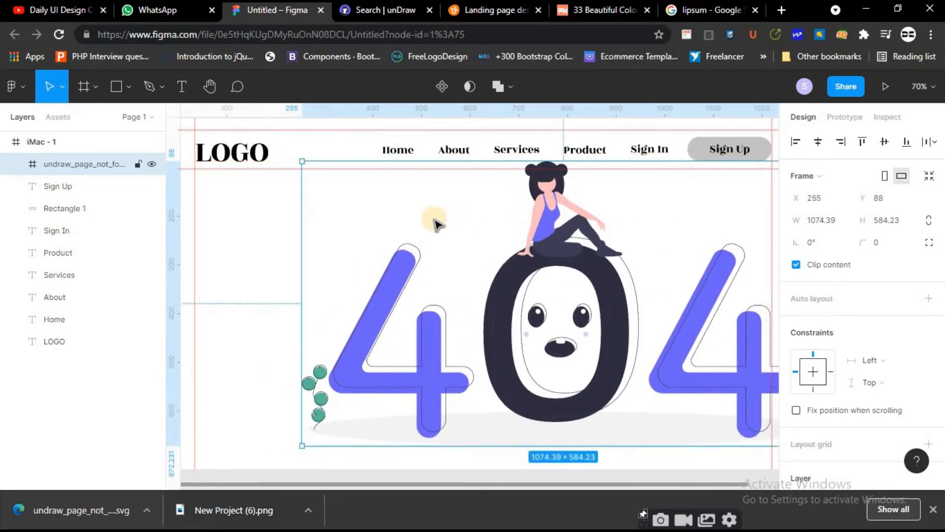
Scale the 404 illustration down to 532 × 289 and position it at X 615, Y 240
{"action": "scroll", "coordinate": [433, 219], "scroll_direction": "down", "scroll_amount": 5}
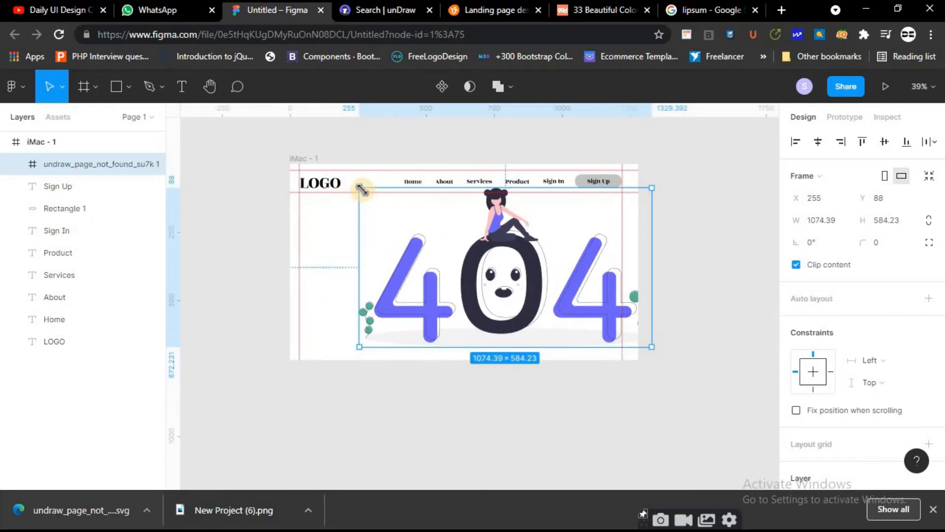
{"action": "left_click_drag", "start_coordinate": [364, 189], "coordinate": [508, 268]}
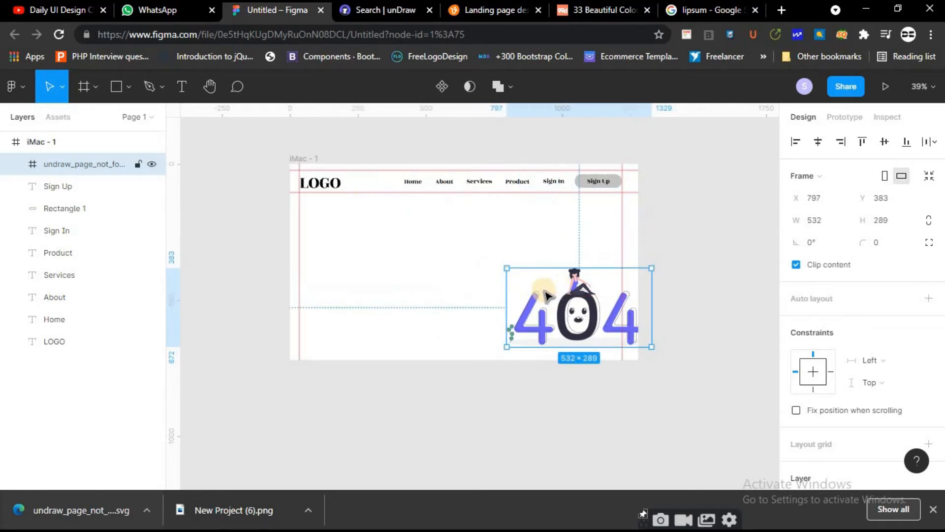
{"action": "left_click_drag", "start_coordinate": [546, 293], "coordinate": [505, 257]}
Move the iMac - 1 frame to X -978, Y -265 on the canvas and select the 404 illustration
{"action": "scroll", "coordinate": [478, 310], "scroll_direction": "up", "scroll_amount": 4}
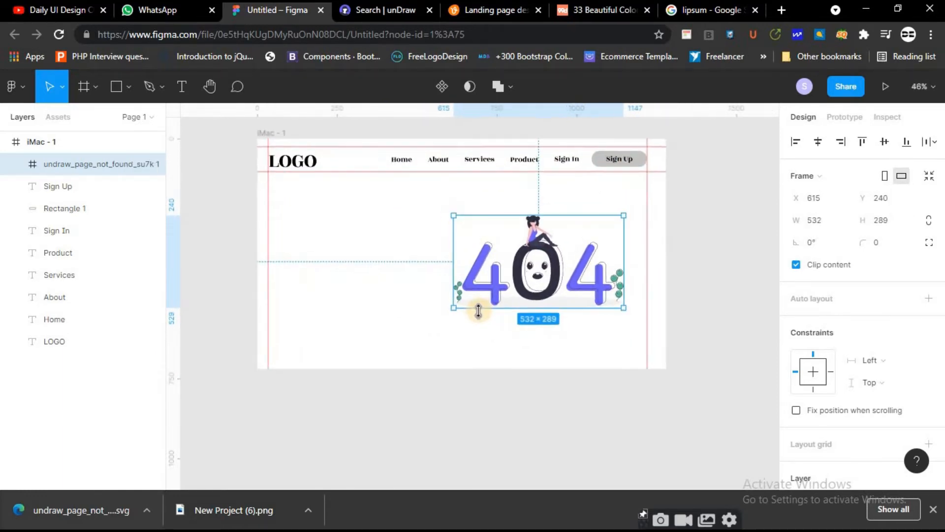
{"action": "scroll", "coordinate": [582, 360], "scroll_direction": "up", "scroll_amount": 3}
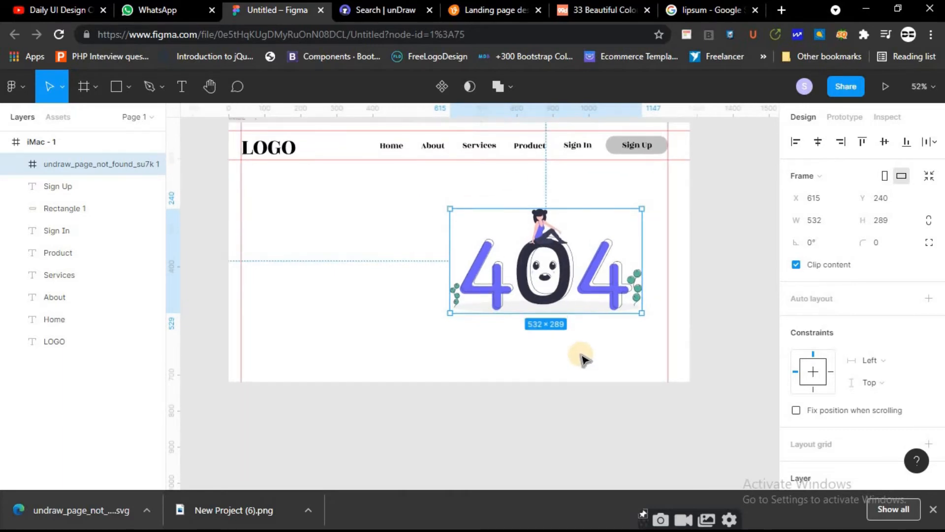
{"action": "scroll", "coordinate": [583, 346], "scroll_direction": "up", "scroll_amount": 2}
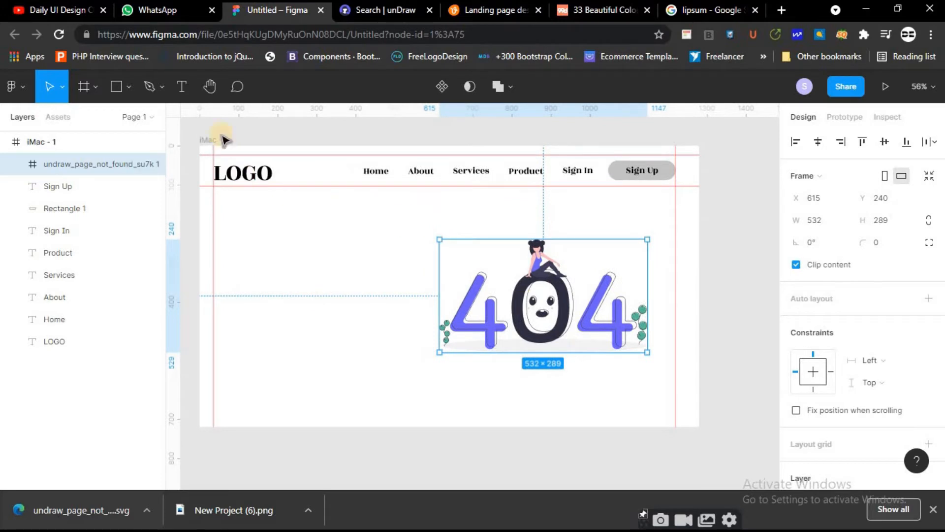
{"action": "left_click_drag", "start_coordinate": [209, 142], "coordinate": [238, 148]}
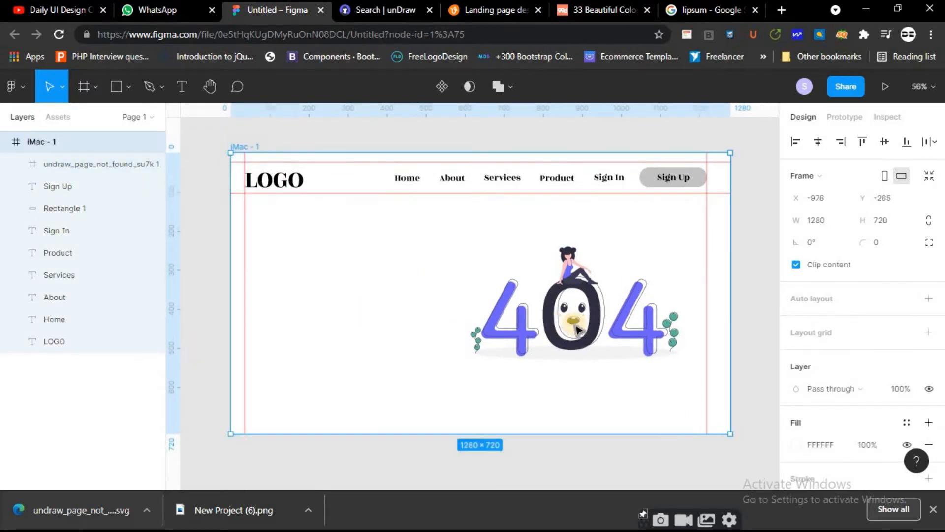
{"action": "left_click", "coordinate": [591, 320]}
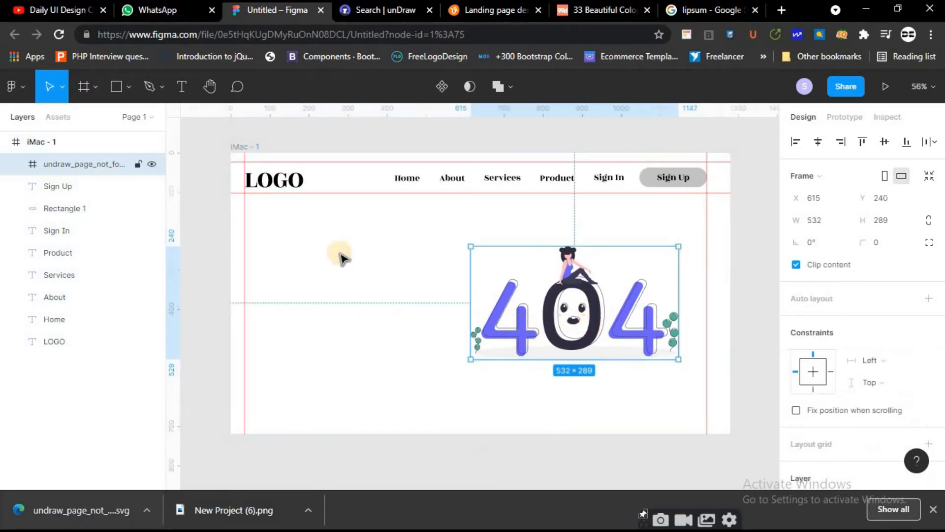
Copy the purple hex value 6C63FF from the 404 illustration's selection colors
{"action": "left_click", "coordinate": [269, 180]}
{"action": "scroll", "coordinate": [799, 364], "scroll_direction": "down", "scroll_amount": 5}
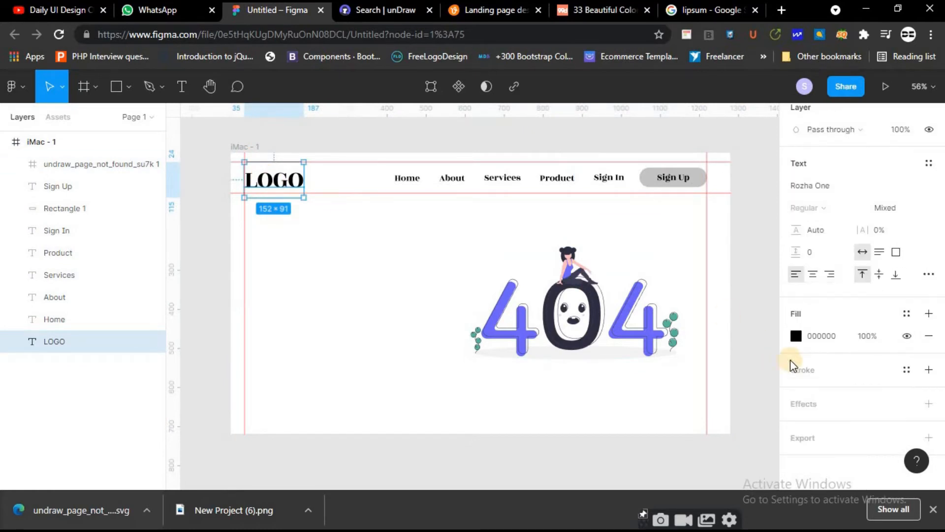
{"action": "left_click", "coordinate": [615, 335]}
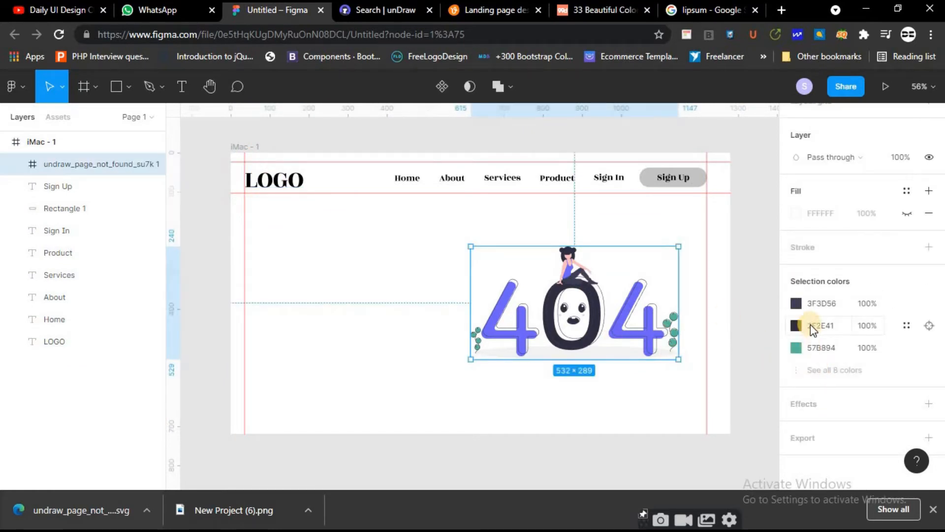
{"action": "left_click", "coordinate": [832, 369]}
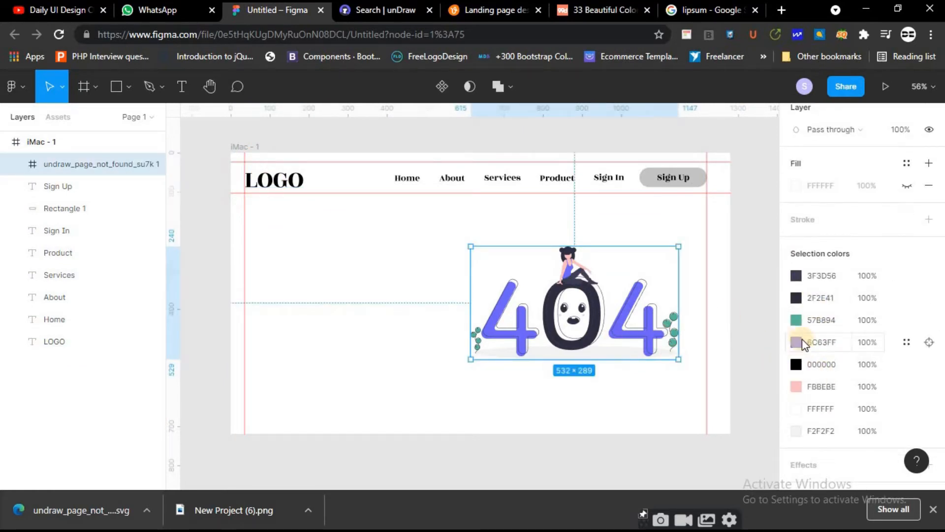
{"action": "left_click", "coordinate": [819, 340]}
{"action": "right_click", "coordinate": [820, 339]}
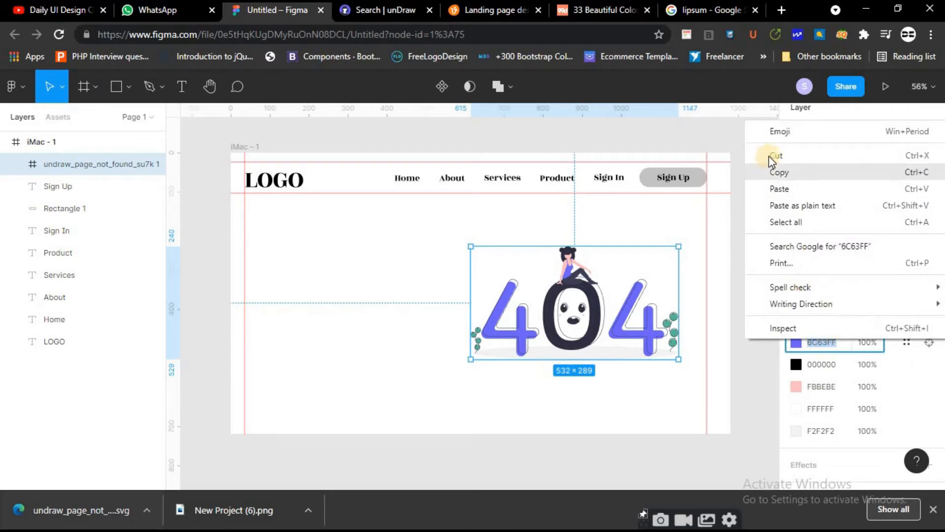
{"action": "left_click", "coordinate": [780, 173]}
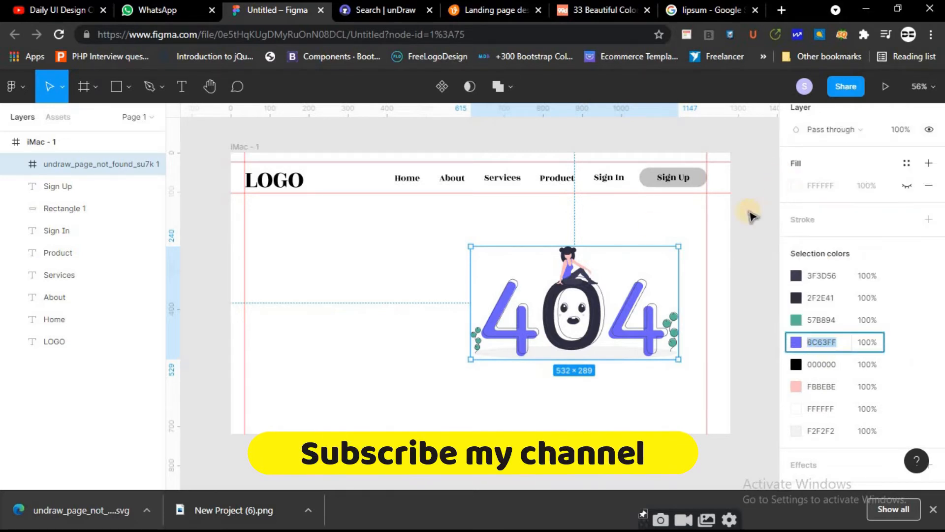
Set the fill of the LOGO text to the copied purple 6C63FF
{"action": "left_click", "coordinate": [287, 188]}
{"action": "left_click", "coordinate": [819, 336]}
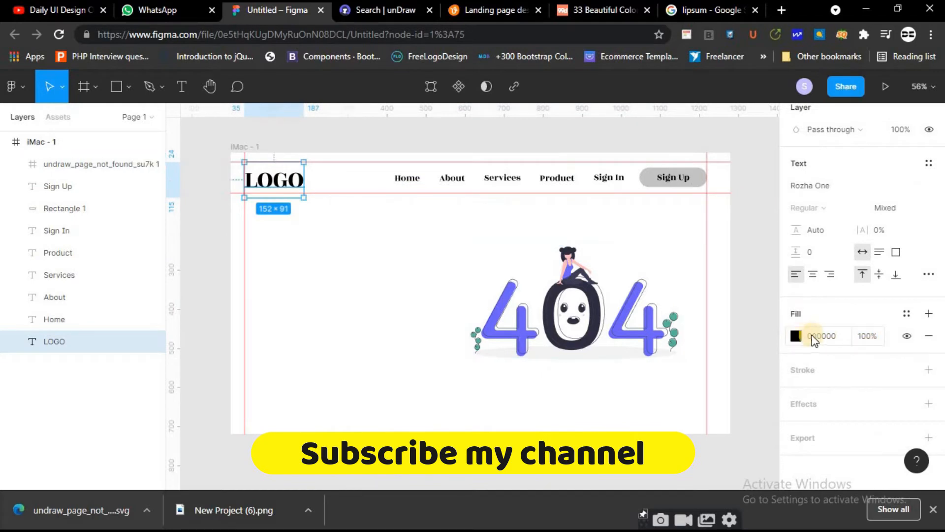
{"action": "right_click", "coordinate": [818, 336]}
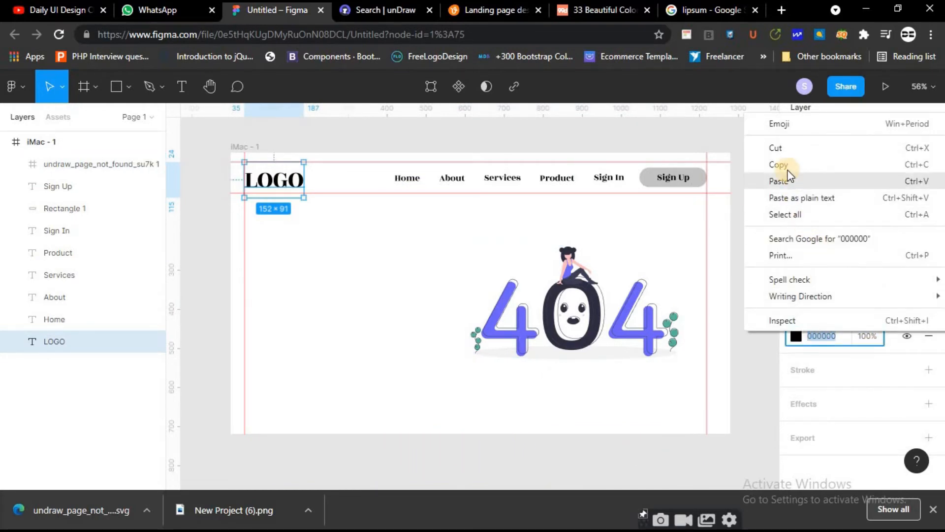
{"action": "left_click", "coordinate": [789, 183]}
{"action": "key", "text": "Return"}
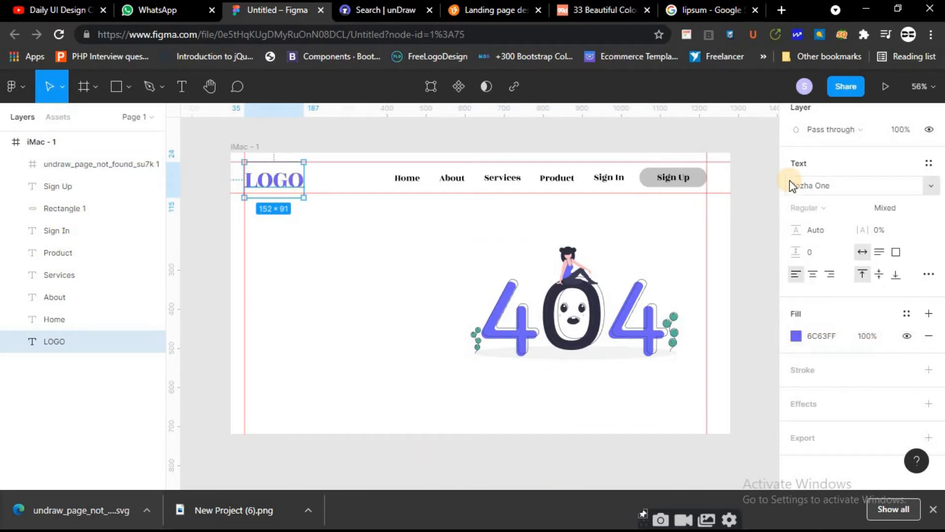
{"action": "left_click", "coordinate": [770, 365]}
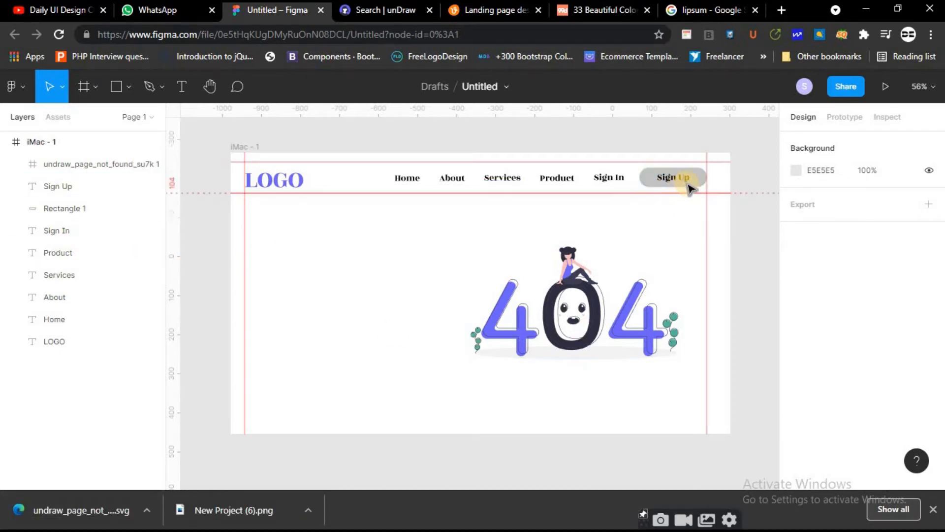
Fill the rounded rectangle behind Sign Up with the purple document color 6C63FF
{"action": "left_click", "coordinate": [702, 187]}
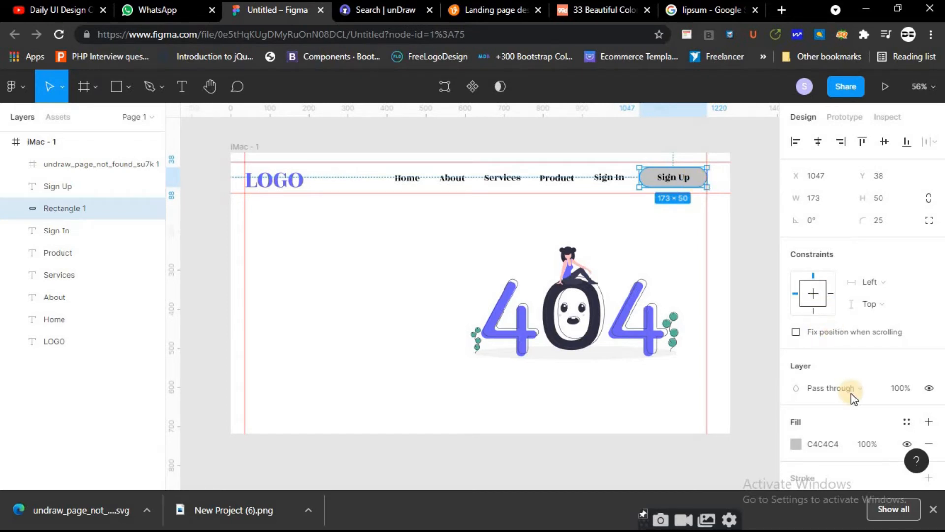
{"action": "scroll", "coordinate": [850, 389], "scroll_direction": "down", "scroll_amount": 3}
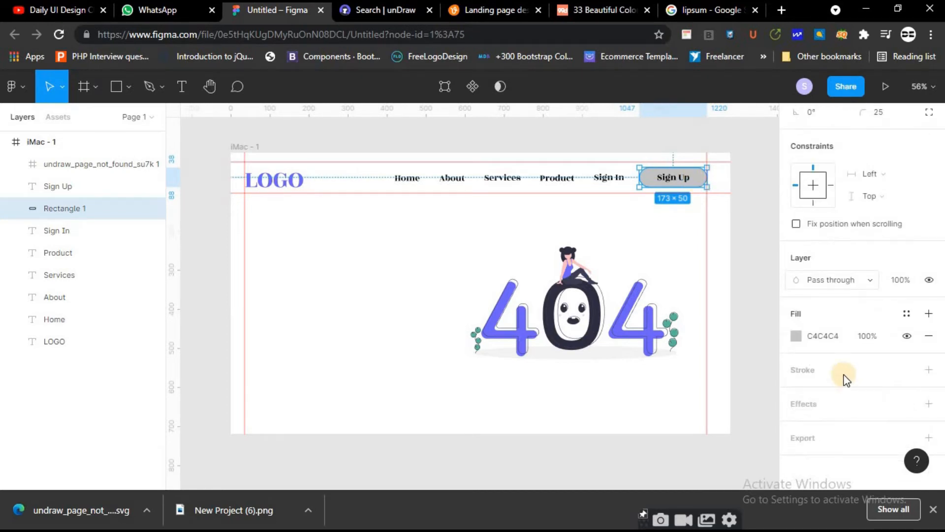
{"action": "left_click", "coordinate": [797, 338]}
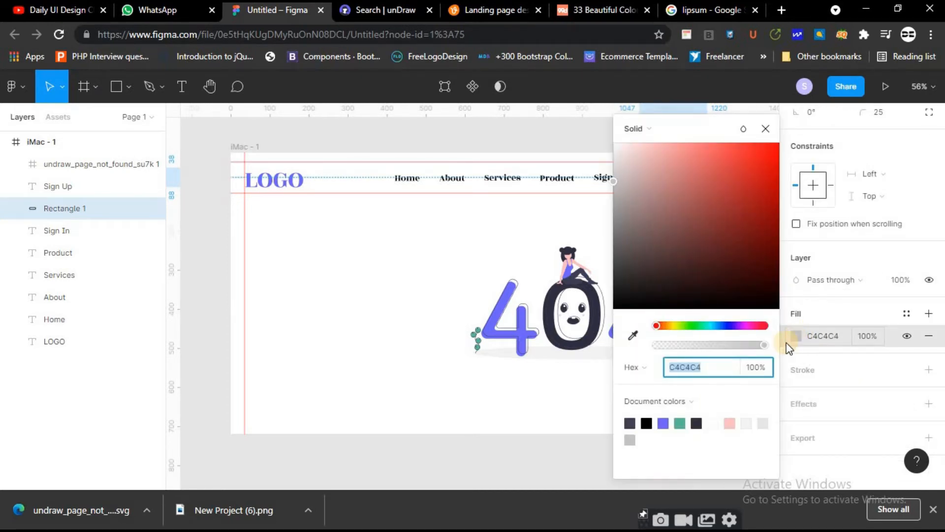
{"action": "left_click", "coordinate": [664, 423]}
{"action": "left_click", "coordinate": [765, 130]}
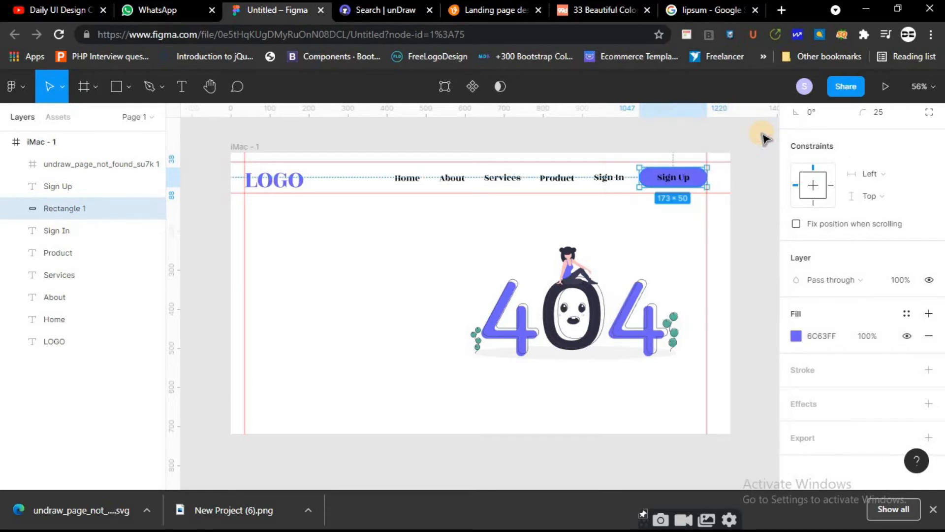
Change the fill of the Sign Up text to white, FFFFFF
{"action": "left_click", "coordinate": [674, 178]}
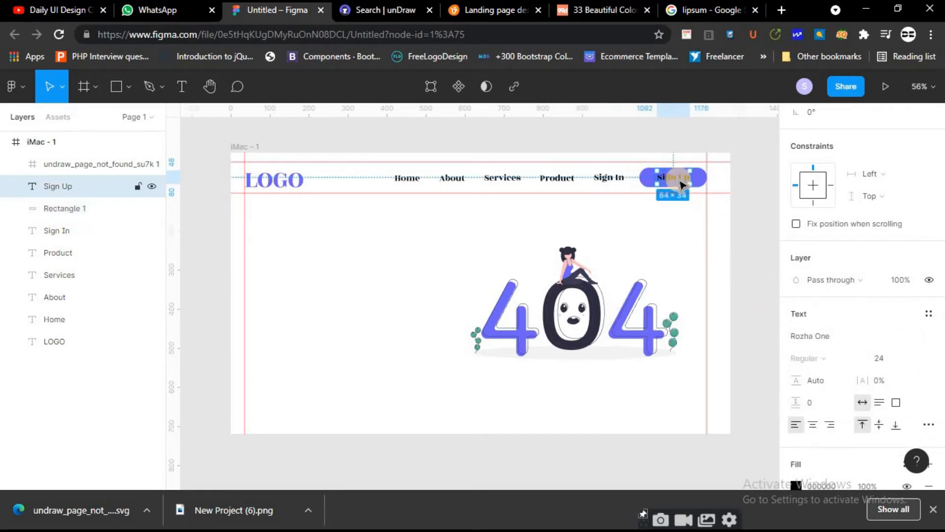
{"action": "scroll", "coordinate": [825, 428], "scroll_direction": "down", "scroll_amount": 3}
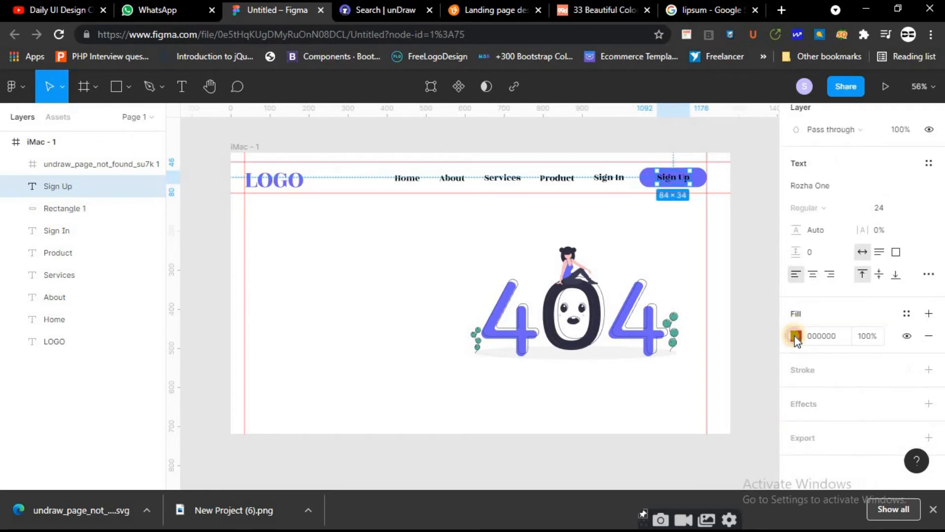
{"action": "left_click", "coordinate": [796, 337]}
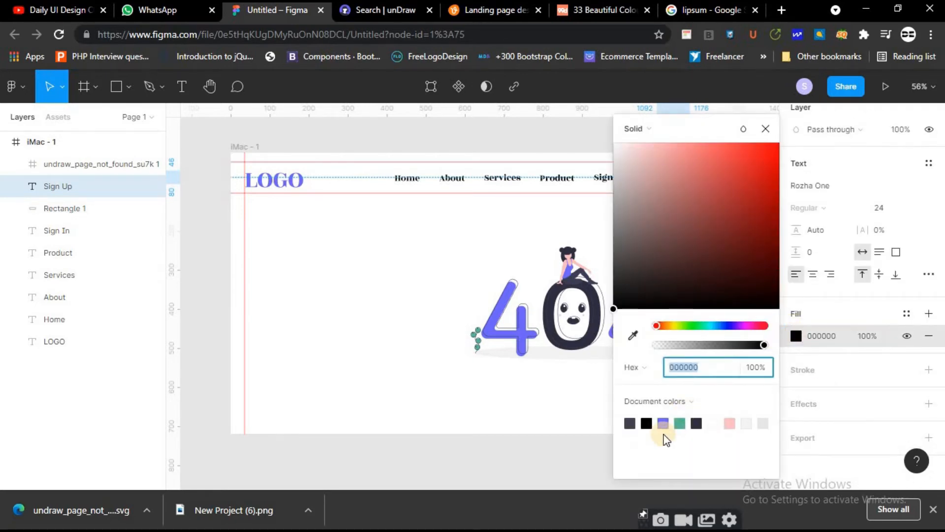
{"action": "left_click", "coordinate": [715, 425]}
{"action": "left_click", "coordinate": [765, 127]}
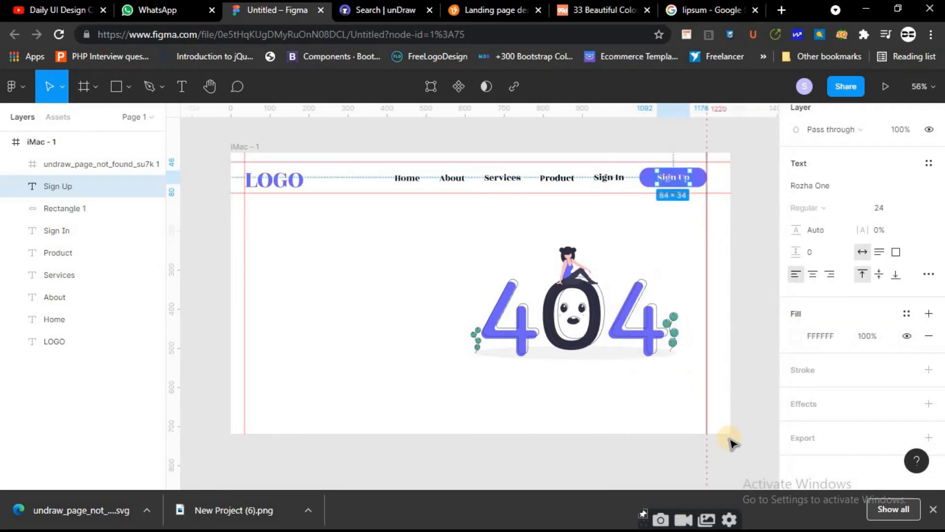
{"action": "left_click", "coordinate": [751, 444]}
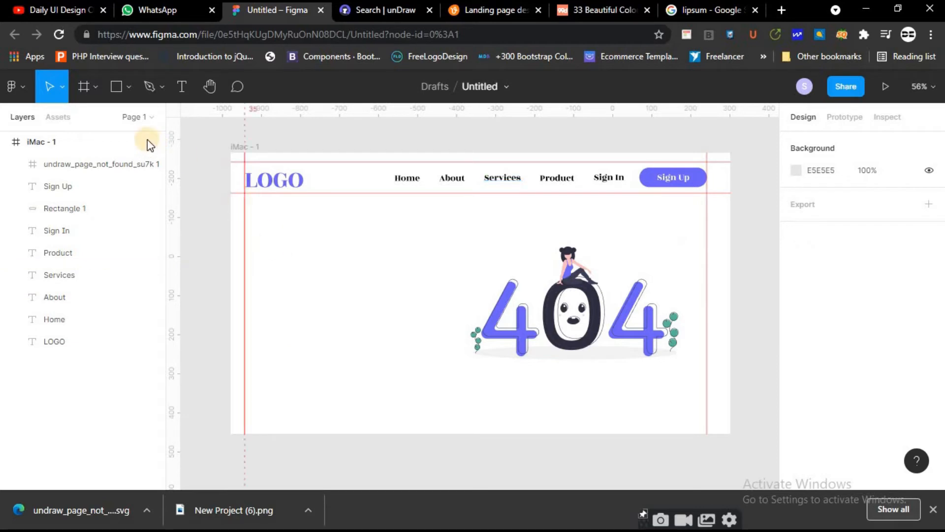
Add the heading text "Oooops......." at X 172, Y 253 in the empty area beside the 404 illustration
{"action": "left_click", "coordinate": [181, 87]}
{"action": "left_click", "coordinate": [298, 252]}
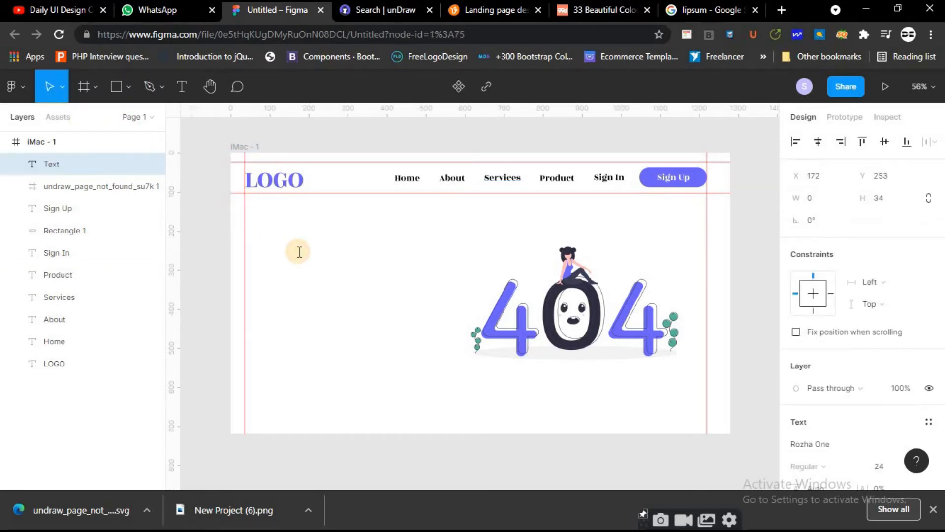
{"action": "type", "text": "Oooops......."}
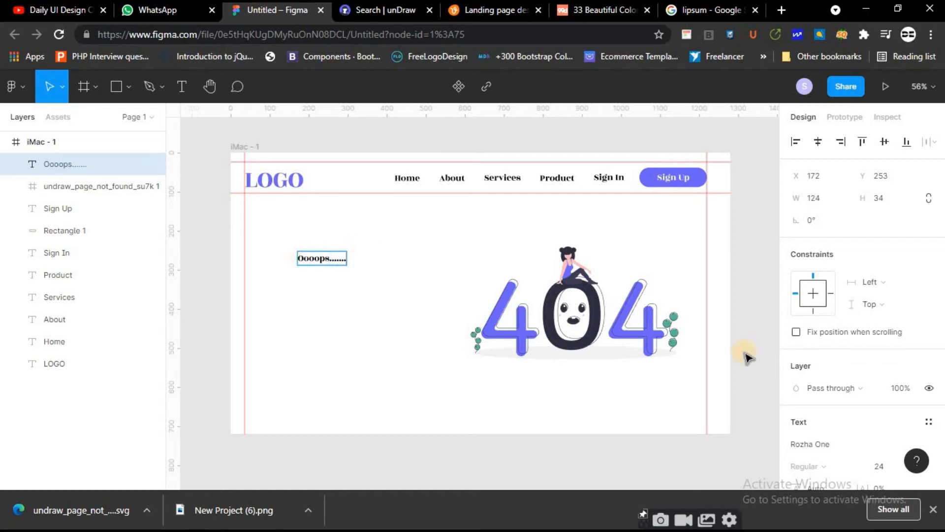
Change the font of the "Oooops......." heading to Rounded Mplus 1c
{"action": "left_click", "coordinate": [853, 445]}
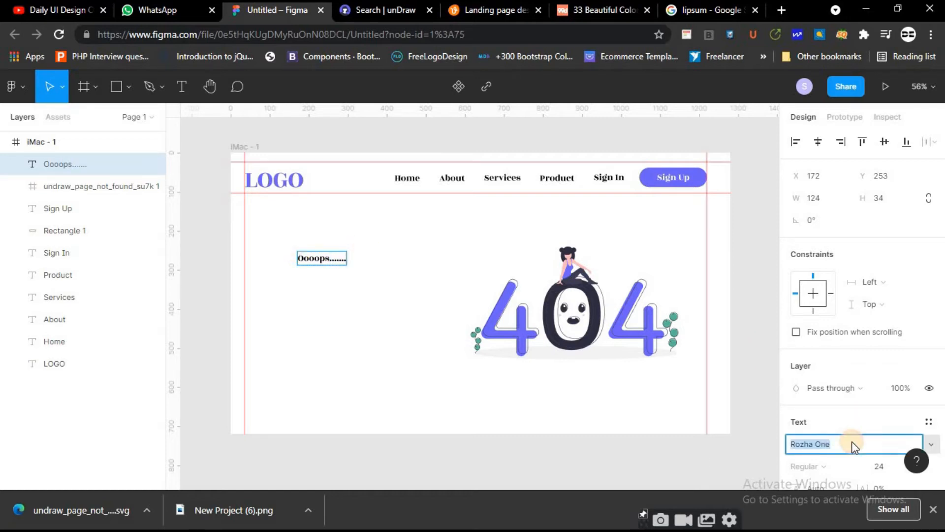
{"action": "key", "text": "Up"}
{"action": "key", "text": "Up"}
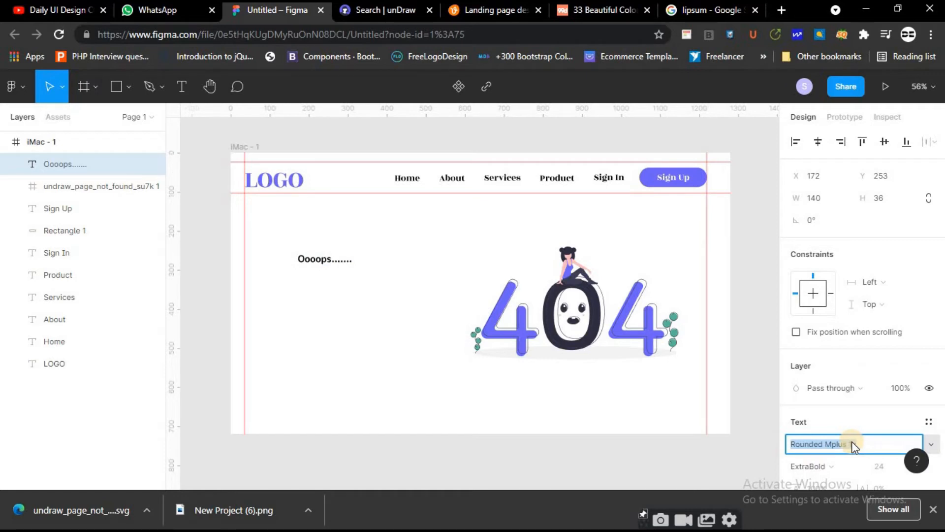
{"action": "key", "text": "Up"}
{"action": "key", "text": "Down"}
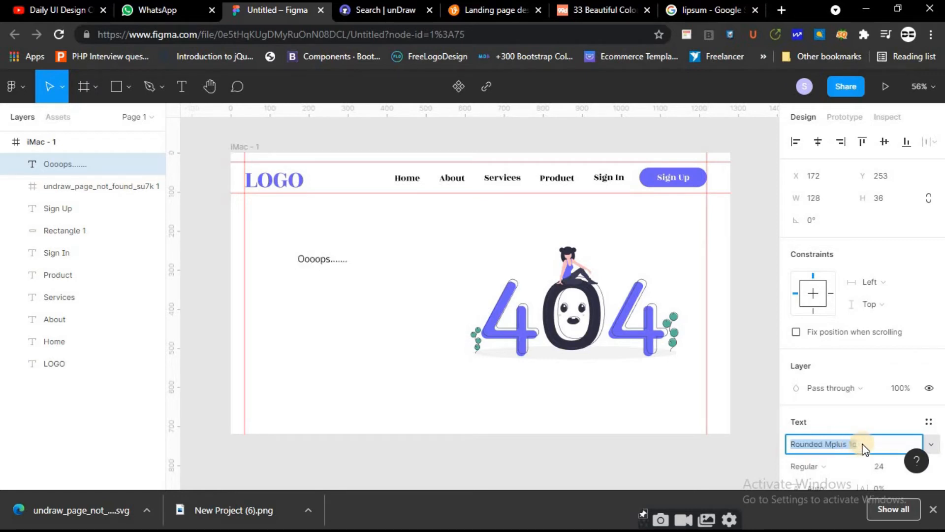
Try the Medium weight for the "Oooops......." heading and switch it back to Regular
{"action": "scroll", "coordinate": [856, 439], "scroll_direction": "down", "scroll_amount": 5}
{"action": "left_click", "coordinate": [822, 207]}
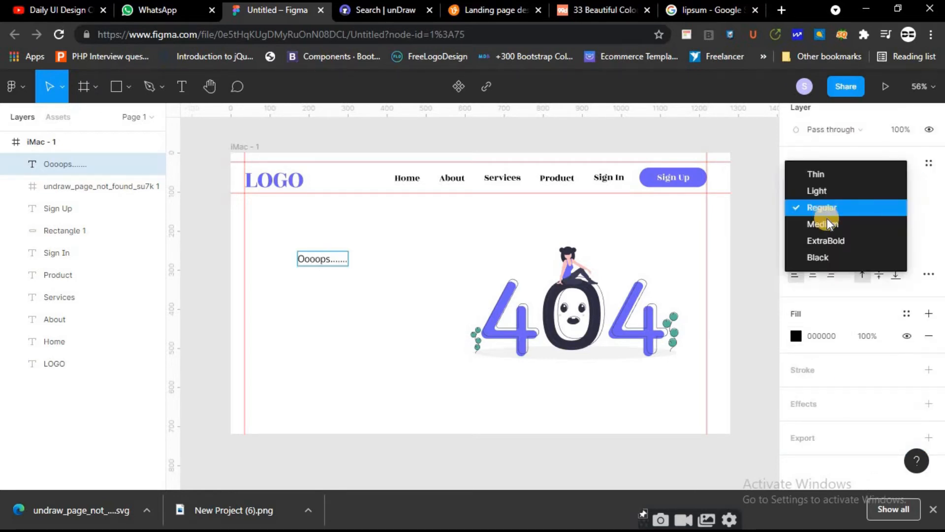
{"action": "left_click", "coordinate": [827, 223]}
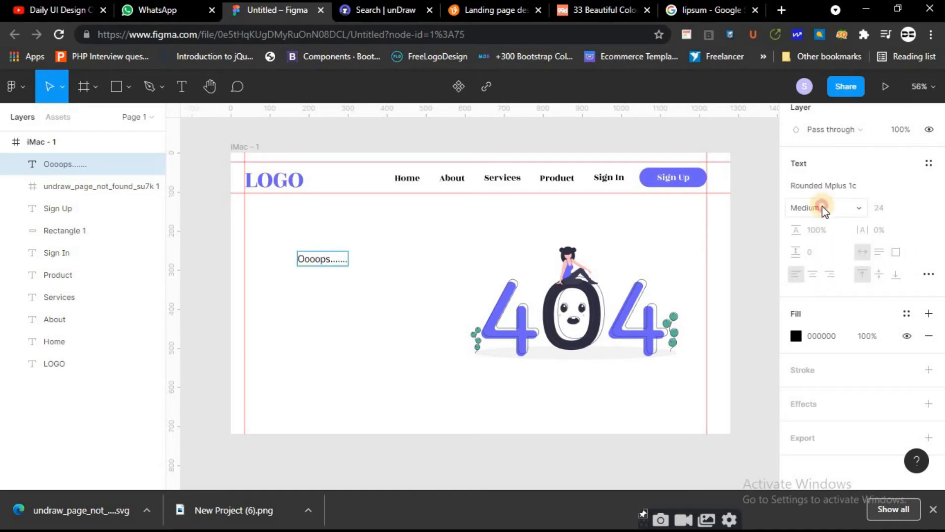
{"action": "left_click", "coordinate": [822, 206]}
{"action": "left_click", "coordinate": [835, 192]}
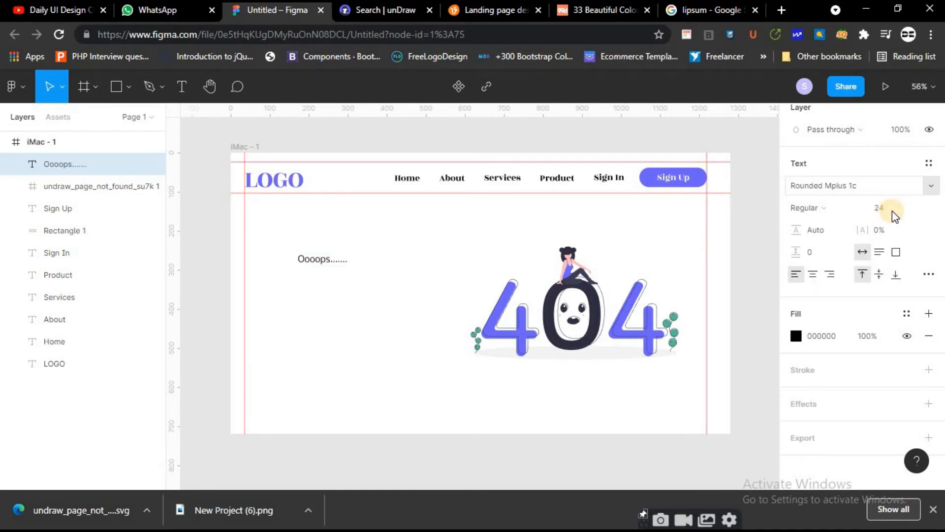
Set the whole "Oooops......." heading to font size 64 and move it to X 35, Y 207, aligned with the left guide
{"action": "left_click", "coordinate": [917, 208]}
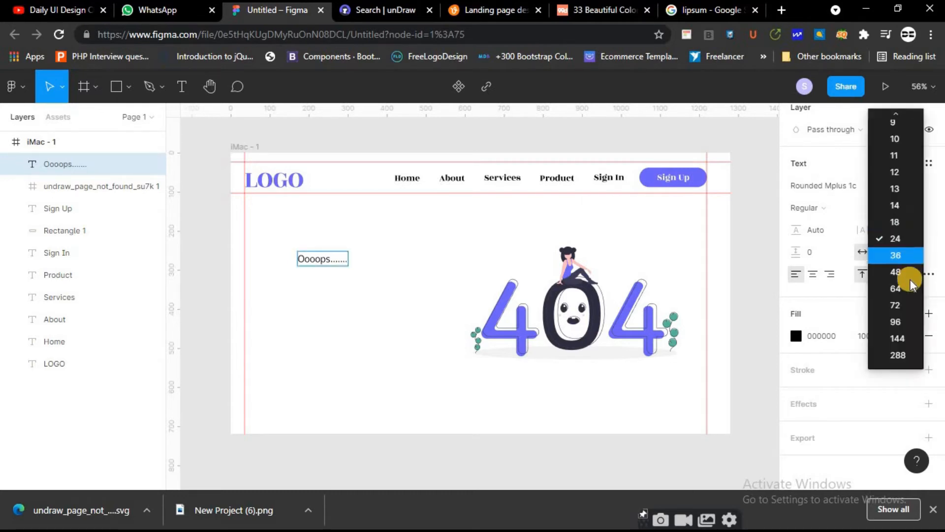
{"action": "left_click", "coordinate": [908, 279]}
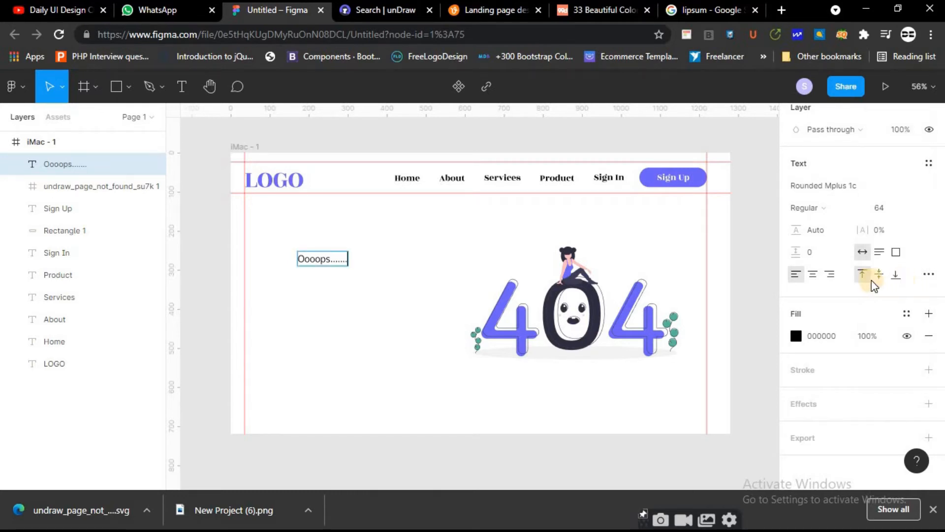
{"action": "double_click", "coordinate": [325, 258]}
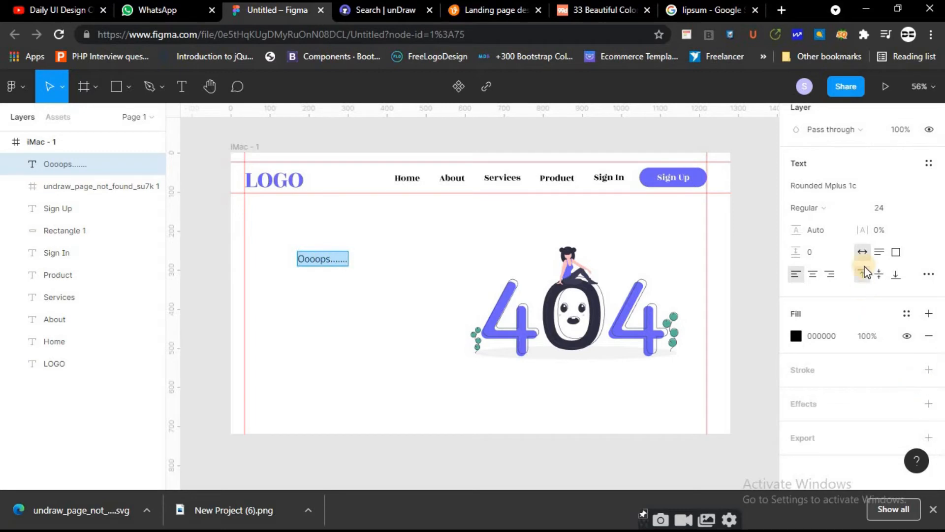
{"action": "left_click", "coordinate": [915, 210]}
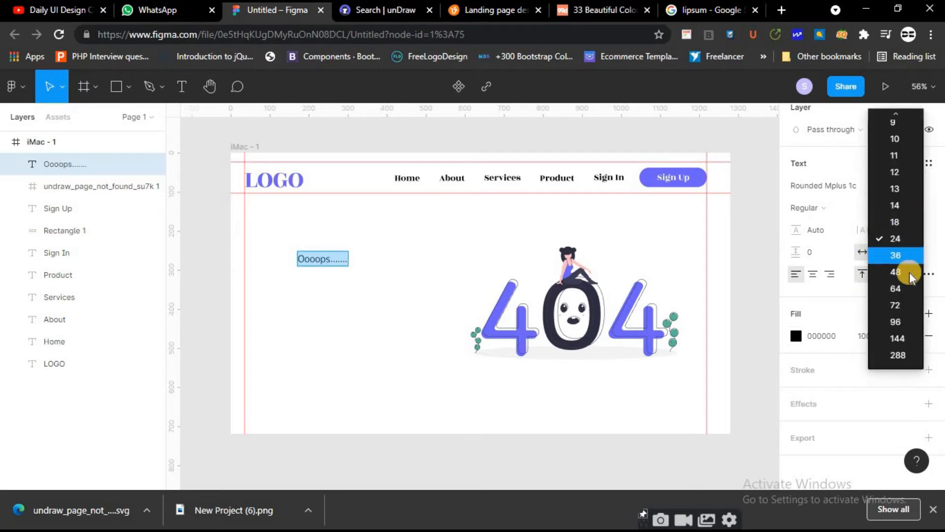
{"action": "left_click", "coordinate": [907, 288]}
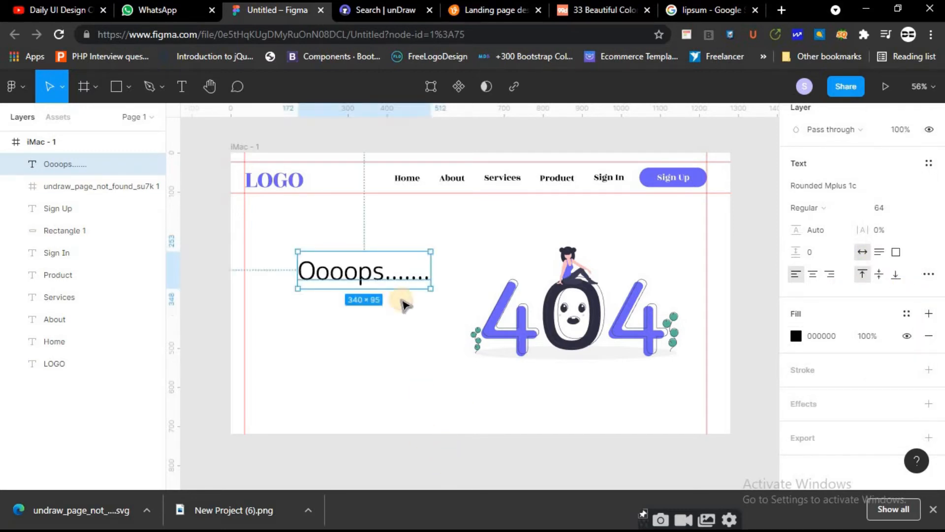
{"action": "left_click_drag", "start_coordinate": [376, 268], "coordinate": [330, 259]}
{"action": "left_click", "coordinate": [334, 312]}
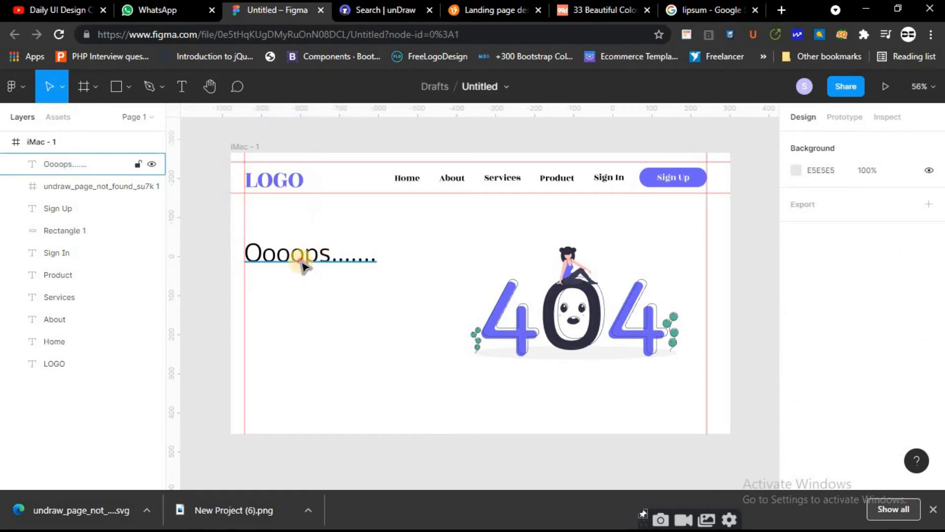
Flatten the "Oooops......." heading text into a vector shape
{"action": "left_click", "coordinate": [304, 267]}
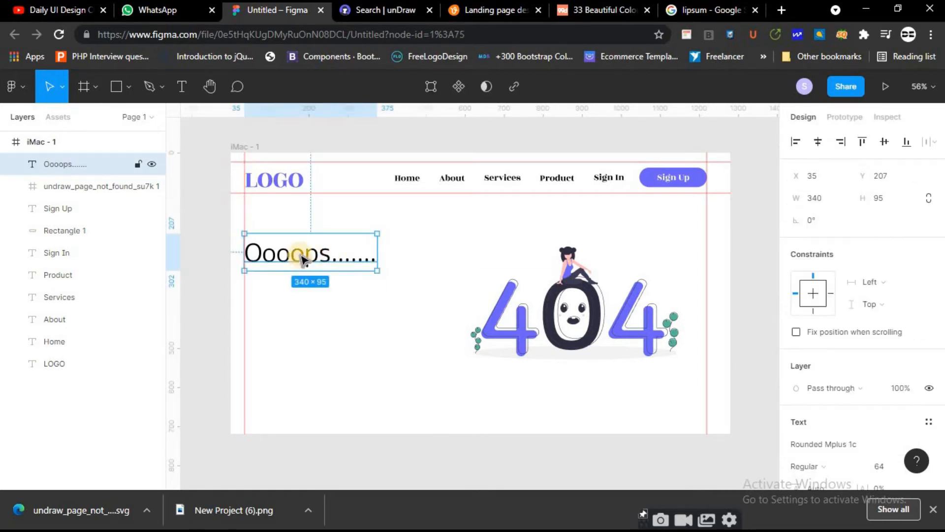
{"action": "right_click", "coordinate": [302, 258]}
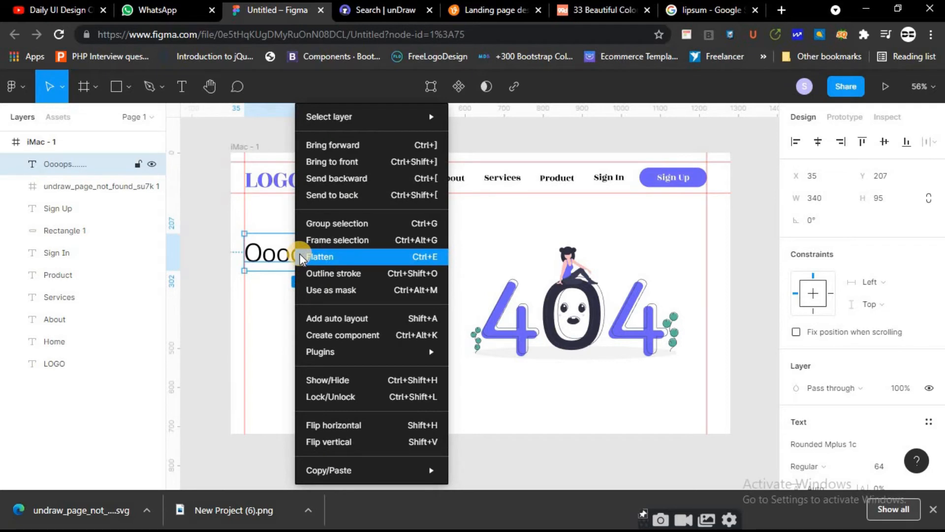
{"action": "left_click", "coordinate": [300, 256]}
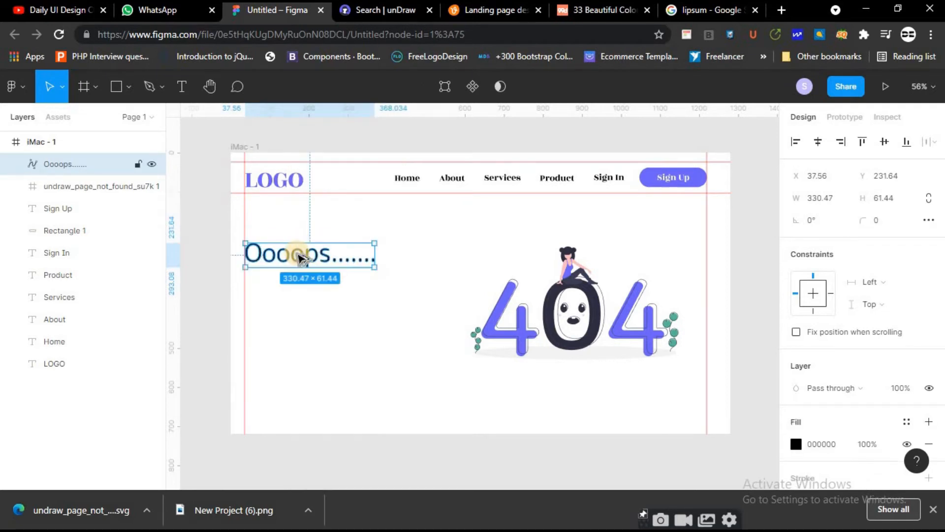
Move the "Oooops......." heading shape to X 35, Y 225, aligned with the left guide
{"action": "mouse_move", "coordinate": [300, 257]}
{"action": "left_mouse_down"}
{"action": "mouse_move", "coordinate": [301, 307]}
{"action": "mouse_move", "coordinate": [299, 256]}
{"action": "left_mouse_up"}
{"action": "key", "text": "Escape"}
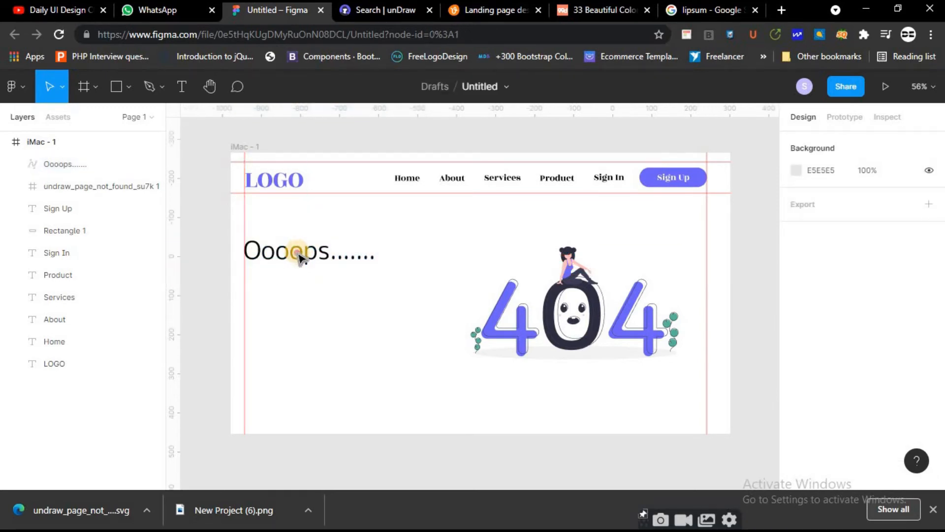
{"action": "left_click", "coordinate": [78, 164]}
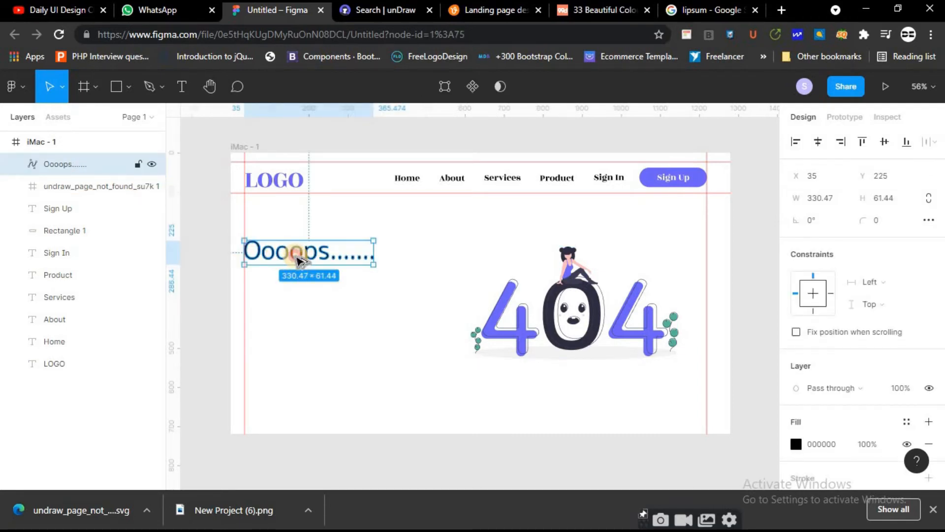
{"action": "left_click_drag", "start_coordinate": [298, 259], "coordinate": [307, 308]}
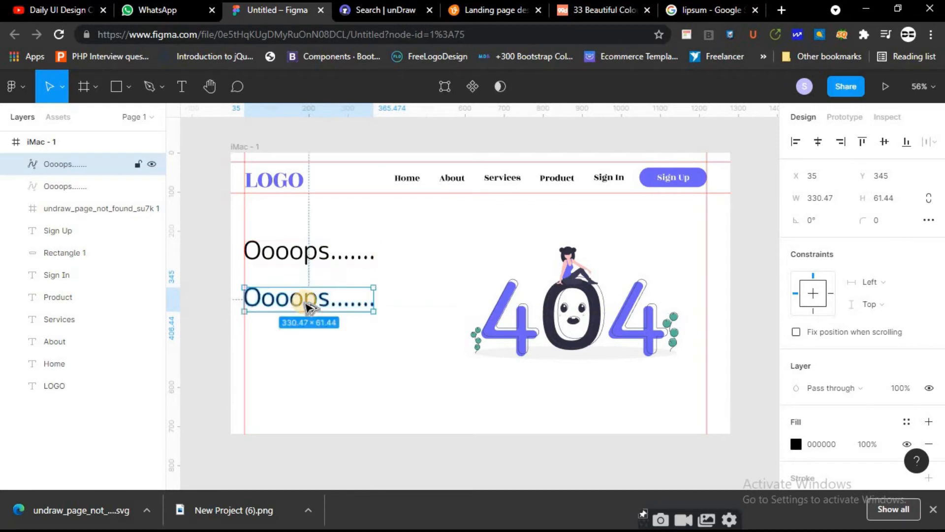
{"action": "double_click", "coordinate": [303, 304]}
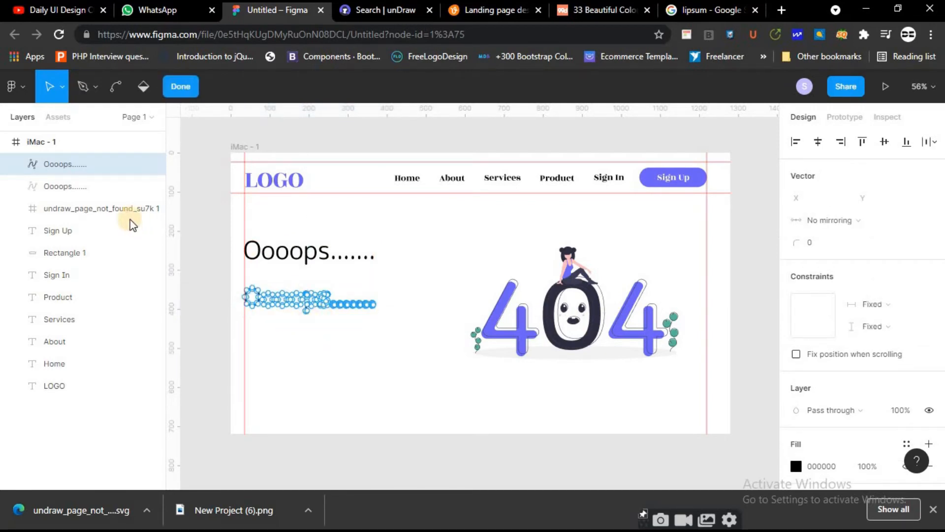
{"action": "left_click", "coordinate": [93, 187]}
{"action": "left_click", "coordinate": [298, 302]}
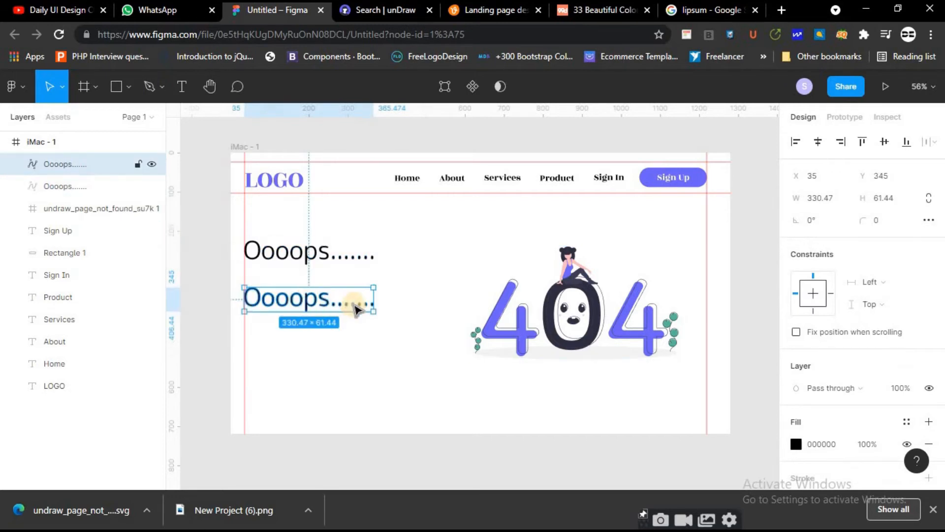
{"action": "key", "text": "Delete"}
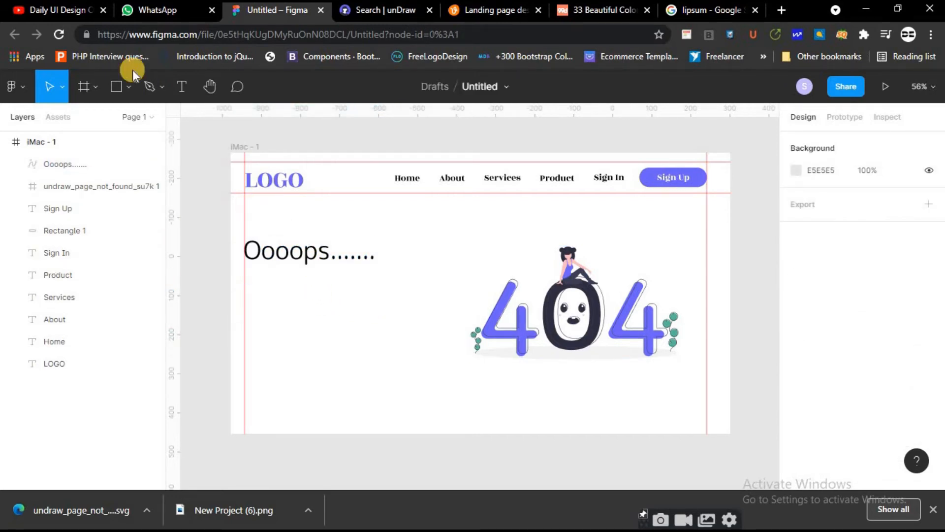
Add the text "Page Not Found.." and place it directly below the "Oooops......." heading, aligned with the left guide
{"action": "left_click", "coordinate": [181, 86]}
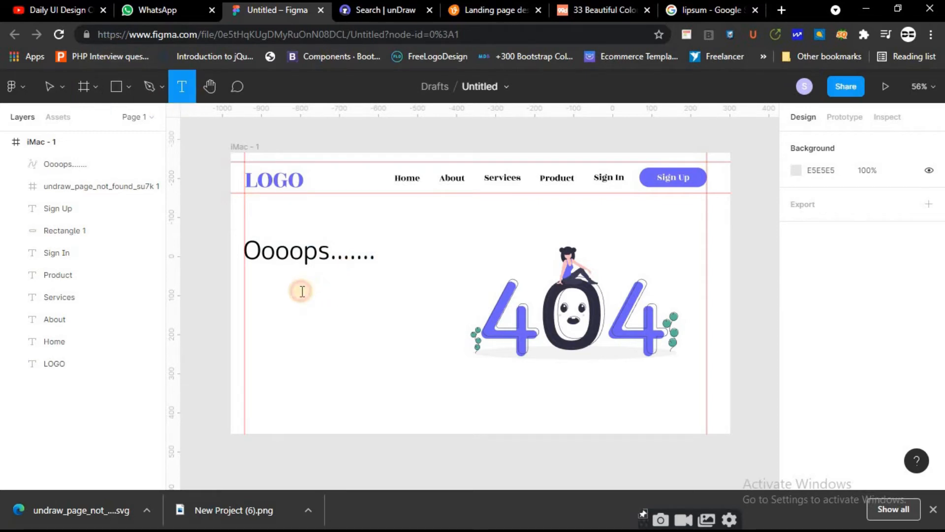
{"action": "left_click", "coordinate": [302, 291]}
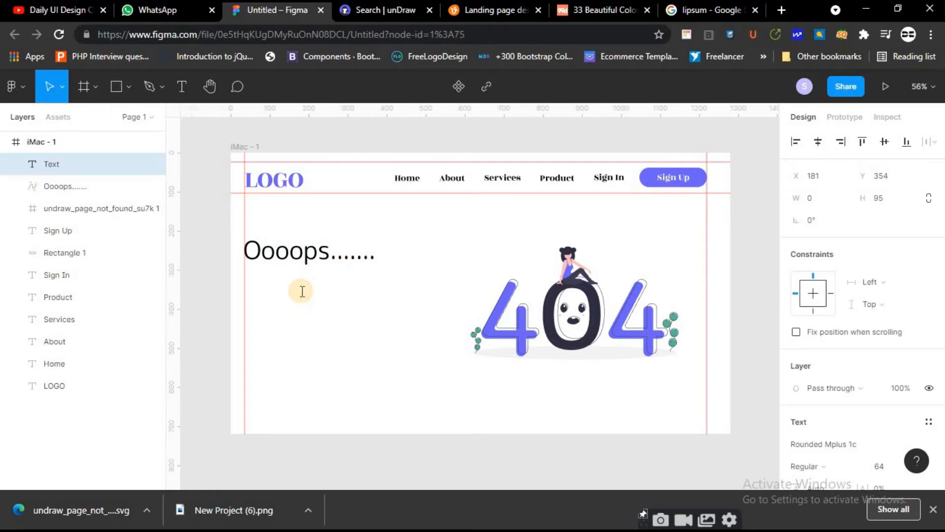
{"action": "type", "text": "Pag"}
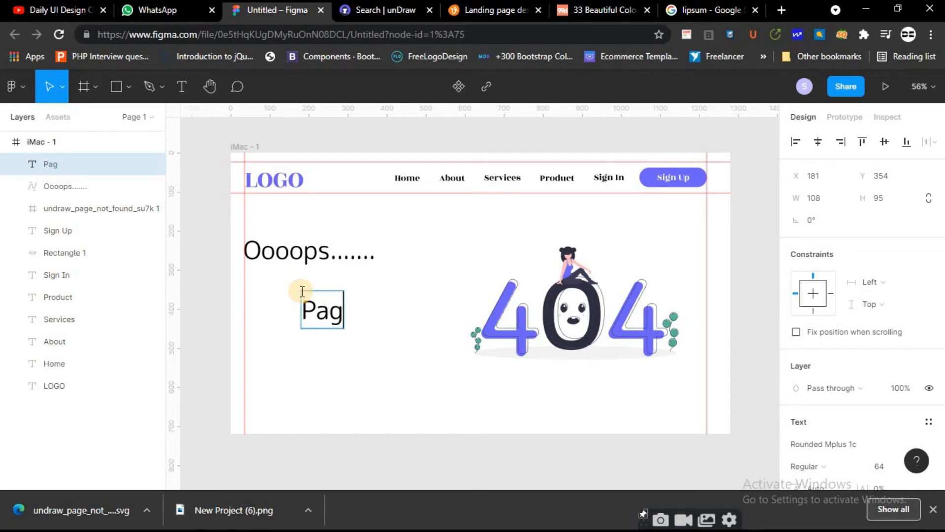
{"action": "type", "text": "e Not"}
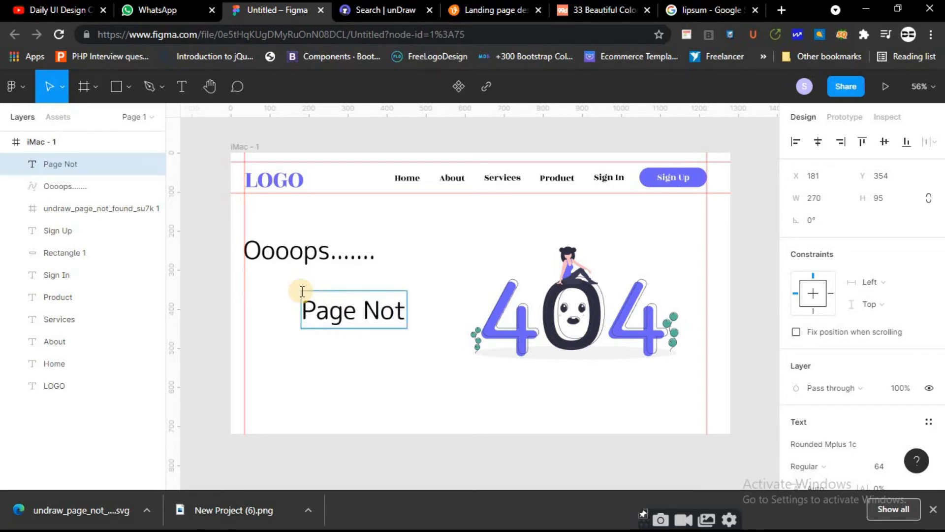
{"action": "type", "text": " Fount"}
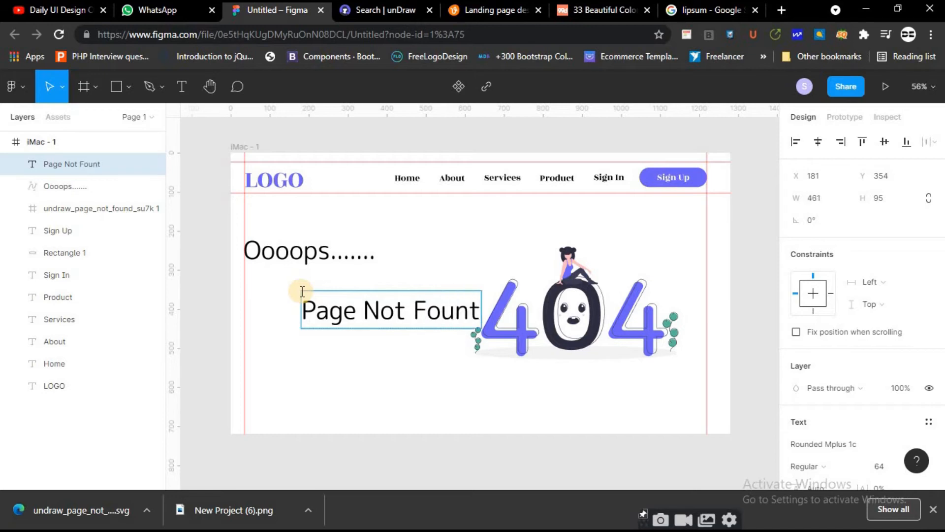
{"action": "key", "text": "BackSpace"}
{"action": "type", "text": "f"}
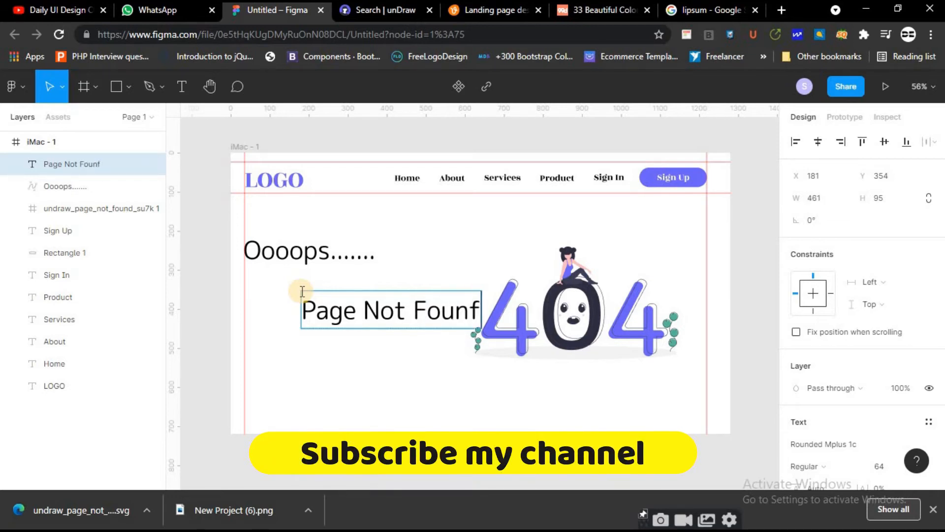
{"action": "key", "text": "BackSpace"}
{"action": "type", "text": "d.."}
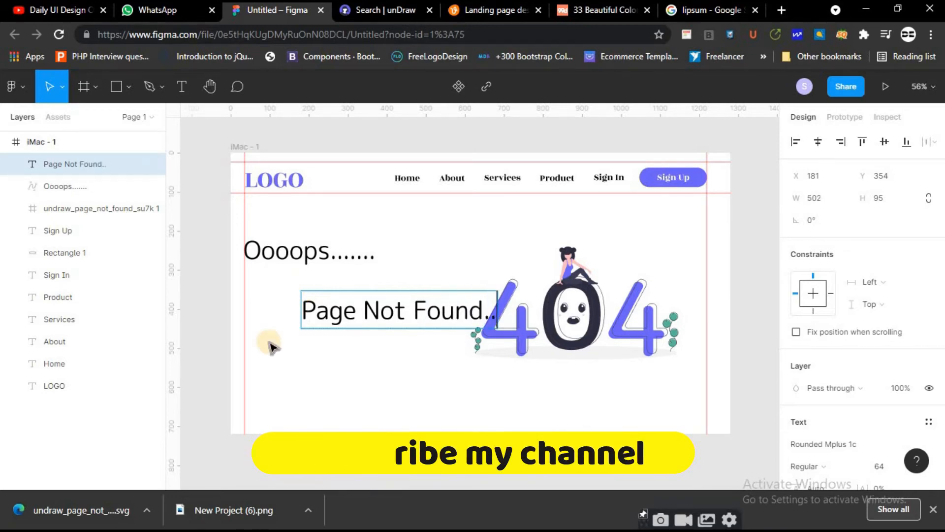
{"action": "key", "text": "Escape"}
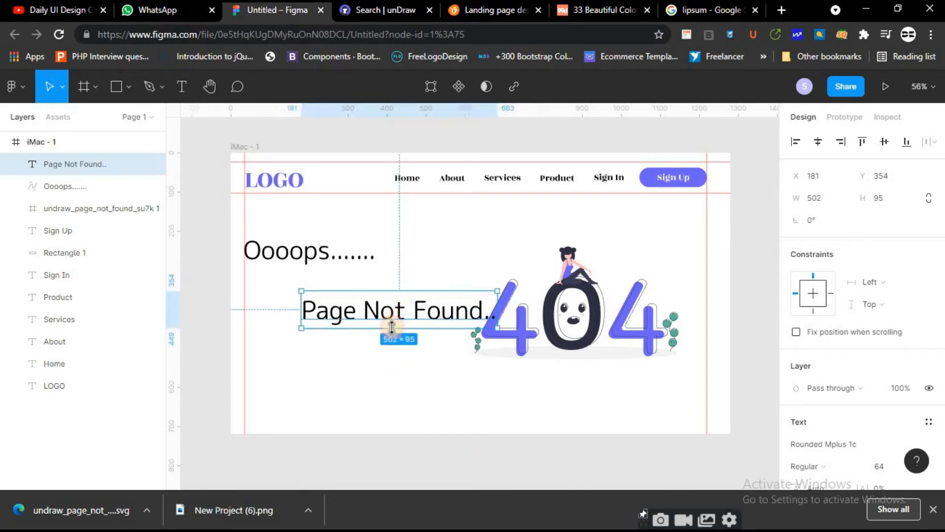
{"action": "left_click_drag", "start_coordinate": [368, 312], "coordinate": [343, 298]}
{"action": "left_click", "coordinate": [350, 345]}
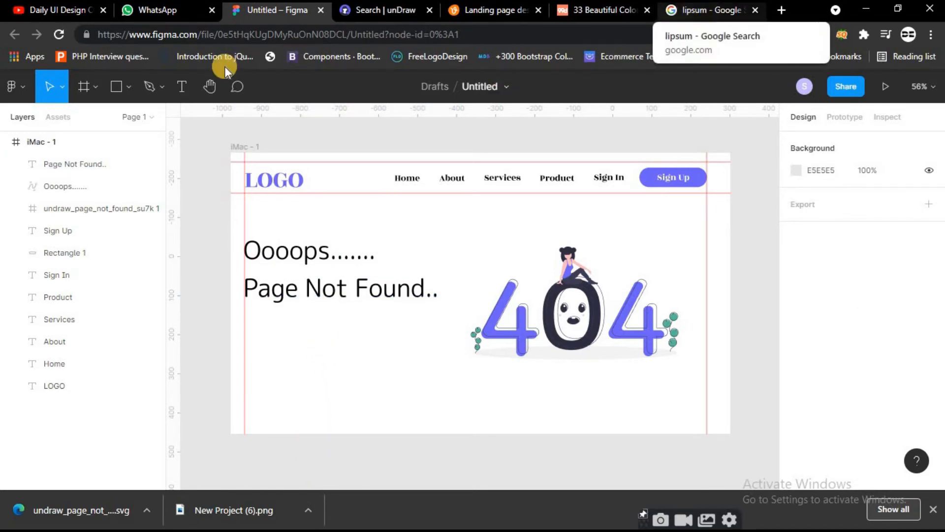
Add a text line reading "Here see the error page not found so go back" below the "Page Not Found.." heading
{"action": "left_click", "coordinate": [185, 91]}
{"action": "left_click", "coordinate": [309, 353]}
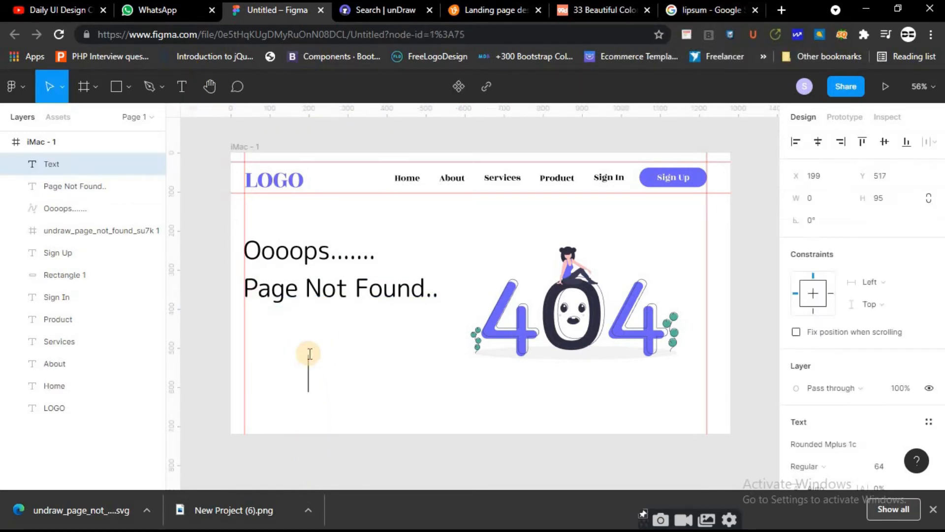
{"action": "type", "text": "page"}
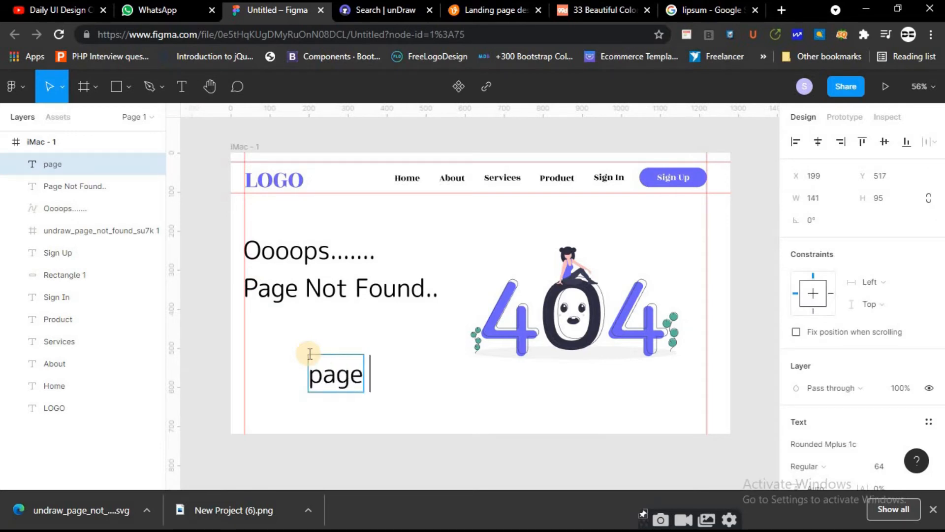
{"action": "key", "text": "BackSpace"}
{"action": "key", "text": "BackSpace"}
{"action": "key", "text": "BackSpace"}
{"action": "key", "text": "BackSpace"}
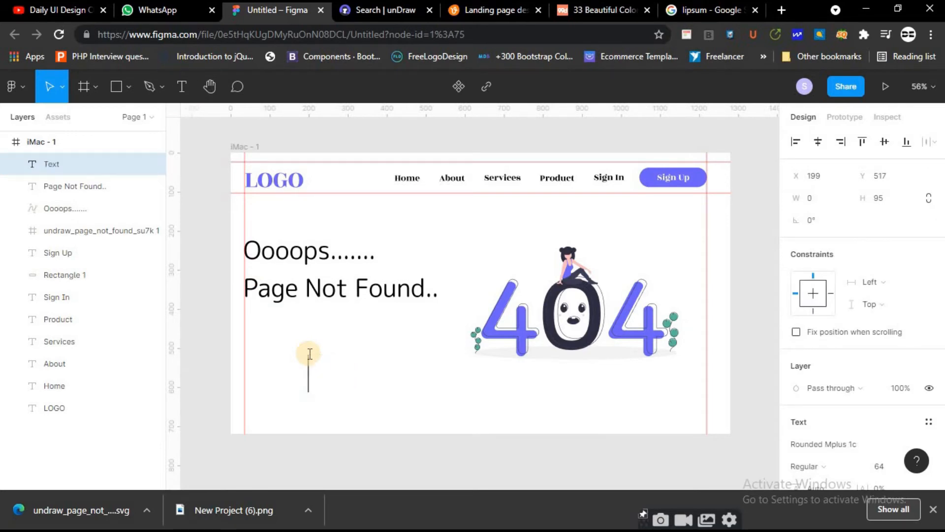
{"action": "type", "text": "Here"}
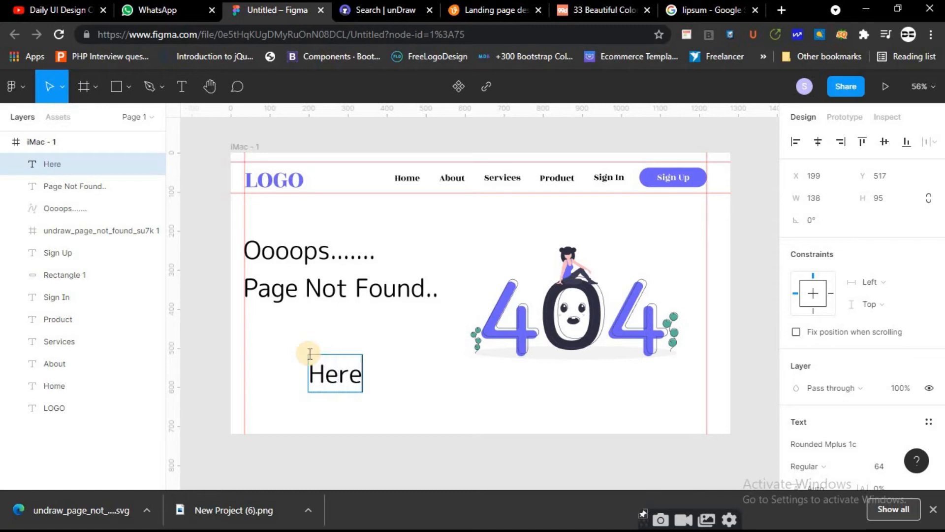
{"action": "type", "text": " see the "}
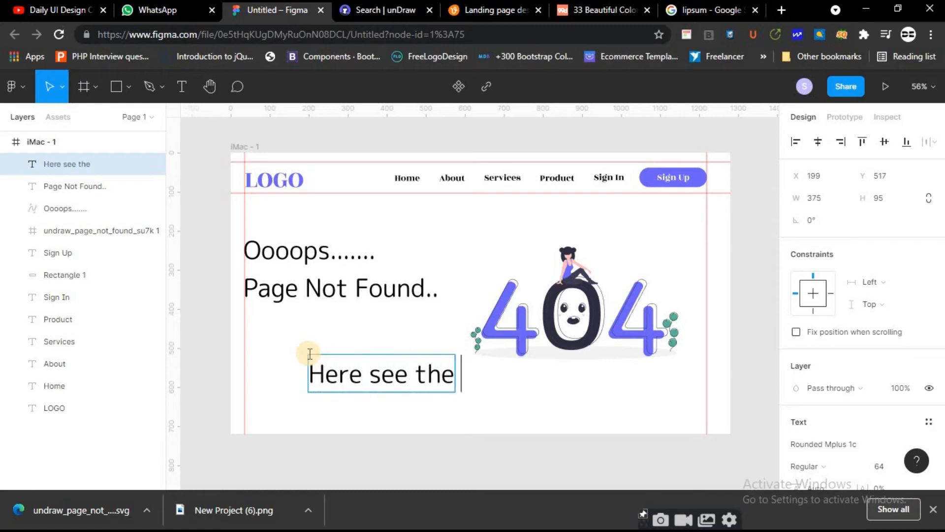
{"action": "type", "text": "e"}
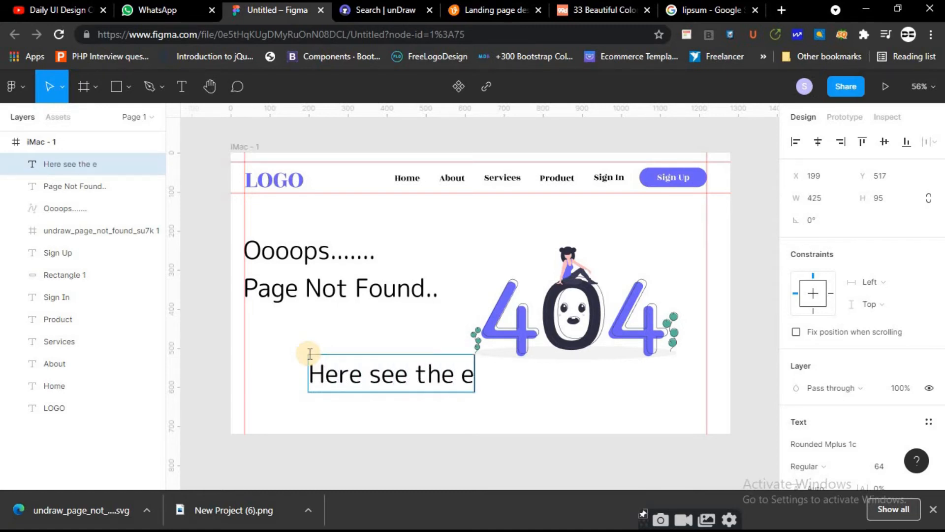
{"action": "type", "text": "rror pa"}
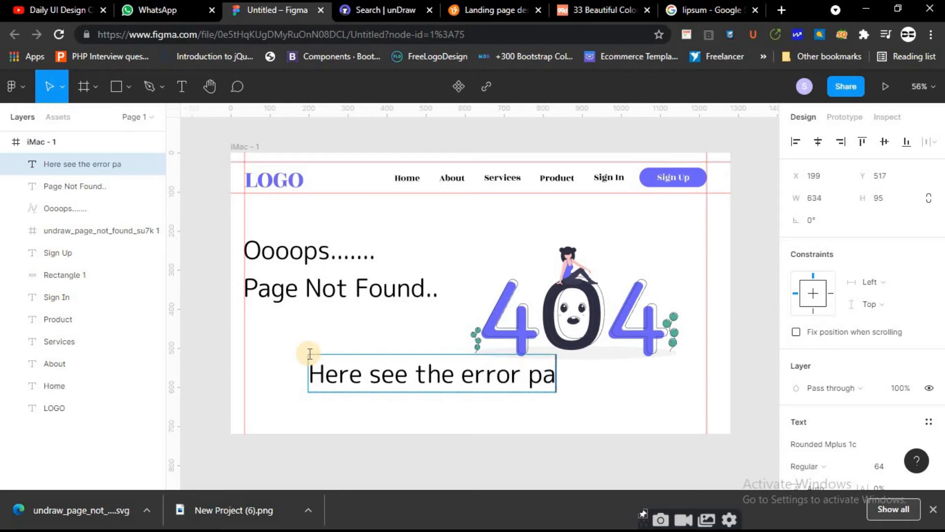
{"action": "type", "text": "ge not"}
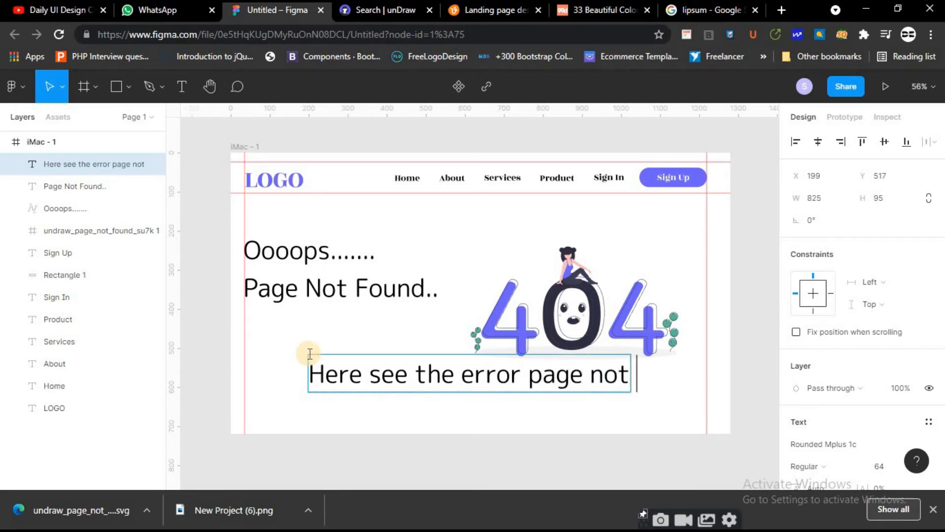
{"action": "type", "text": " fount"}
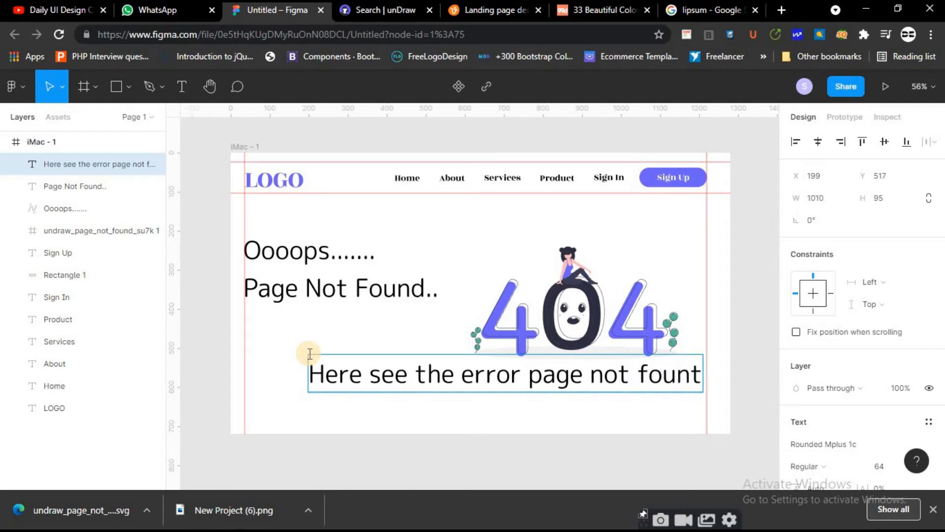
{"action": "key", "text": "BackSpace"}
{"action": "type", "text": "d so"}
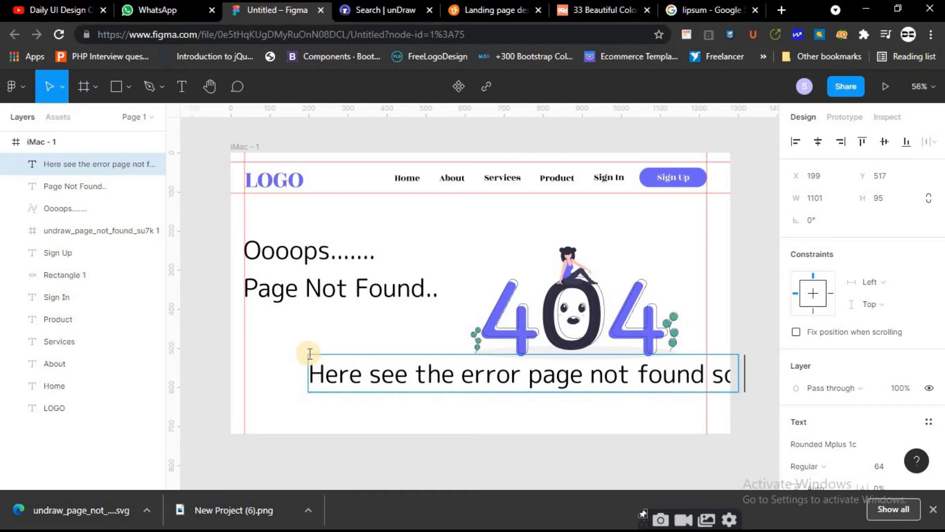
{"action": "type", "text": "rry"}
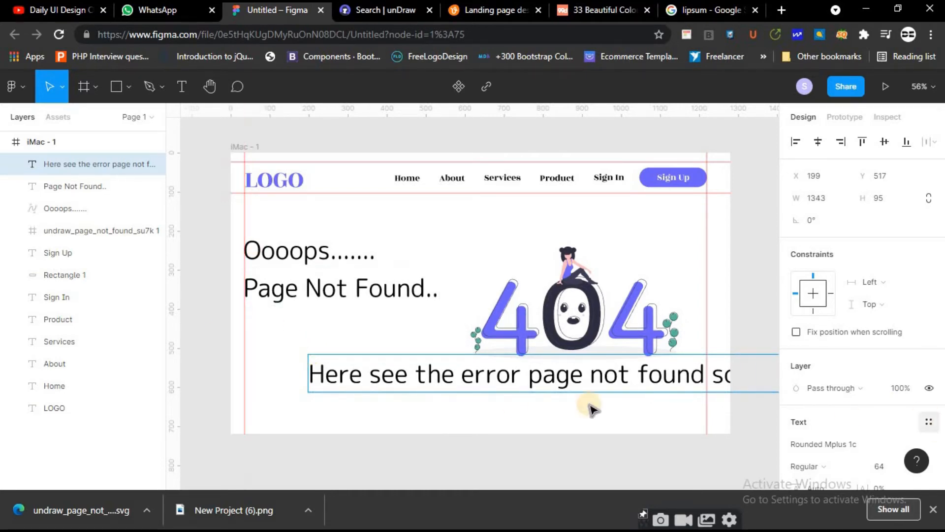
{"action": "key", "text": "Escape"}
Set the whole "Here see the error page not found so go back" line to font size 24
{"action": "double_click", "coordinate": [491, 380]}
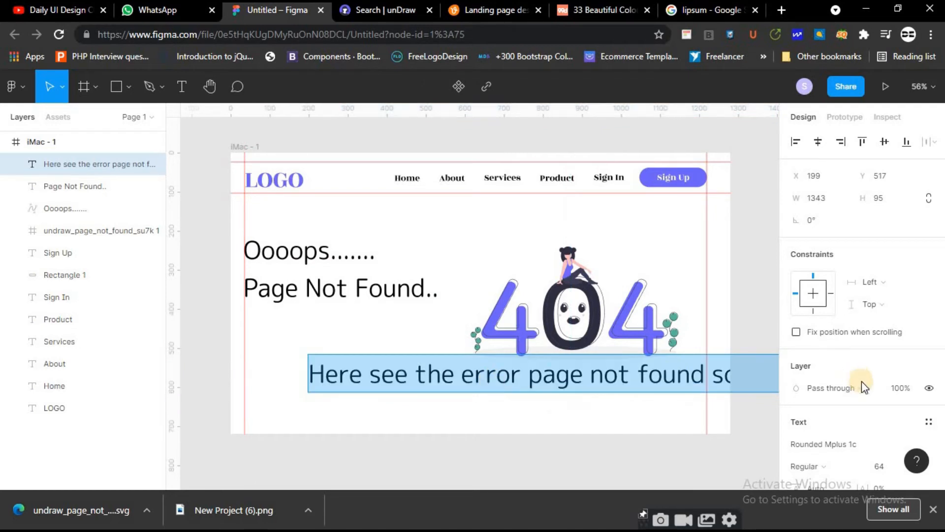
{"action": "scroll", "coordinate": [863, 413], "scroll_direction": "down", "scroll_amount": 5}
{"action": "left_click", "coordinate": [918, 207]}
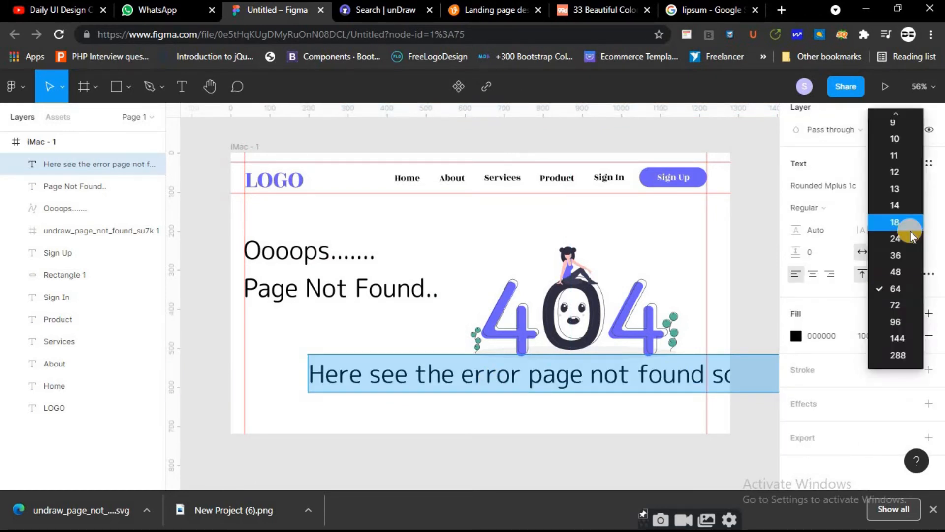
{"action": "left_click", "coordinate": [908, 229]}
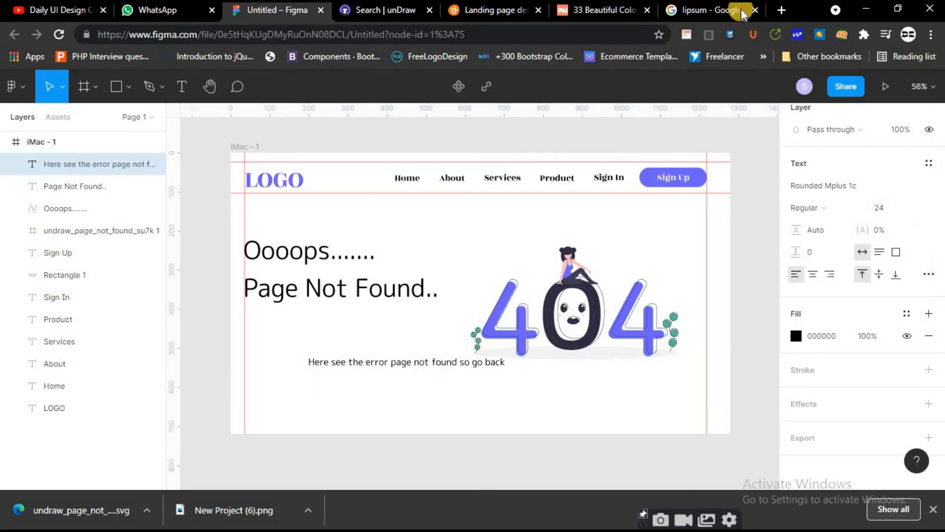
{"action": "key", "text": "ctrl+a"}
Open the Lorem Ipsum site from the lipsum Google results and copy the first sentence under "What is Lorem Ipsum?"
{"action": "left_click", "coordinate": [699, 10]}
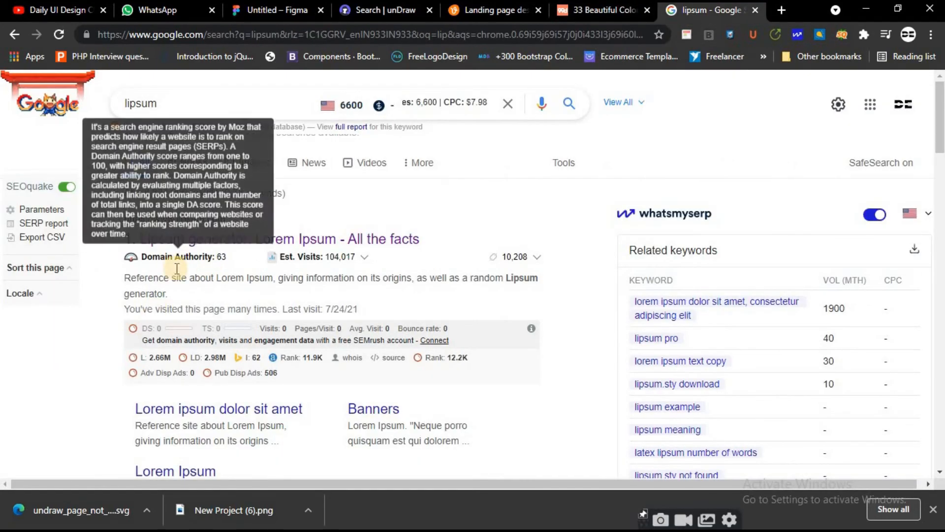
{"action": "left_click", "coordinate": [190, 239]}
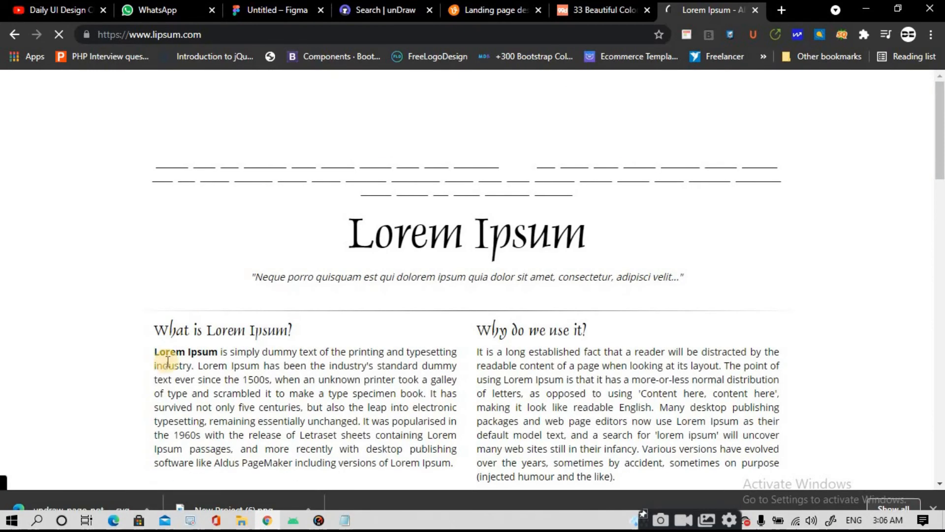
{"action": "left_click_drag", "start_coordinate": [213, 380], "coordinate": [198, 367]}
{"action": "key", "text": "ctrl+c"}
{"action": "left_click", "coordinate": [199, 365]}
{"action": "left_click", "coordinate": [171, 351]}
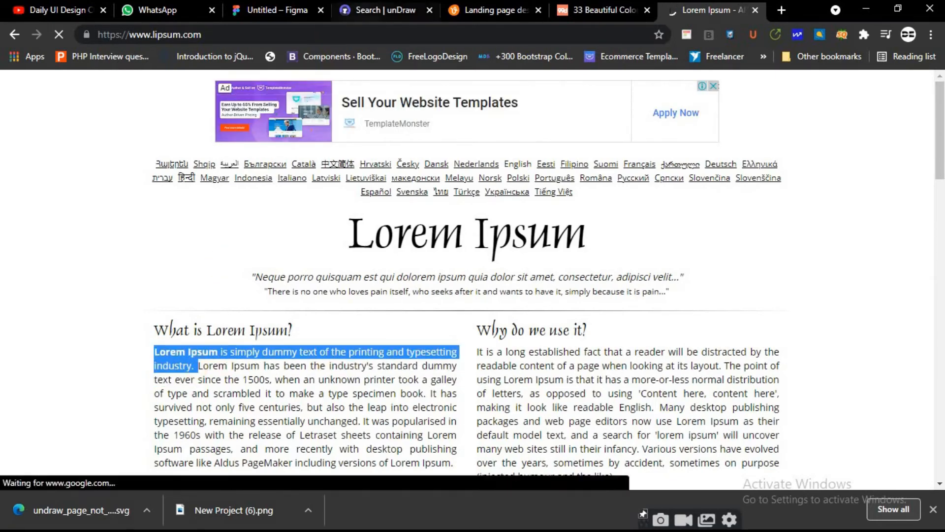
Switch back to Figma and replace the "Here see the error page" line with the copied Lorem Ipsum sentence, pasted twice
{"action": "left_click", "coordinate": [284, 11]}
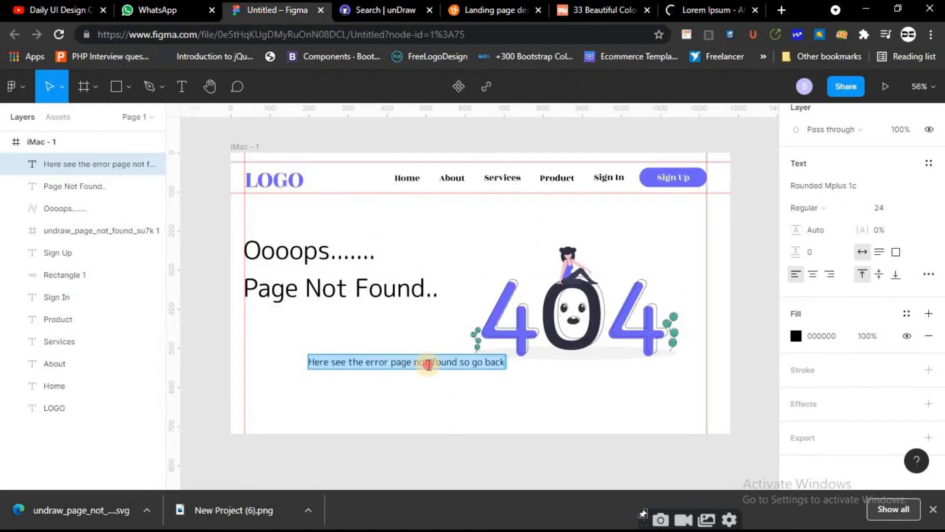
{"action": "left_click", "coordinate": [429, 365]}
{"action": "key", "text": "ctrl+a"}
{"action": "key", "text": "ctrl+v"}
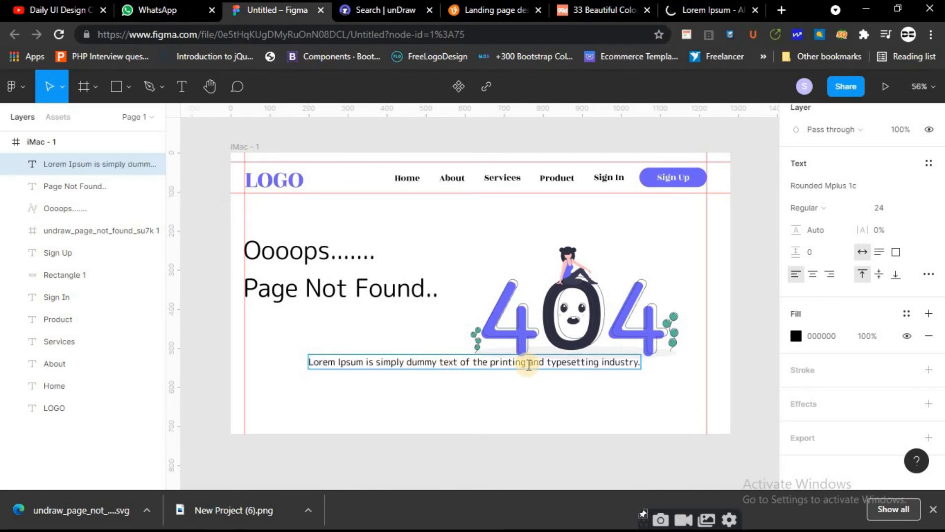
{"action": "key", "text": "ctrl+v"}
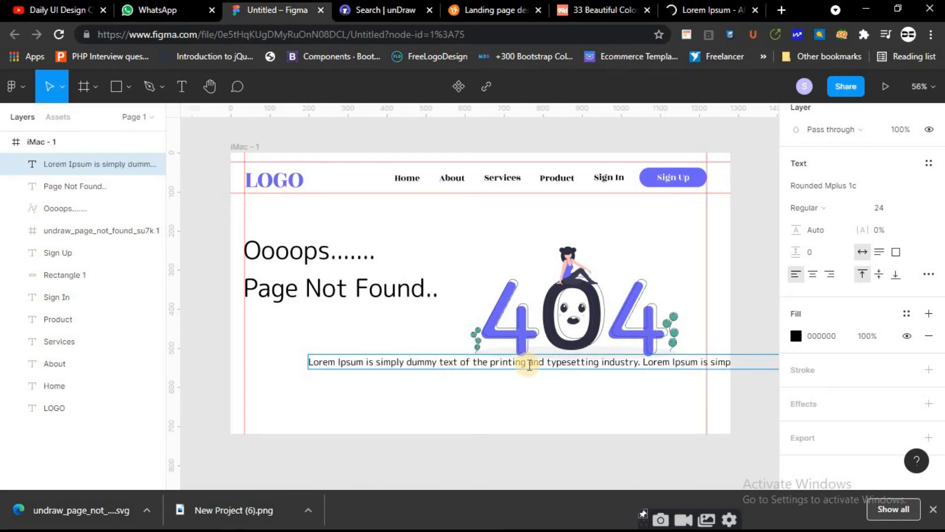
Break the Lorem Ipsum text after the first "industry." and move the block directly under "Page Not Found.." at the vertical guide
{"action": "left_click", "coordinate": [642, 363]}
{"action": "key", "text": "Return"}
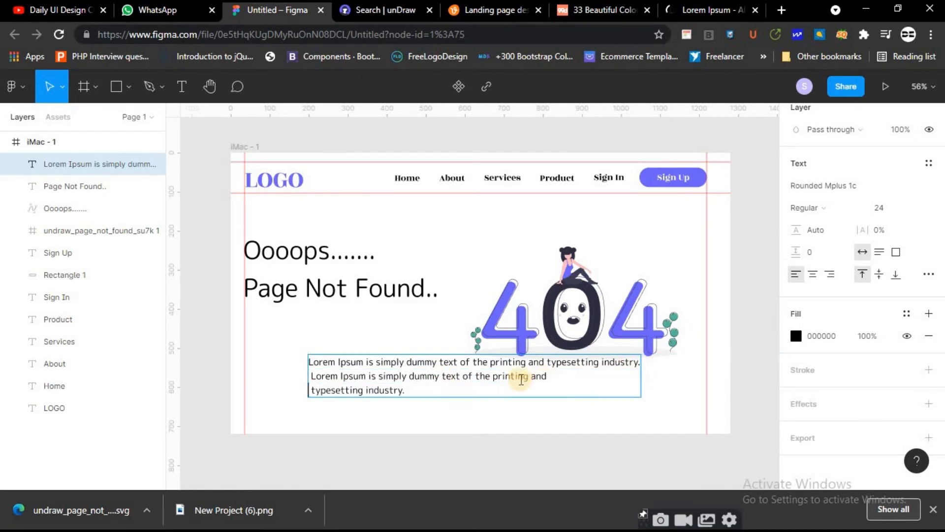
{"action": "key", "text": "Escape"}
{"action": "left_click_drag", "start_coordinate": [407, 352], "coordinate": [370, 319]}
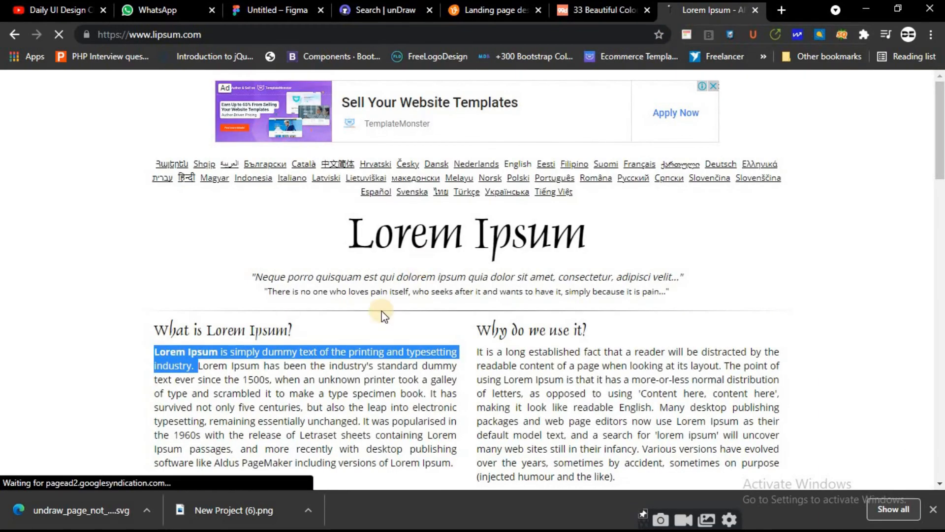
{"action": "left_click", "coordinate": [689, 11]}
{"action": "left_click", "coordinate": [166, 355]}
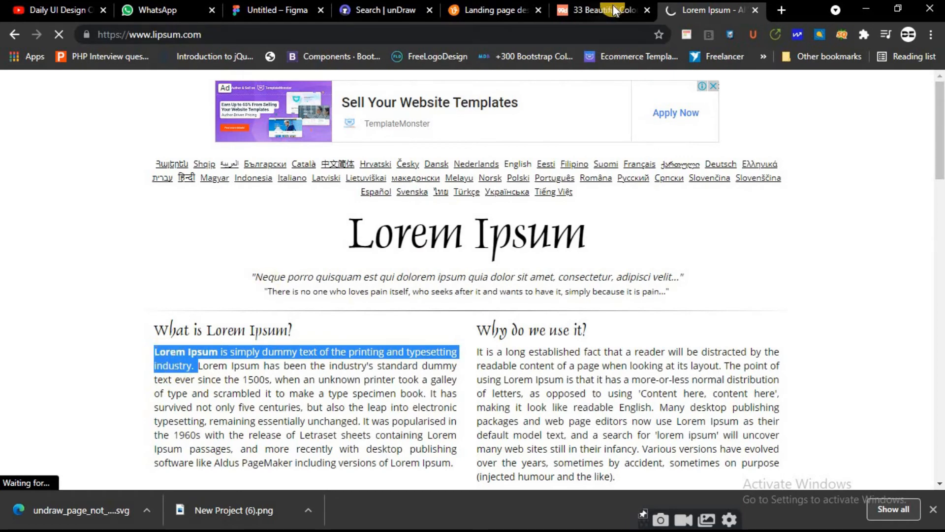
{"action": "left_click", "coordinate": [270, 11]}
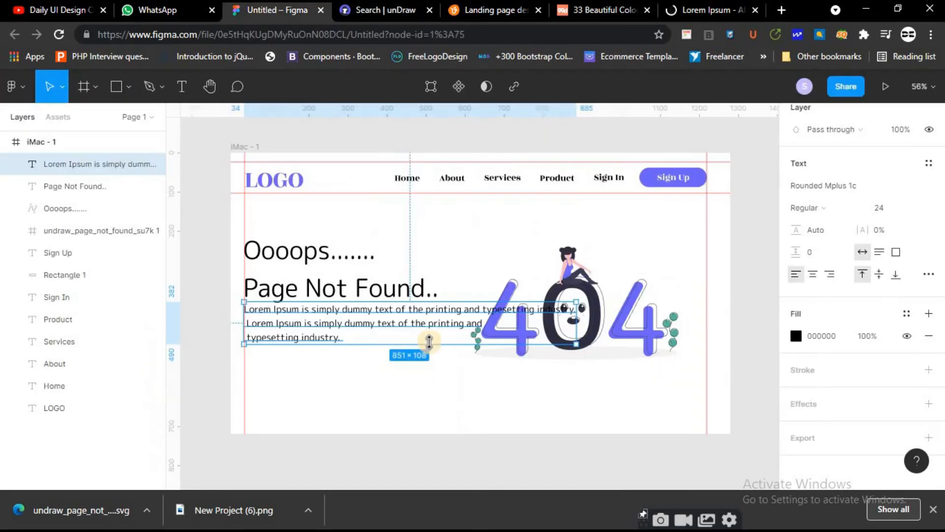
Break the first Lorem Ipsum sentence after "printing" so "and typesetting industry." starts a new line
{"action": "double_click", "coordinate": [404, 309]}
{"action": "left_click", "coordinate": [409, 309]}
{"action": "key", "text": "Return"}
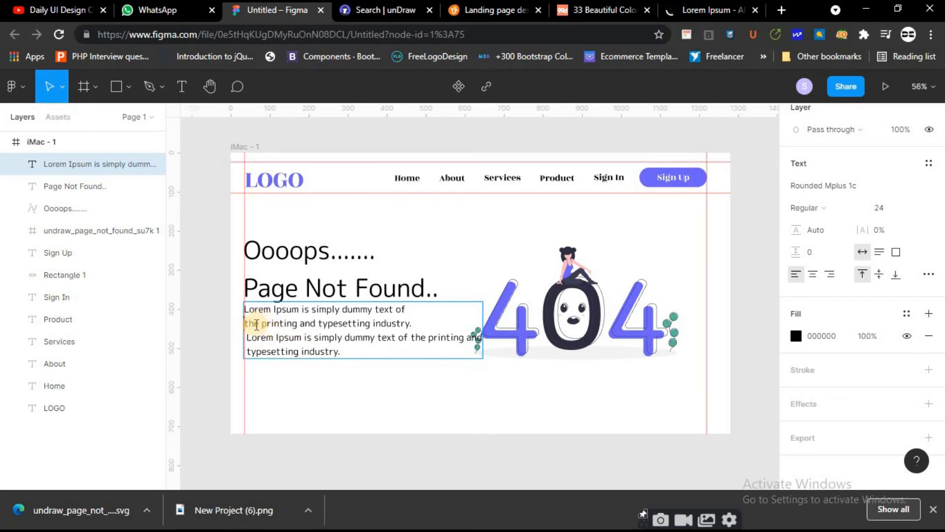
{"action": "key", "text": "BackSpace"}
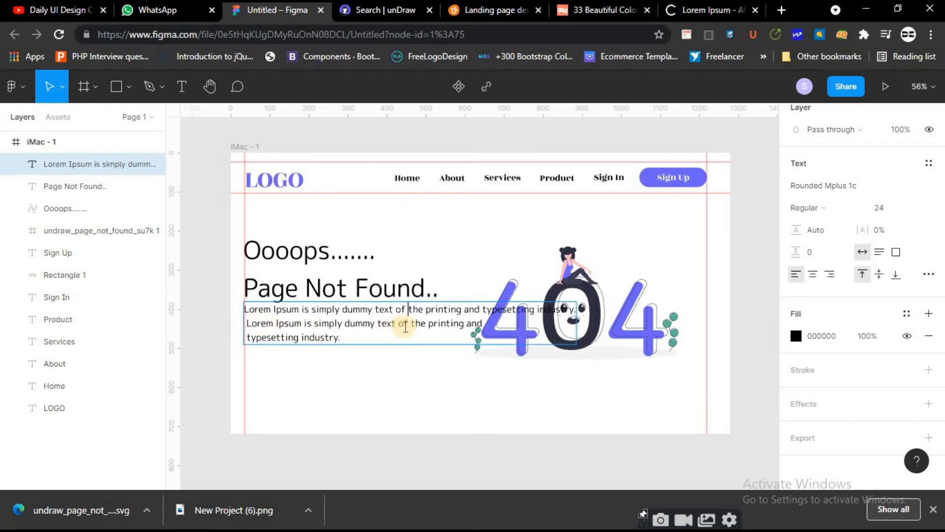
{"action": "left_click", "coordinate": [465, 309]}
{"action": "key", "text": "Return"}
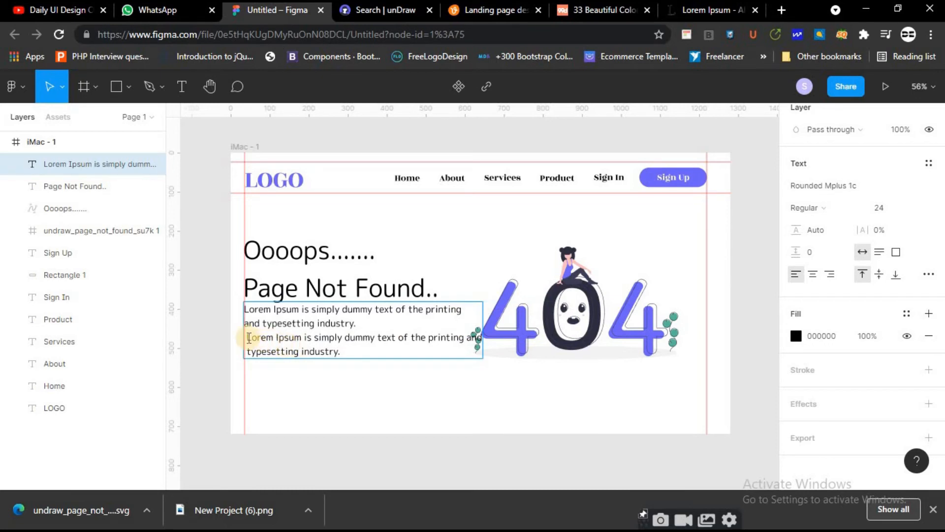
Join the second Lorem Ipsum sentence directly to "and typesetting industry." and break the line after its "Lorem Ipsum"
{"action": "key", "text": "Delete"}
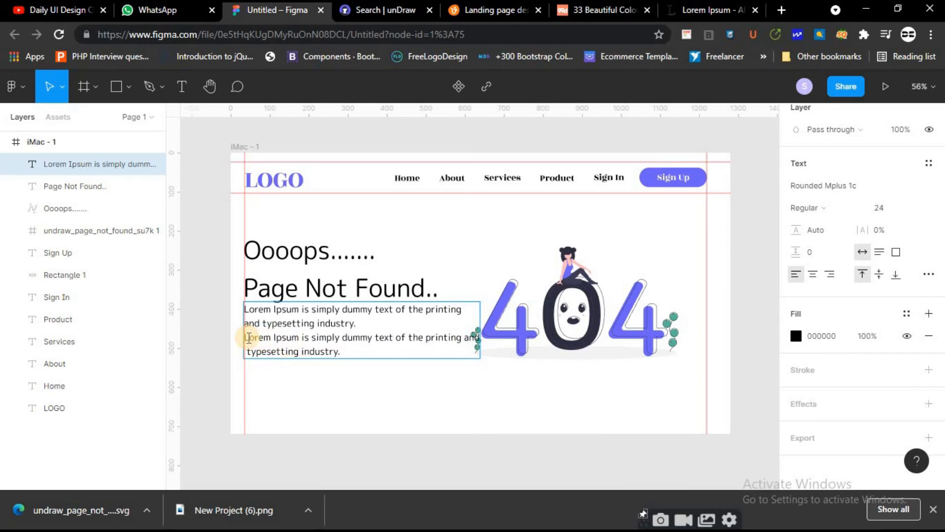
{"action": "key", "text": "BackSpace"}
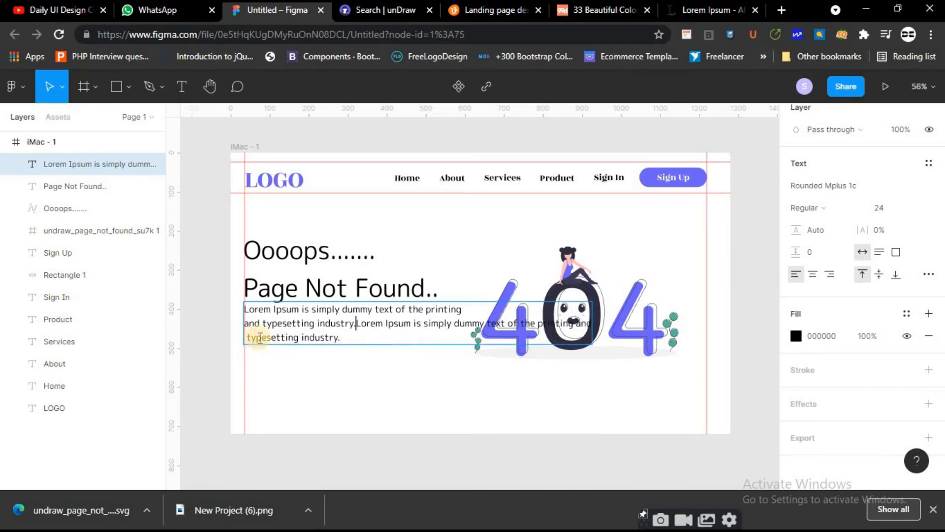
{"action": "left_click", "coordinate": [414, 323]}
{"action": "key", "text": "Return"}
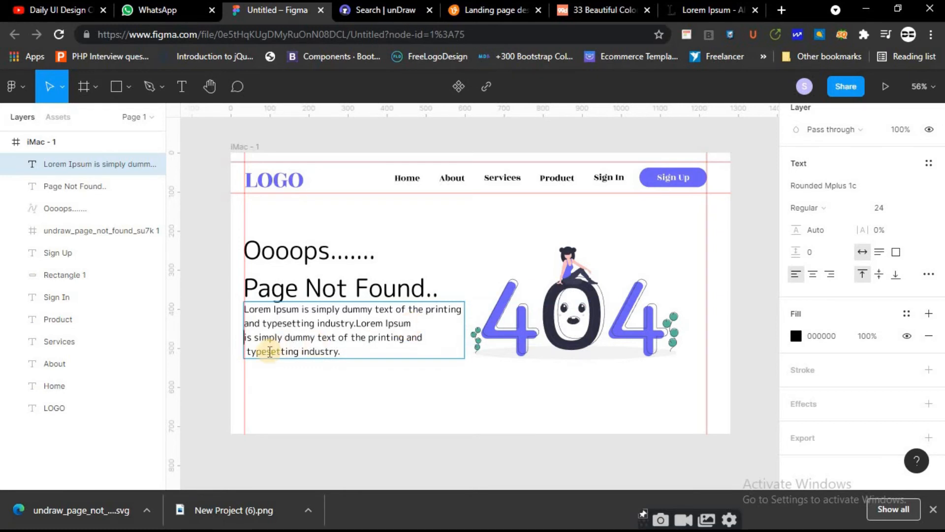
Delete the paragraph's remaining words after "is simply" and end it with a period
{"action": "left_click_drag", "start_coordinate": [286, 337], "coordinate": [346, 348]}
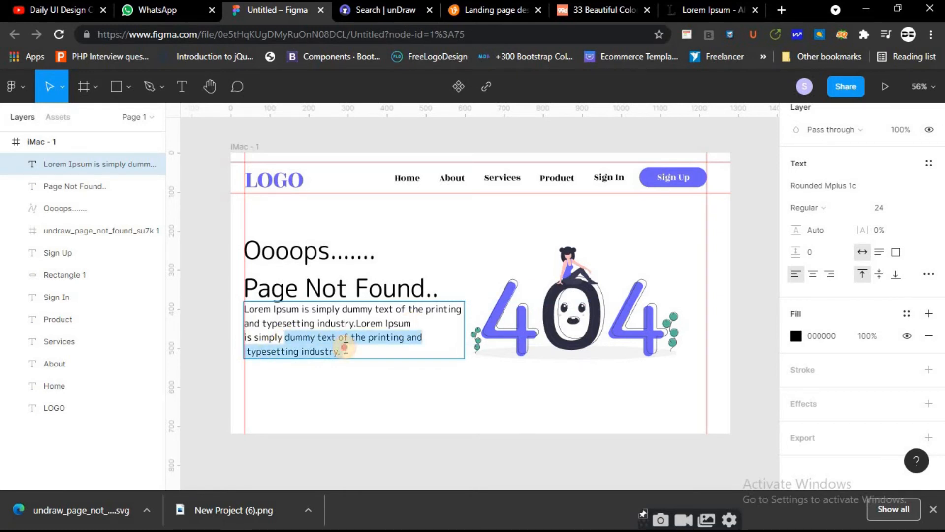
{"action": "key", "text": "BackSpace"}
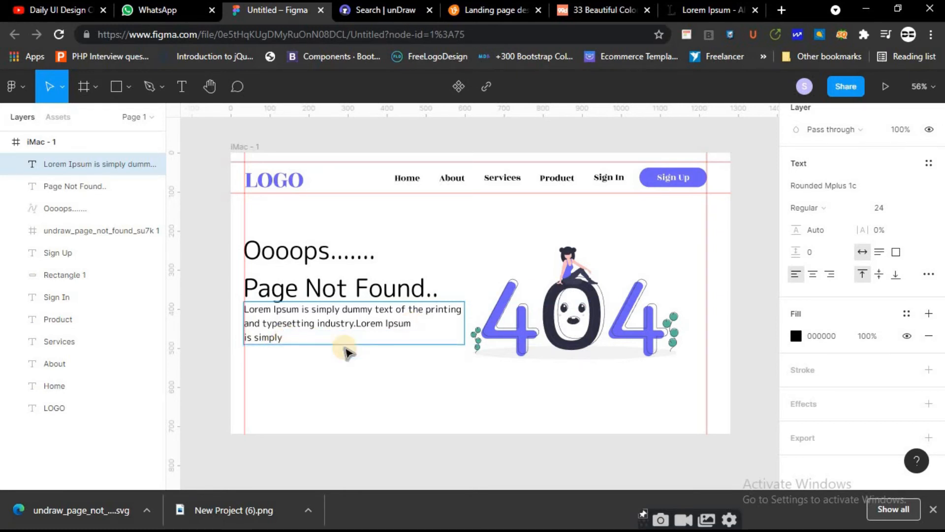
{"action": "type", "text": "."}
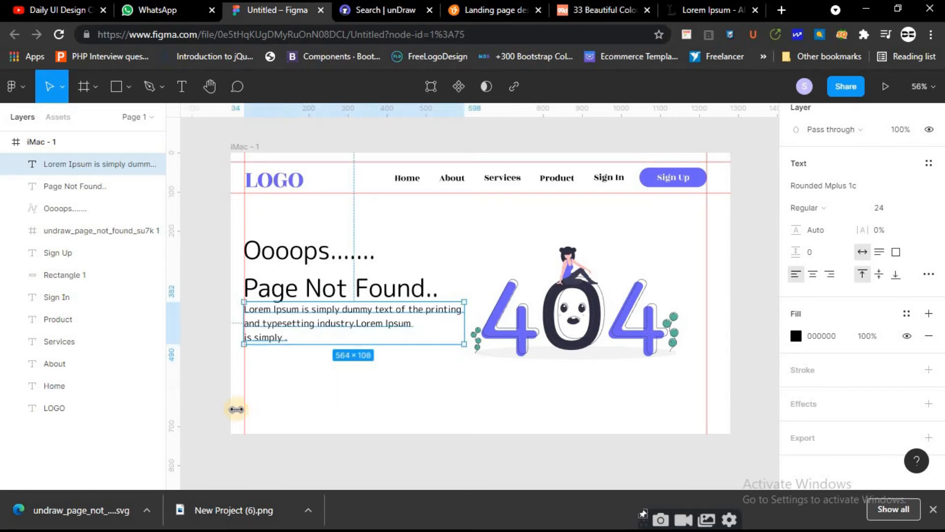
{"action": "left_click", "coordinate": [227, 398]}
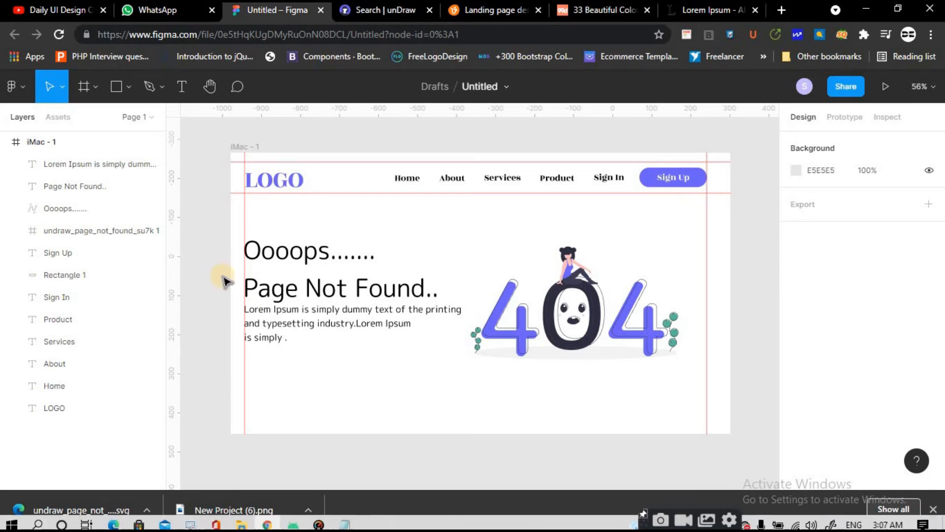
Draw a rectangle about 368 × 84 below the placeholder paragraph, starting at the vertical guide
{"action": "left_click", "coordinate": [127, 86]}
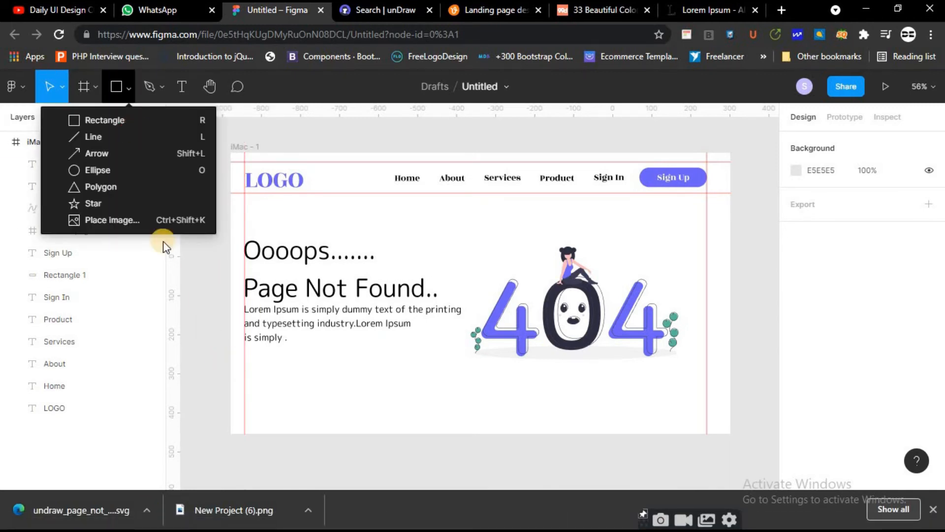
{"action": "left_click", "coordinate": [101, 118]}
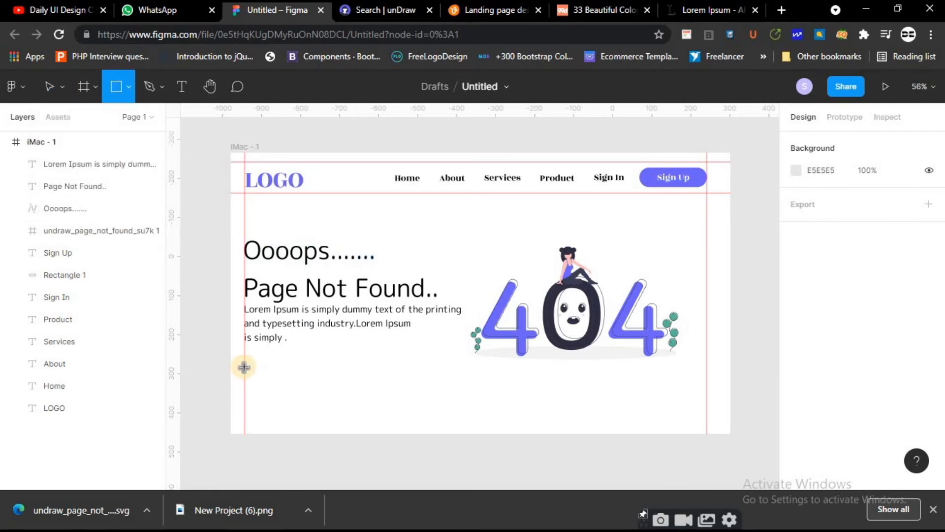
{"action": "mouse_move", "coordinate": [244, 367]}
{"action": "left_mouse_down"}
{"action": "mouse_move", "coordinate": [258, 389]}
{"action": "mouse_move", "coordinate": [388, 400]}
{"action": "left_mouse_up"}
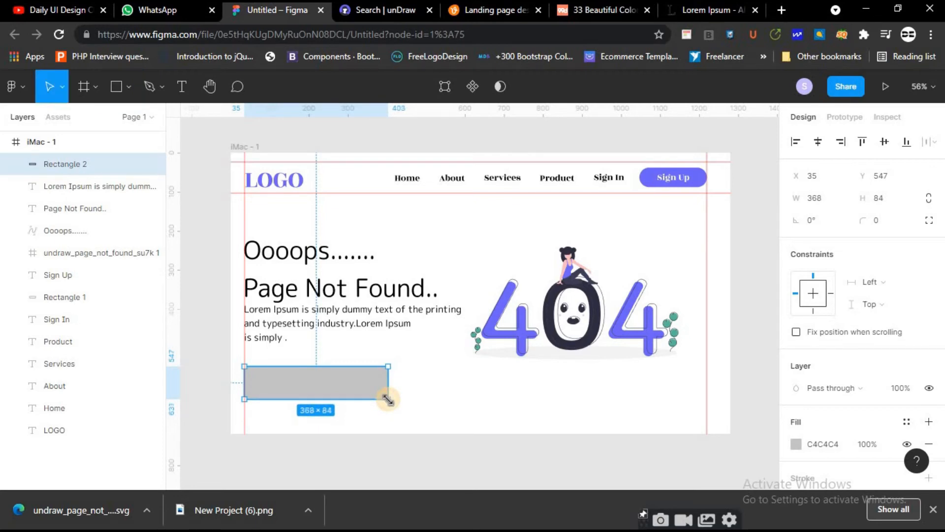
Round the new rectangle's corners fully to a radius of 42
{"action": "scroll", "coordinate": [309, 386], "scroll_direction": "up", "scroll_amount": 5}
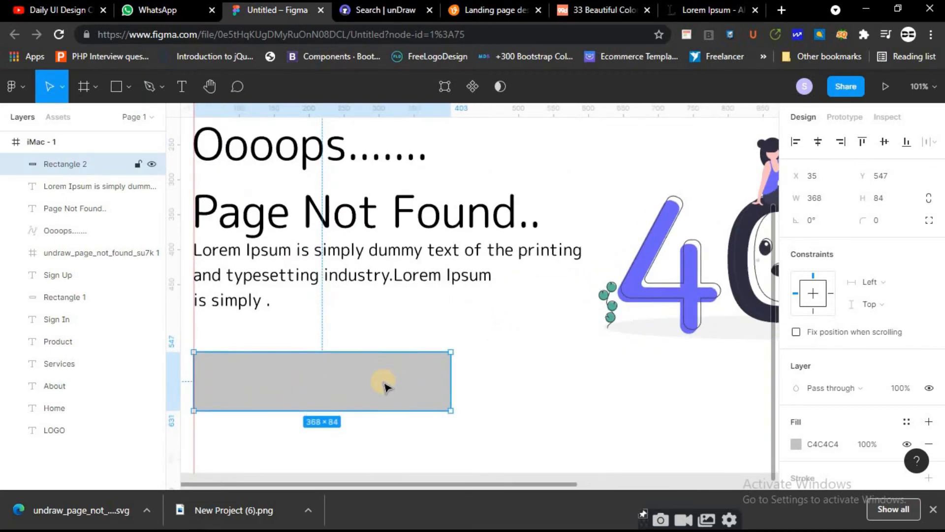
{"action": "scroll", "coordinate": [384, 387], "scroll_direction": "up", "scroll_amount": 4}
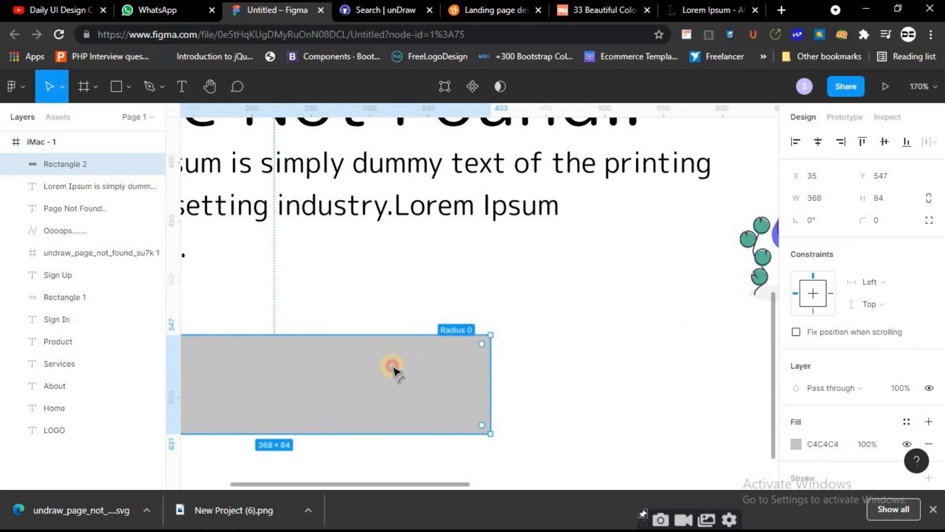
{"action": "left_click_drag", "start_coordinate": [393, 368], "coordinate": [364, 376]}
{"action": "scroll", "coordinate": [364, 379], "scroll_direction": "down", "scroll_amount": 5}
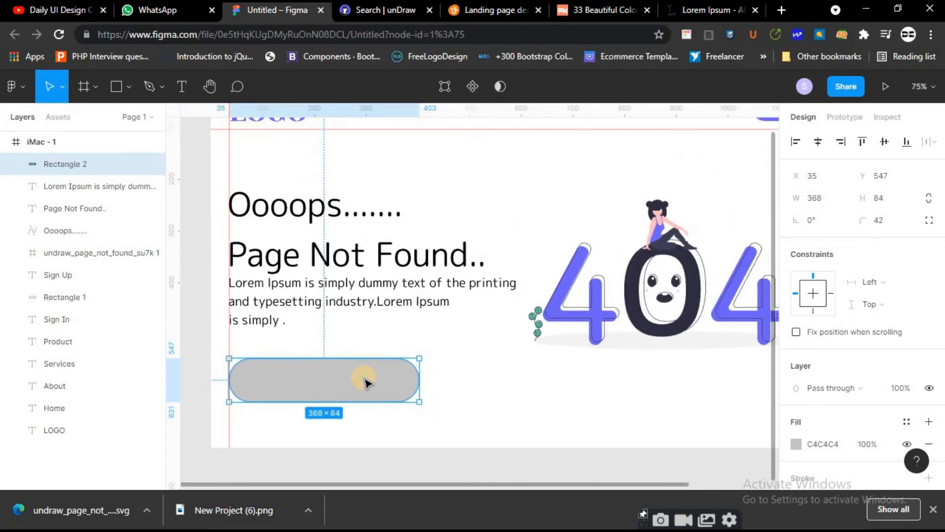
{"action": "scroll", "coordinate": [367, 383], "scroll_direction": "down", "scroll_amount": 1}
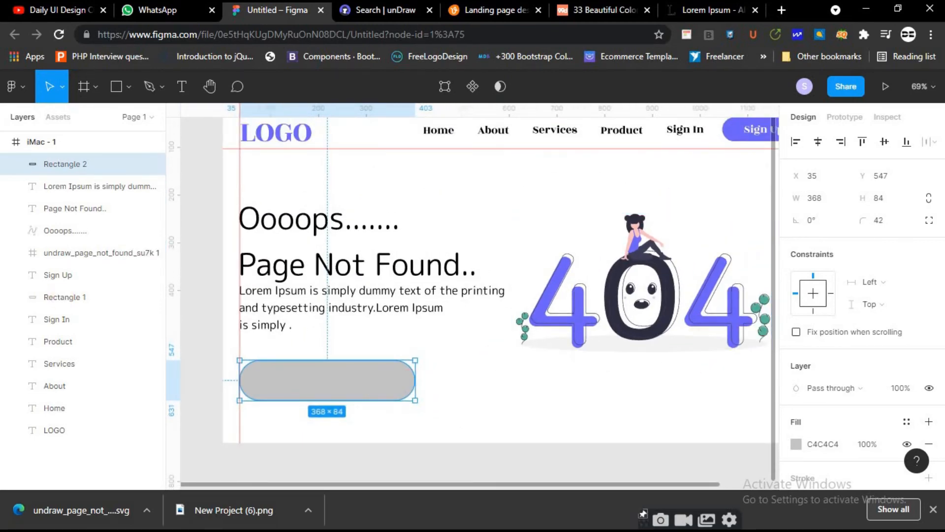
Fill the rounded rectangle with the dark document color 2F2E41
{"action": "right_click", "coordinate": [382, 380]}
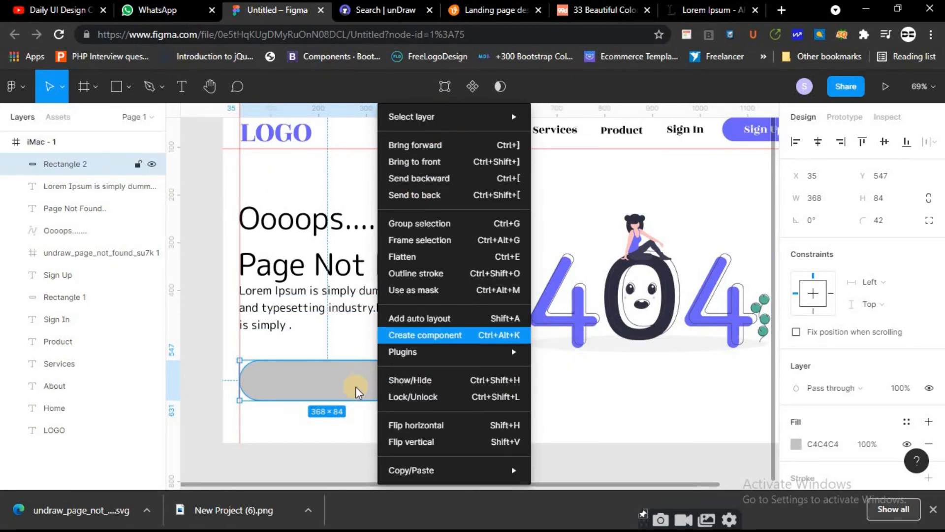
{"action": "left_click", "coordinate": [715, 335]}
{"action": "scroll", "coordinate": [730, 363], "scroll_direction": "up", "scroll_amount": 1}
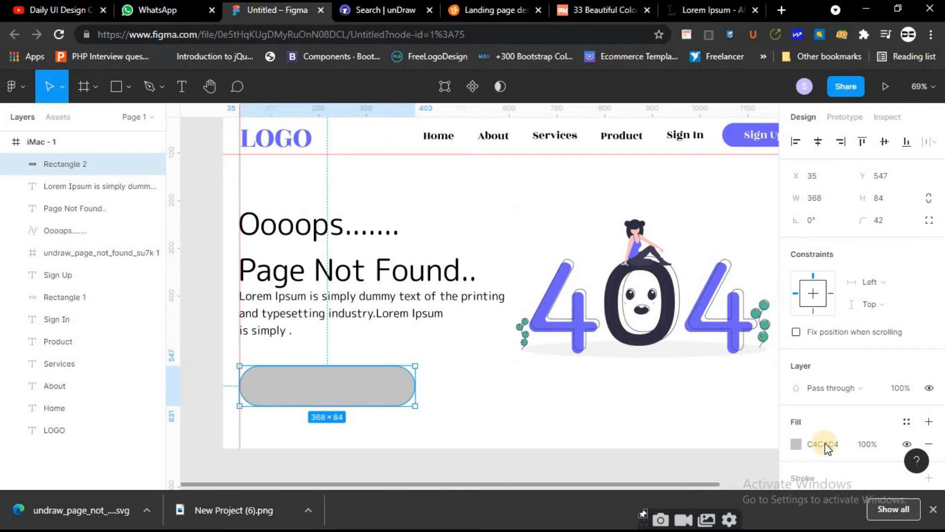
{"action": "left_click", "coordinate": [797, 444]}
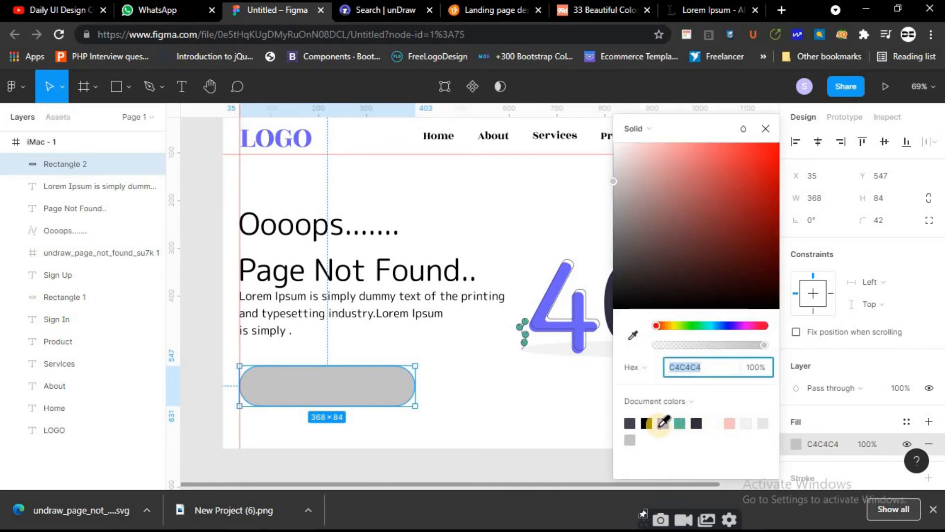
{"action": "left_click", "coordinate": [696, 423]}
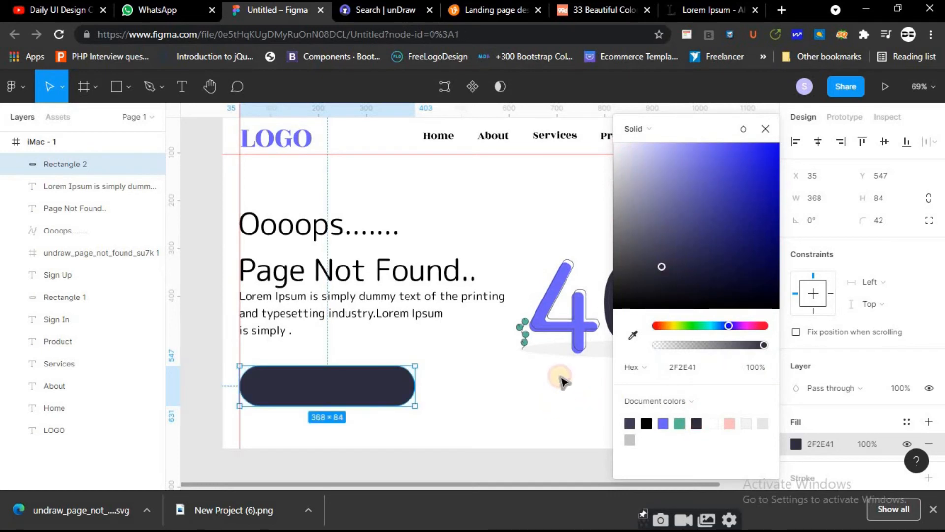
{"action": "left_click", "coordinate": [561, 380]}
Change the fill of the Sign Up button's rectangle to the black document color
{"action": "left_click", "coordinate": [744, 136]}
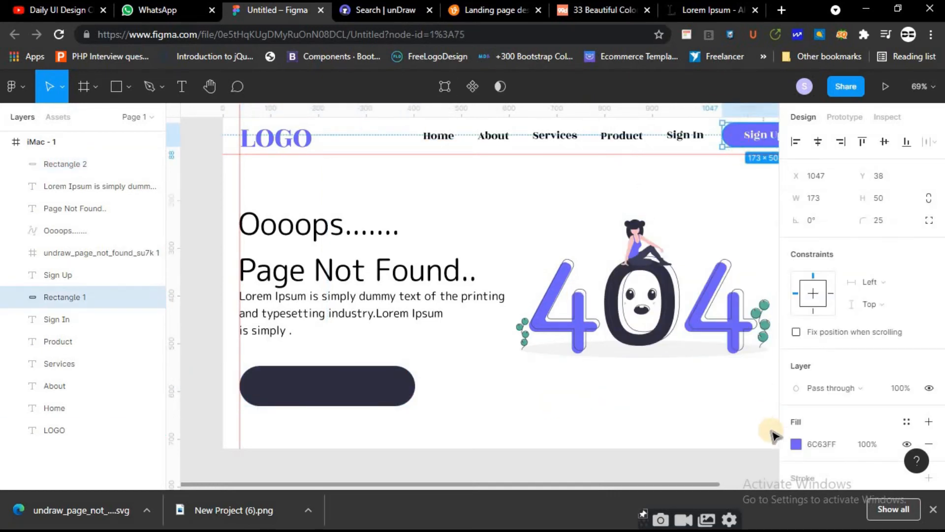
{"action": "left_click", "coordinate": [797, 445]}
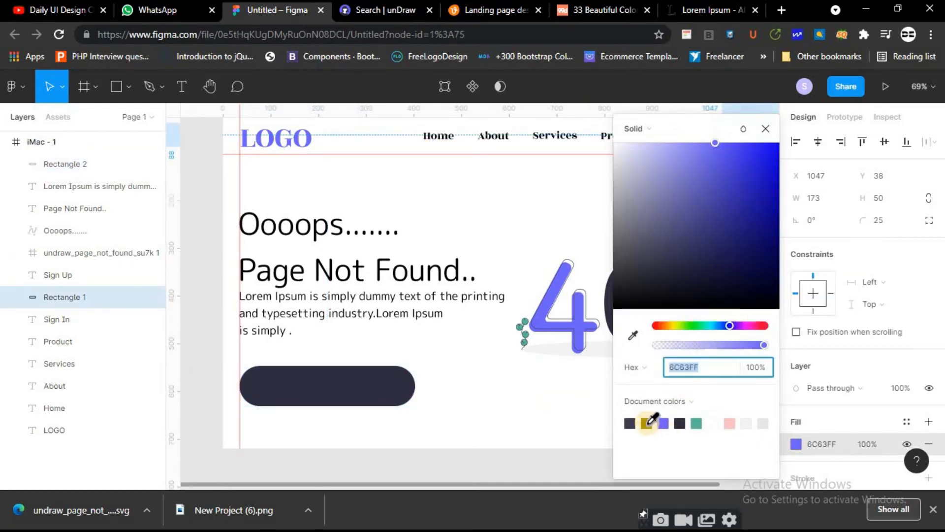
{"action": "left_click", "coordinate": [646, 423]}
{"action": "left_click", "coordinate": [576, 421]}
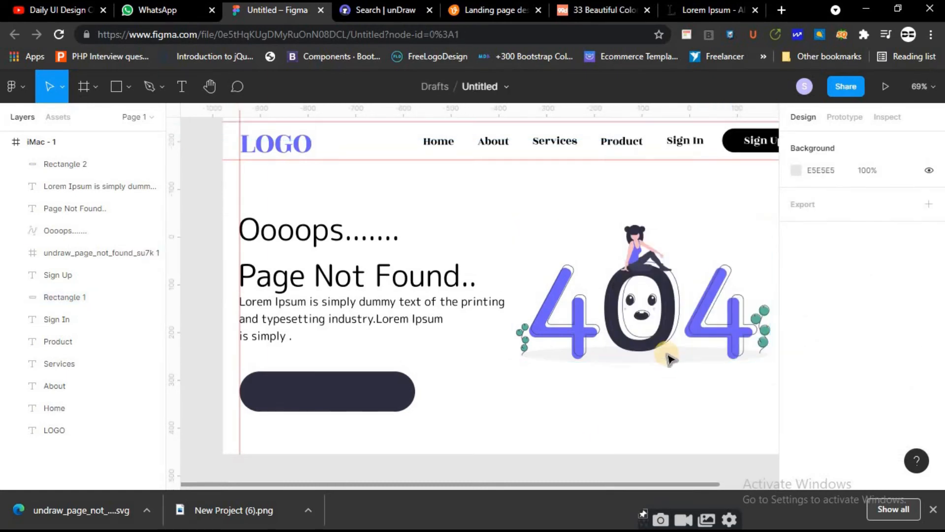
Remove the horizontal guide above the header and move the iMac - 1 frame to about X -1146, Y -304
{"action": "scroll", "coordinate": [667, 360], "scroll_direction": "up", "scroll_amount": 2}
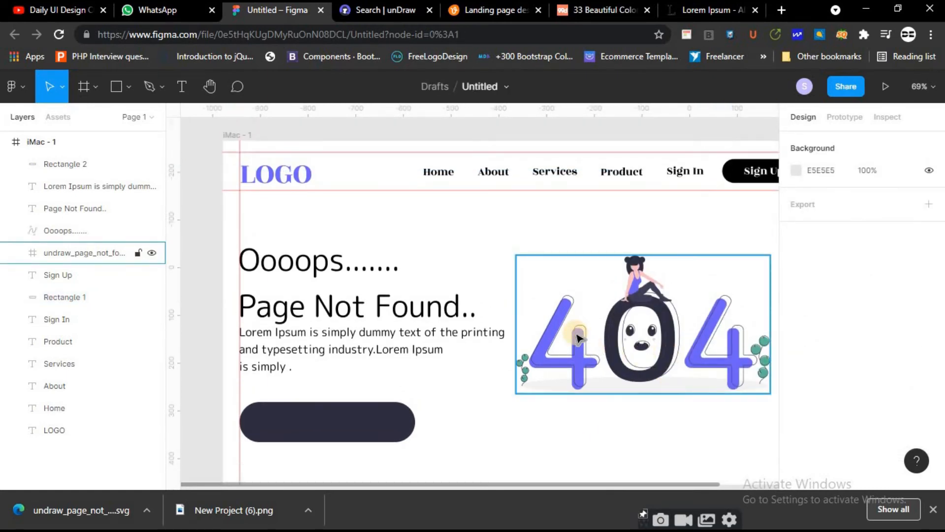
{"action": "scroll", "coordinate": [576, 332], "scroll_direction": "down", "scroll_amount": 2}
{"action": "scroll", "coordinate": [602, 205], "scroll_direction": "down", "scroll_amount": 1}
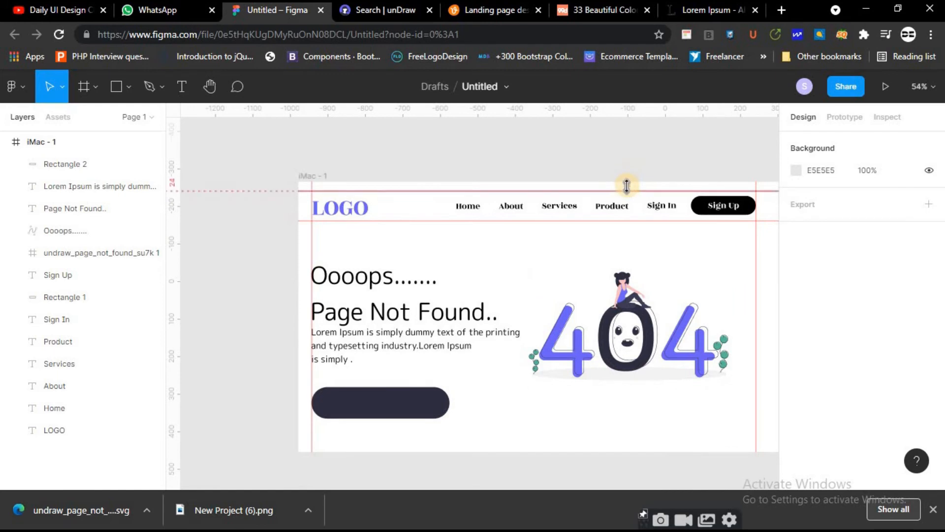
{"action": "left_click_drag", "start_coordinate": [627, 190], "coordinate": [611, 63]}
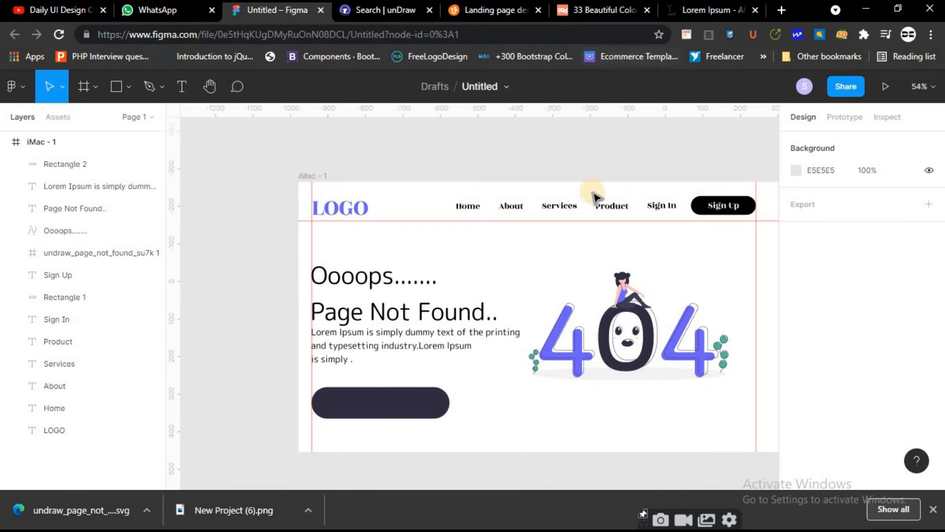
{"action": "left_click_drag", "start_coordinate": [591, 191], "coordinate": [524, 154]}
{"action": "left_click_drag", "start_coordinate": [305, 177], "coordinate": [245, 156]}
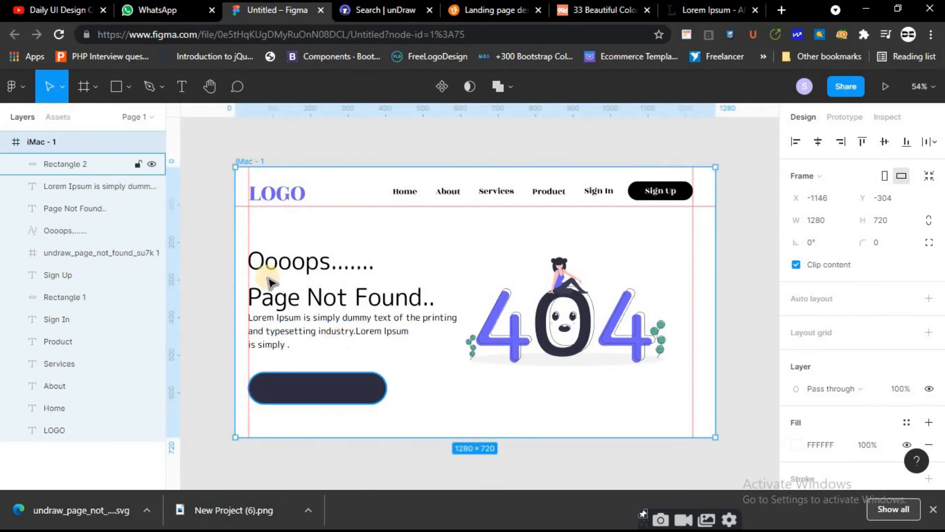
Change the LOGO text's fill to the dark document color 3F3D56
{"action": "left_click", "coordinate": [273, 201]}
{"action": "scroll", "coordinate": [837, 394], "scroll_direction": "down", "scroll_amount": 5}
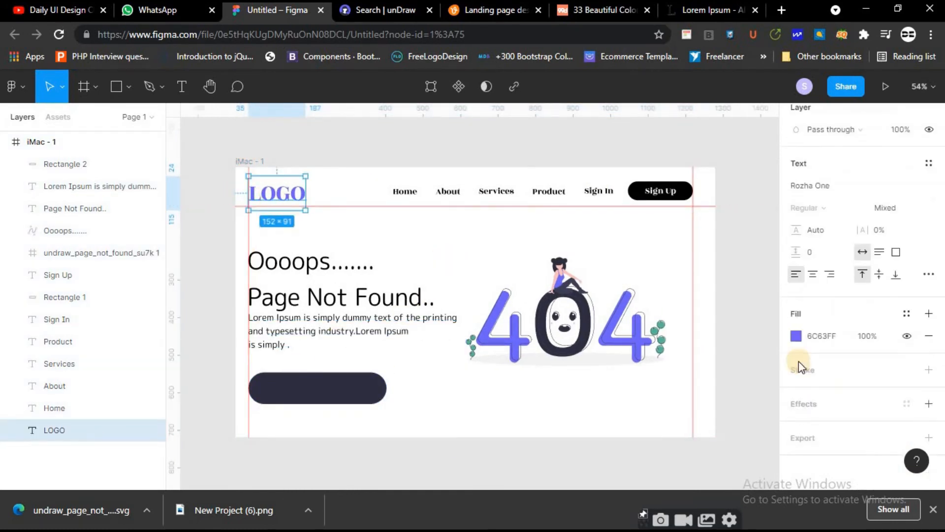
{"action": "left_click", "coordinate": [796, 337]}
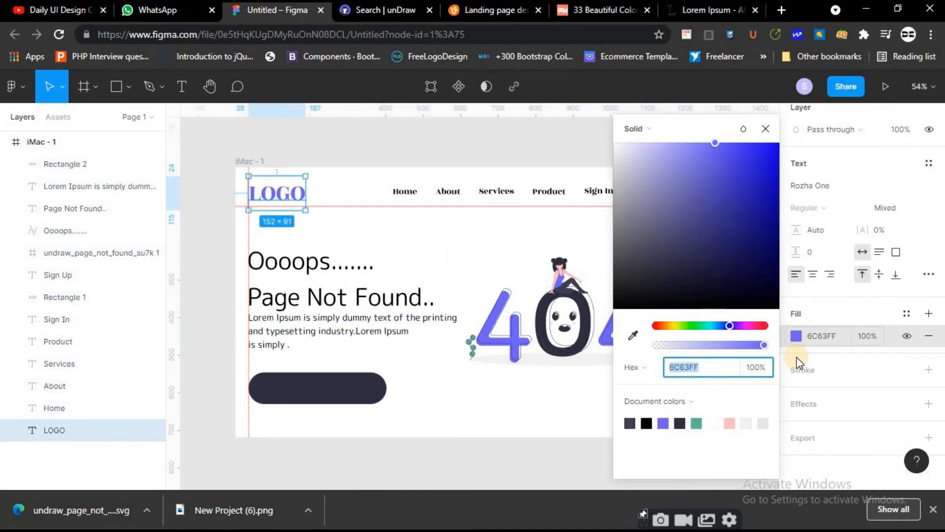
{"action": "left_click", "coordinate": [641, 426]}
{"action": "left_click", "coordinate": [631, 424]}
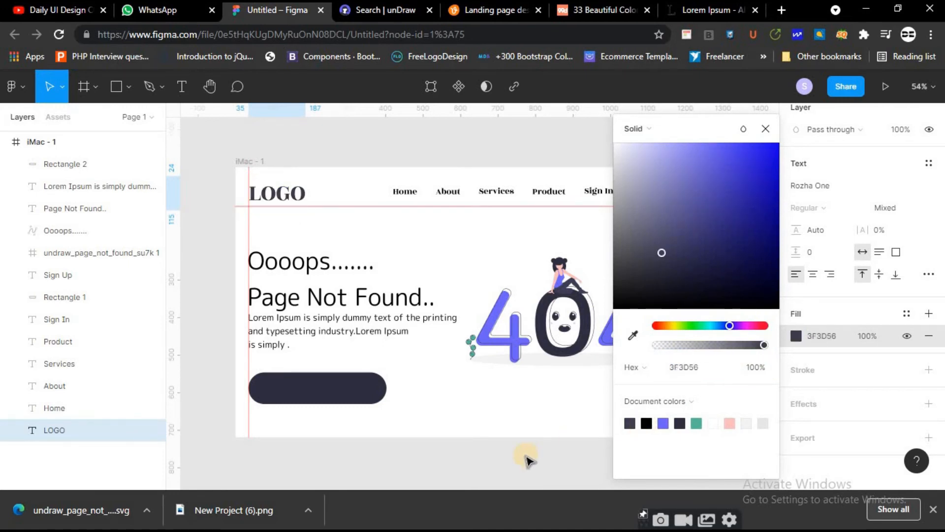
Change the fill of the Sign Up button's rectangle to the dark document color 3F3D56
{"action": "left_click", "coordinate": [575, 366]}
{"action": "left_click", "coordinate": [663, 197]}
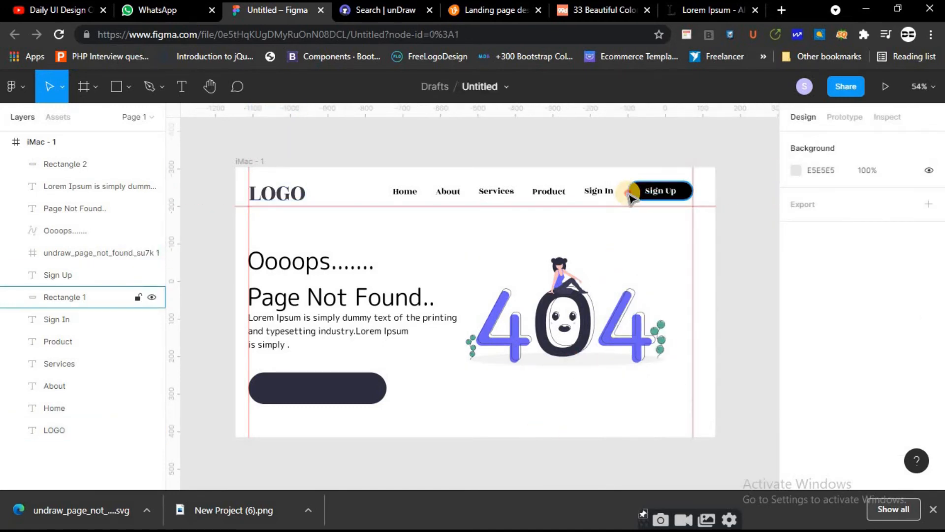
{"action": "left_click", "coordinate": [796, 444]}
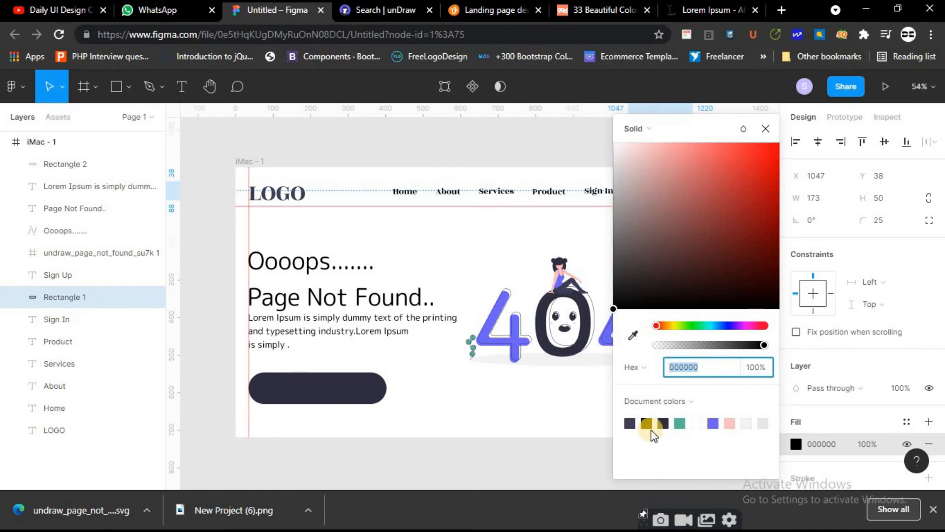
{"action": "left_click", "coordinate": [630, 423]}
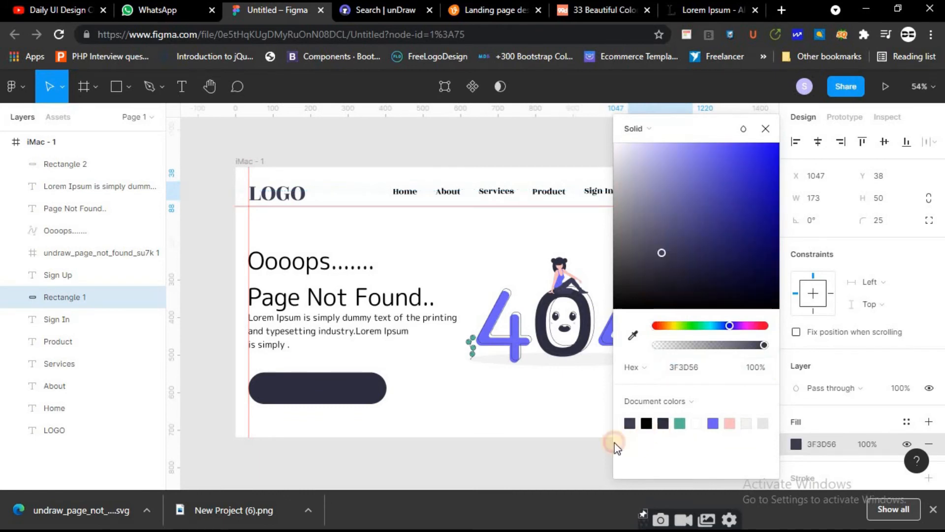
{"action": "left_click", "coordinate": [586, 464]}
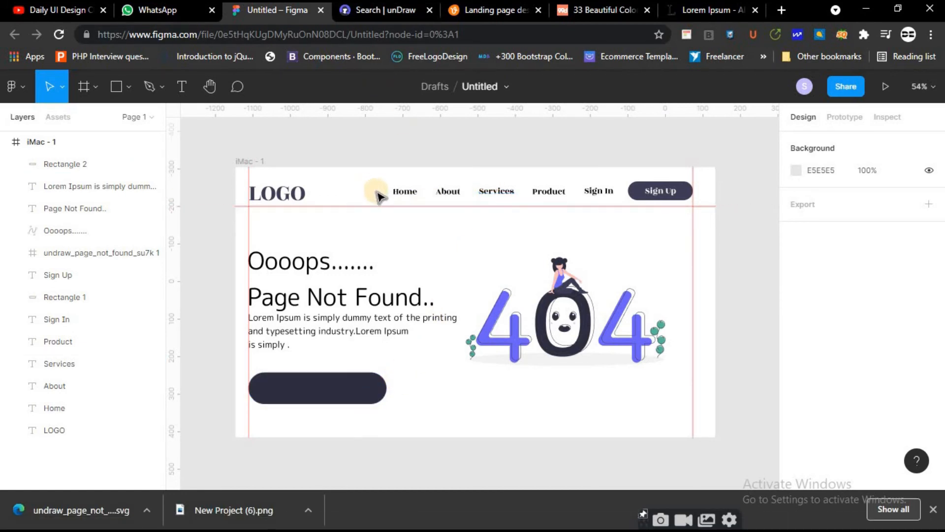
Change the font of the Home navigation text to Rosarivo
{"action": "left_click", "coordinate": [403, 192]}
{"action": "scroll", "coordinate": [841, 360], "scroll_direction": "down", "scroll_amount": 5}
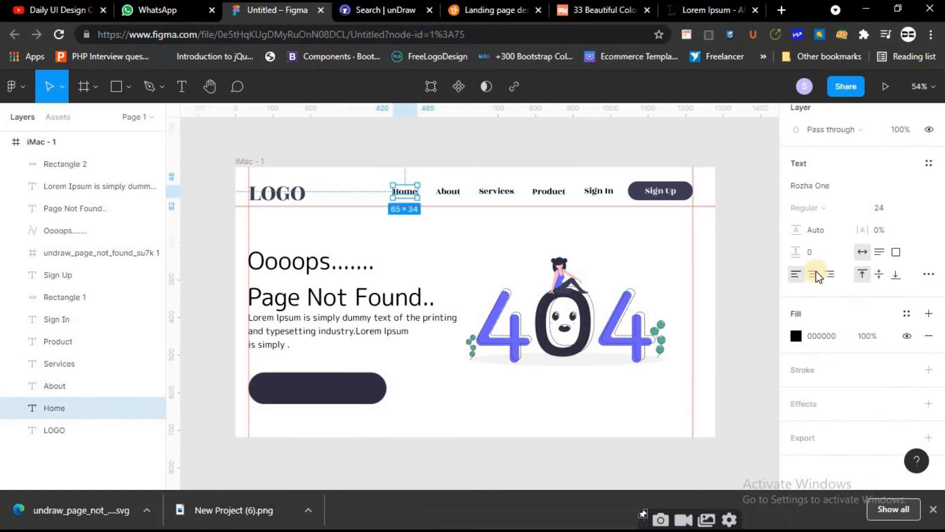
{"action": "left_click", "coordinate": [812, 186]}
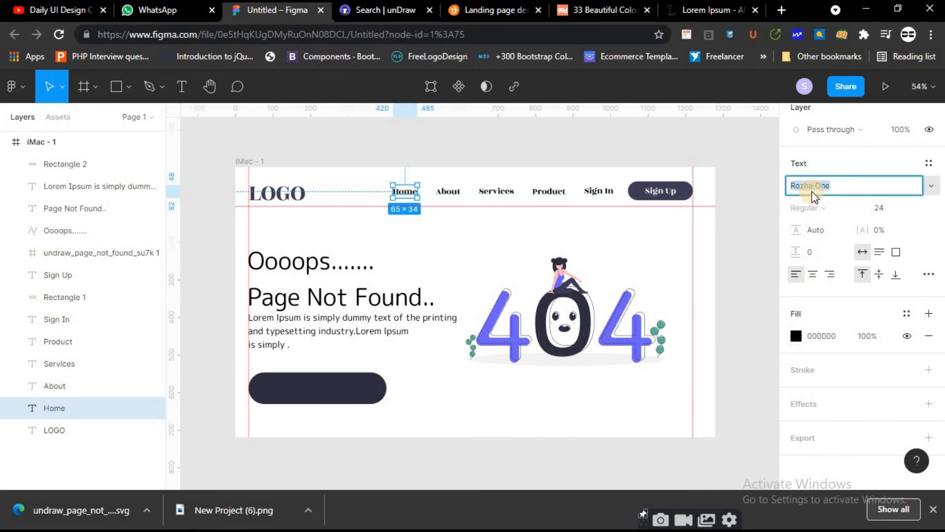
{"action": "key", "text": "Up"}
{"action": "key", "text": "Up"}
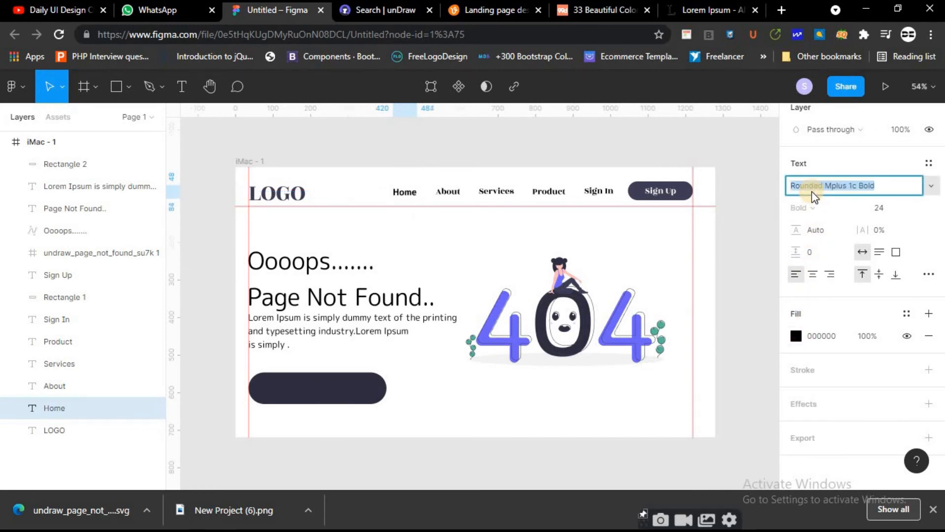
{"action": "key", "text": "Up"}
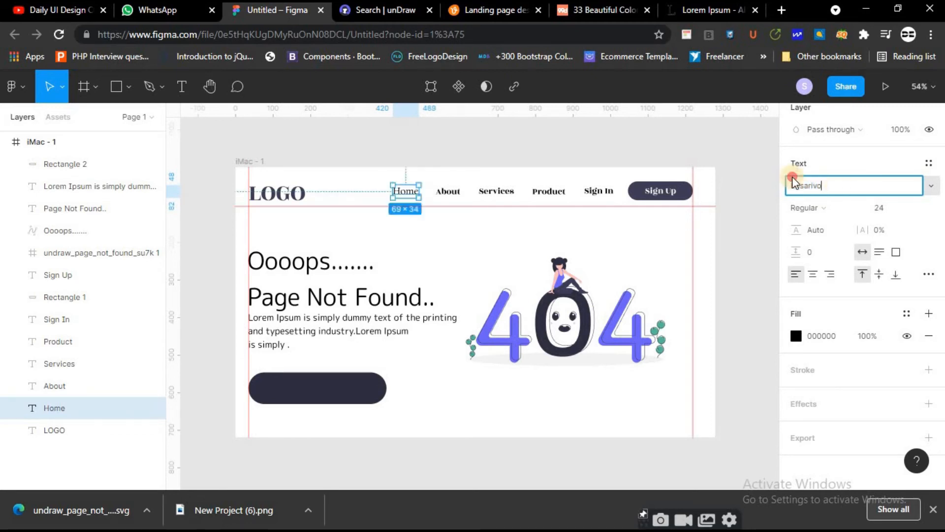
Set the font of the About and Services navigation texts to Rosarivo
{"action": "left_click", "coordinate": [448, 191]}
{"action": "left_click", "coordinate": [840, 191]}
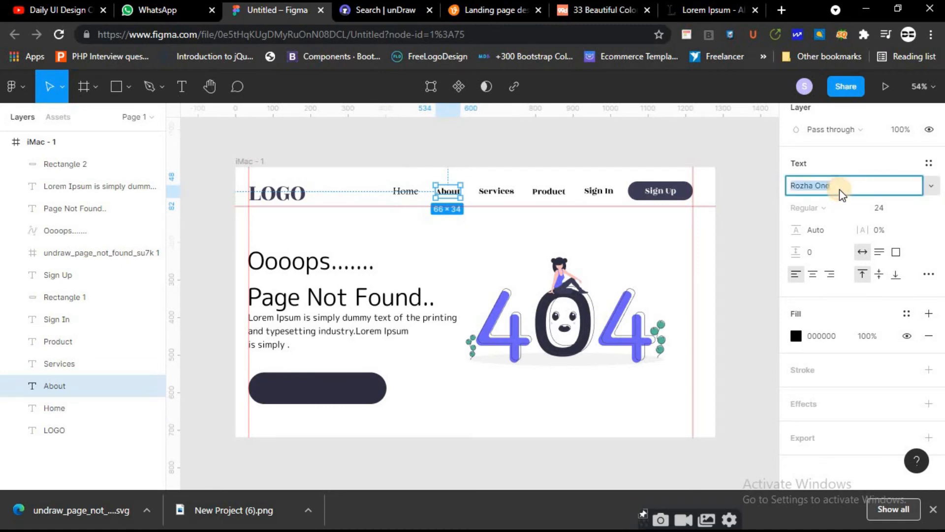
{"action": "type", "text": "Rosarivo"}
{"action": "key", "text": "Return"}
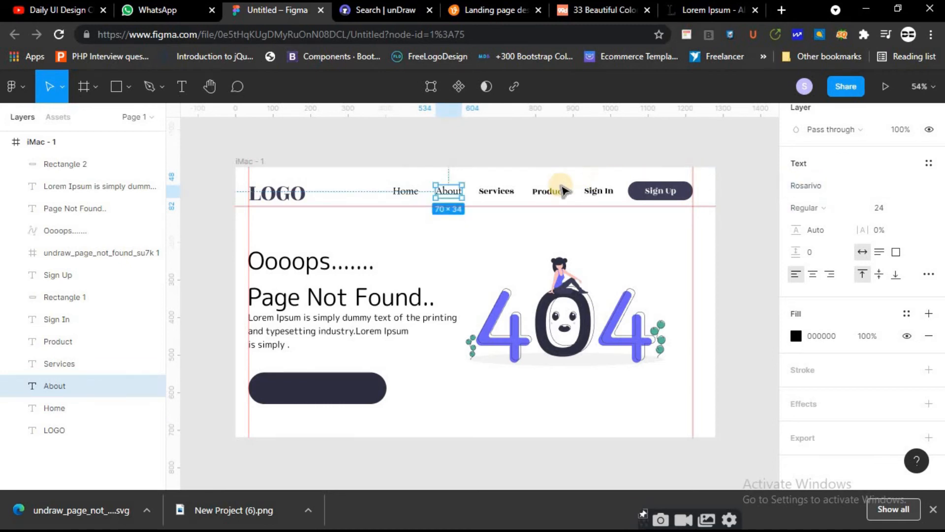
{"action": "left_click", "coordinate": [485, 191]}
{"action": "left_click", "coordinate": [837, 186]}
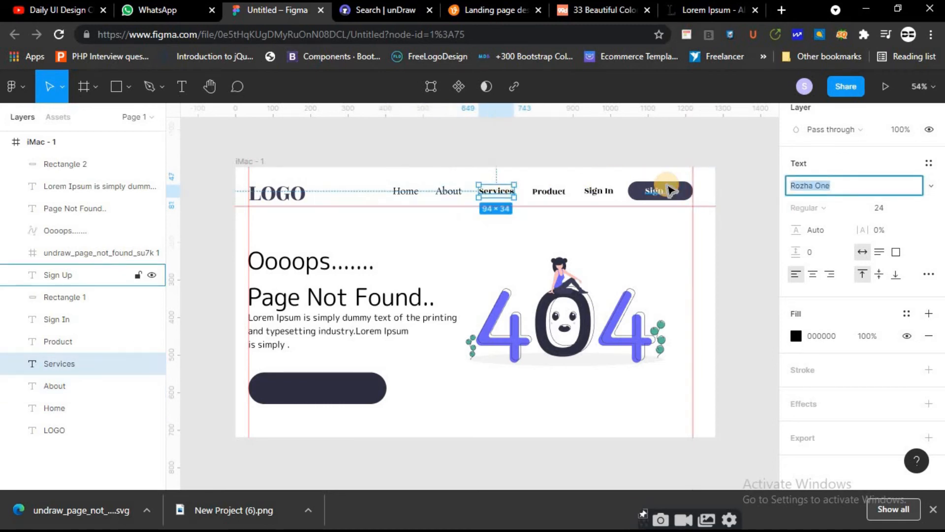
{"action": "key", "text": "Return"}
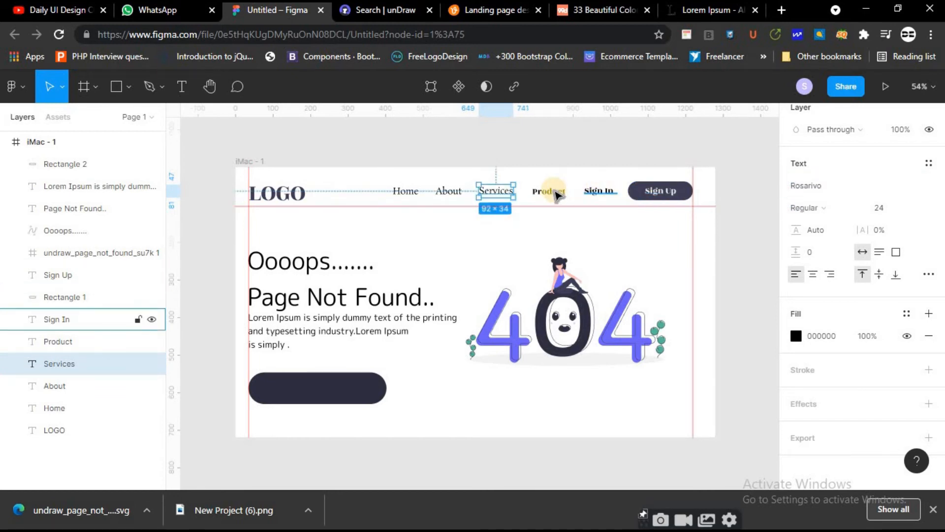
Set the font of the Product and Sign In navigation texts to Rosarivo
{"action": "left_click", "coordinate": [548, 191]}
{"action": "left_click", "coordinate": [843, 185]}
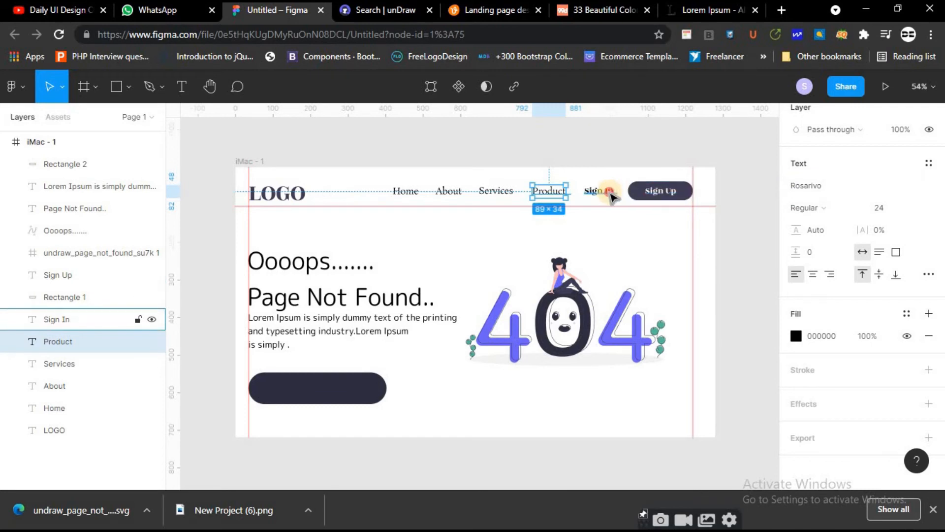
{"action": "left_click", "coordinate": [603, 190]}
{"action": "left_click", "coordinate": [854, 186]}
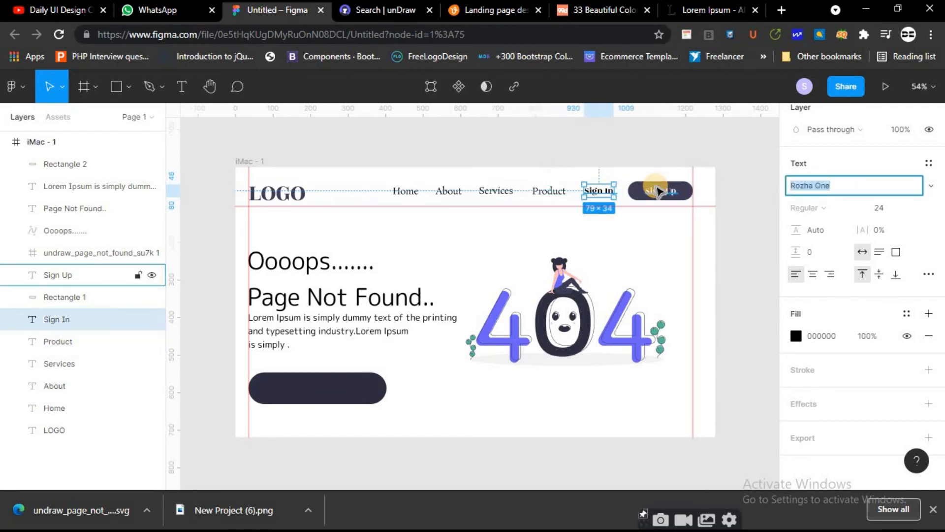
{"action": "key", "text": "Return"}
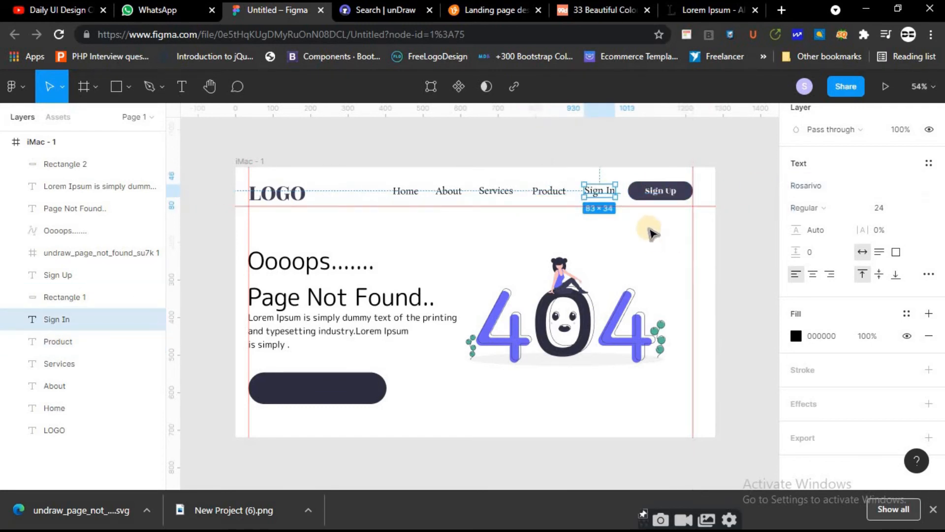
{"action": "left_click", "coordinate": [652, 245]}
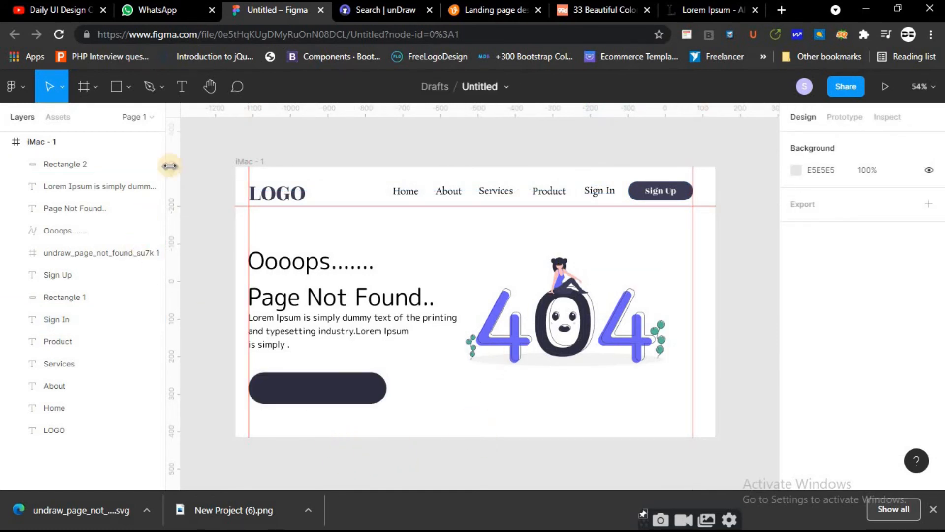
Add the text "Go Back.." and place it on the dark rounded button below the placeholder paragraph
{"action": "left_click", "coordinate": [185, 89]}
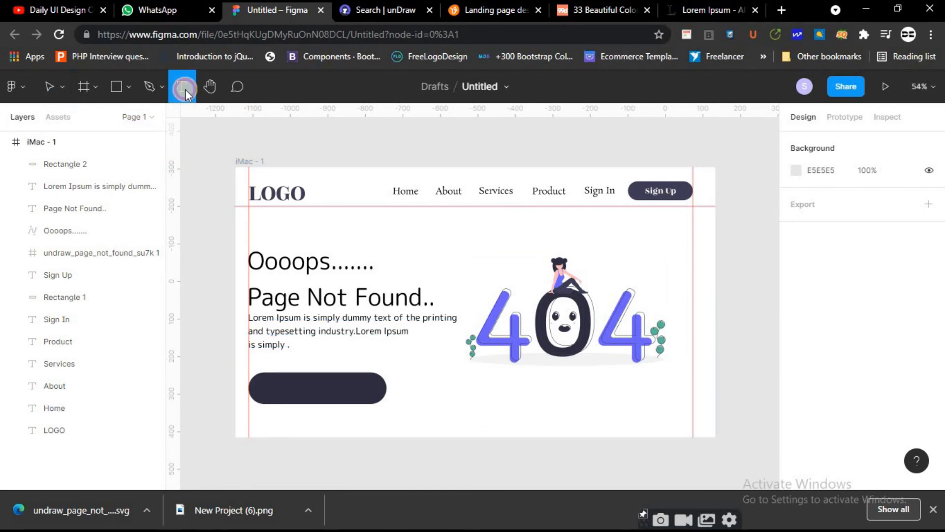
{"action": "left_click", "coordinate": [433, 398]}
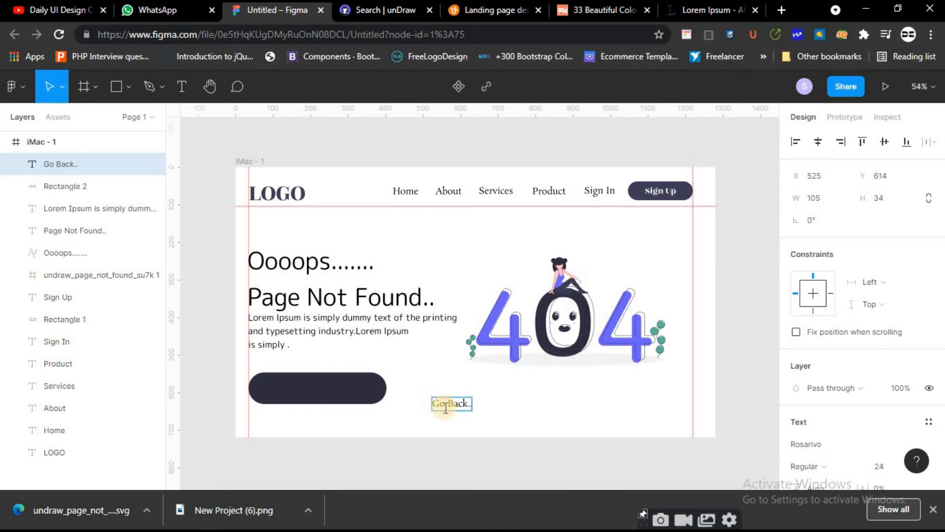
{"action": "key", "text": "Escape"}
{"action": "left_click_drag", "start_coordinate": [457, 408], "coordinate": [316, 394]}
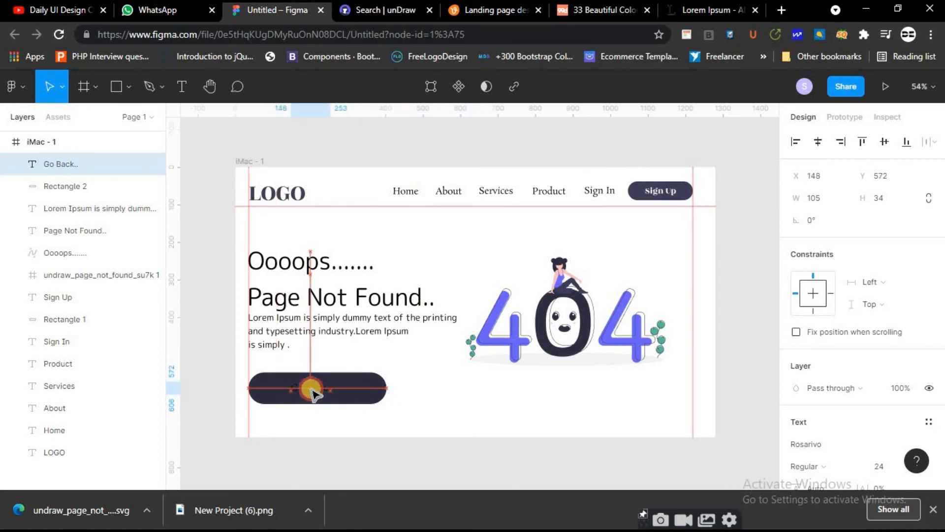
Change the fill of the "Go Back.." text to the near-white color FFFEFE
{"action": "scroll", "coordinate": [802, 386], "scroll_direction": "down", "scroll_amount": 5}
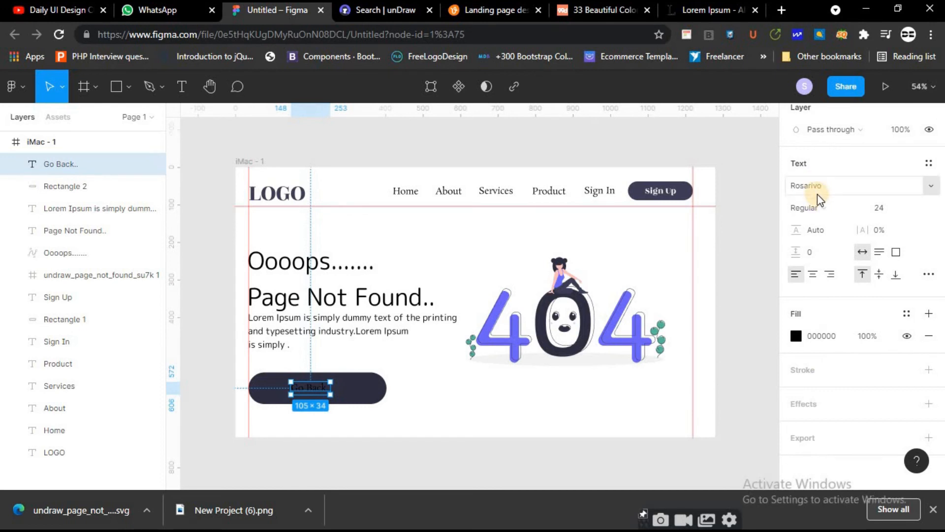
{"action": "left_click", "coordinate": [796, 336]}
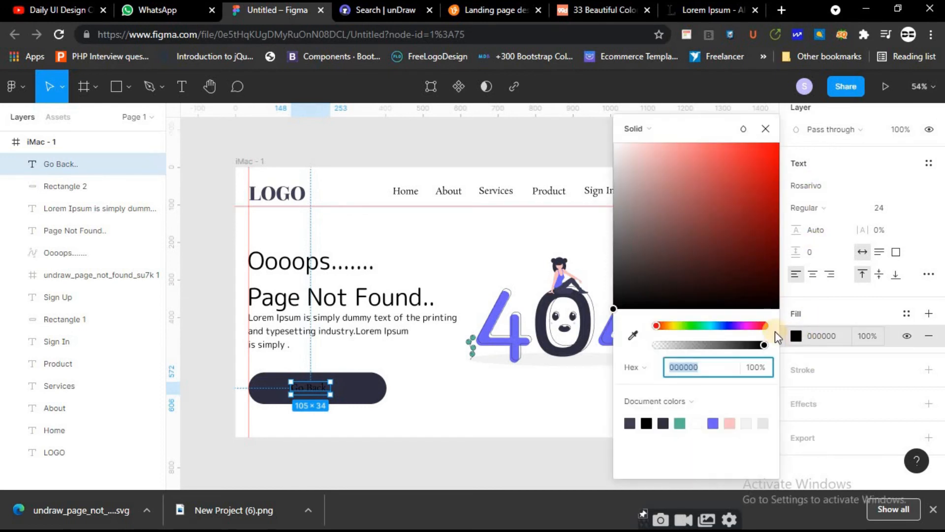
{"action": "left_click", "coordinate": [616, 144]}
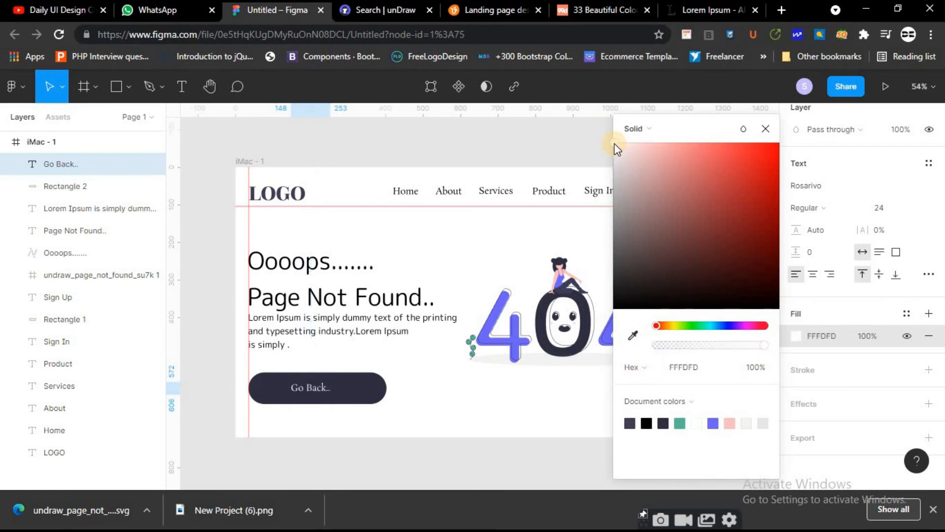
{"action": "left_click", "coordinate": [615, 147]}
{"action": "left_click", "coordinate": [765, 129]}
Give the "Go Back.." text the LOGO's Rozha One font and a font size of 36
{"action": "left_click", "coordinate": [277, 193]}
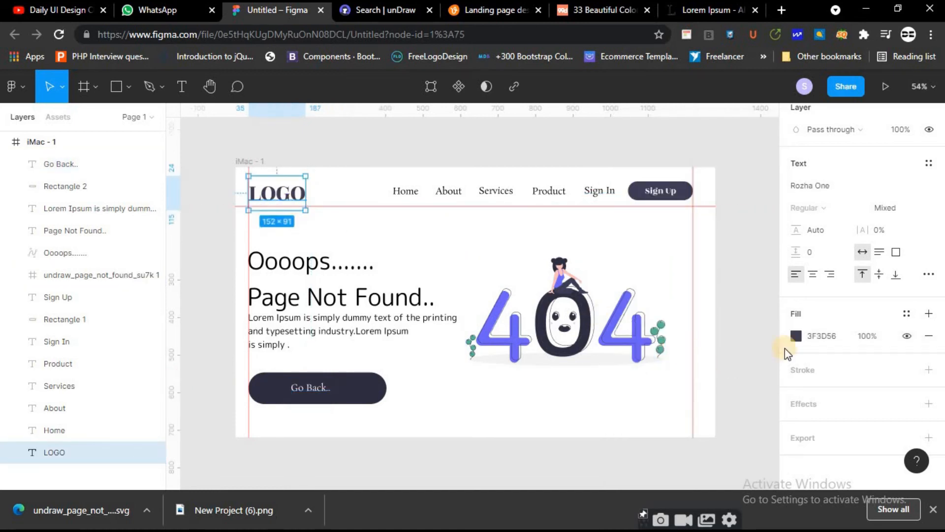
{"action": "left_click", "coordinate": [807, 186]}
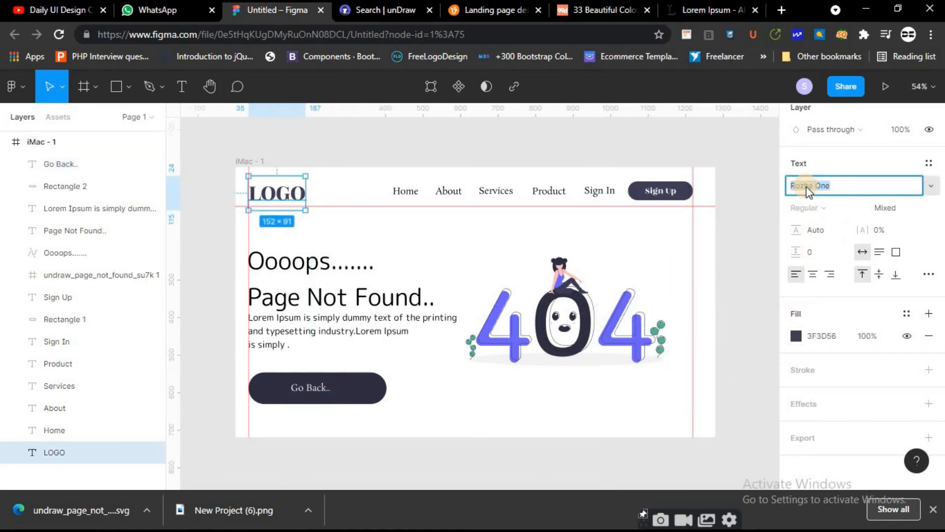
{"action": "left_click", "coordinate": [310, 387]}
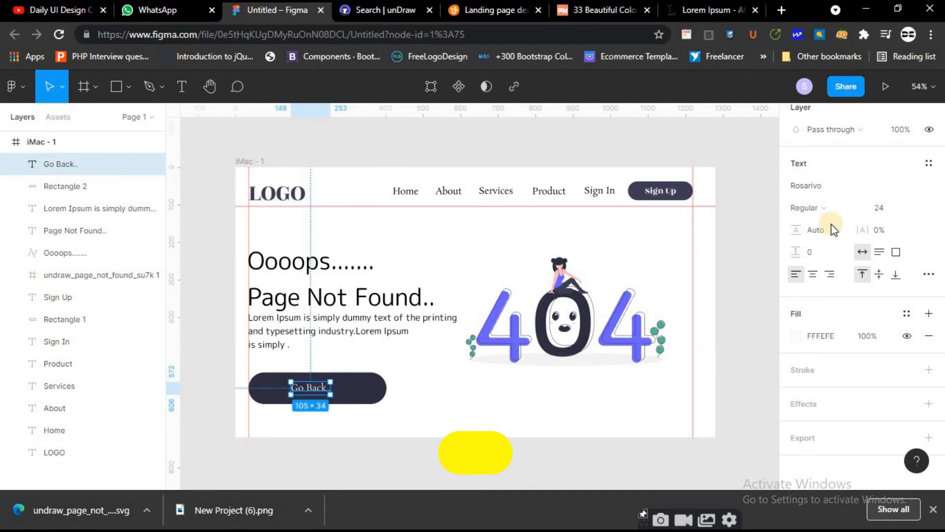
{"action": "left_click", "coordinate": [819, 183]}
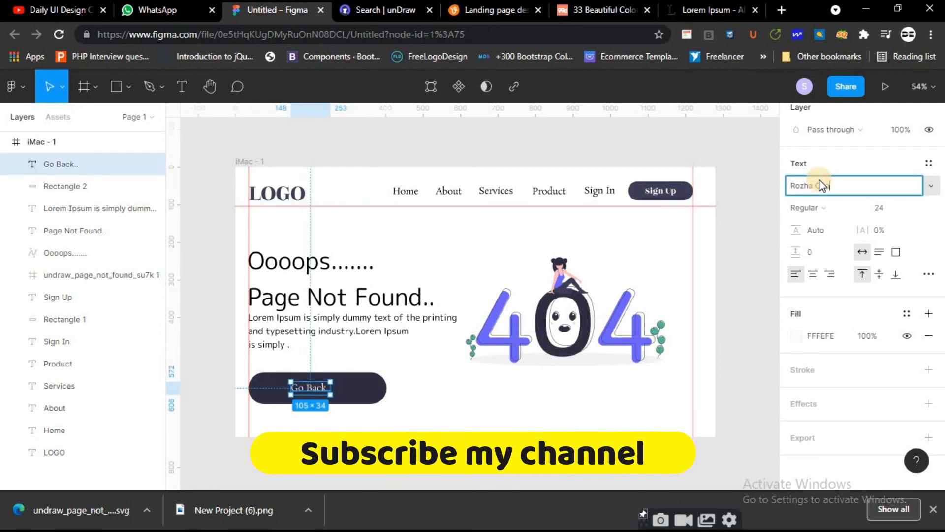
{"action": "key", "text": "Return"}
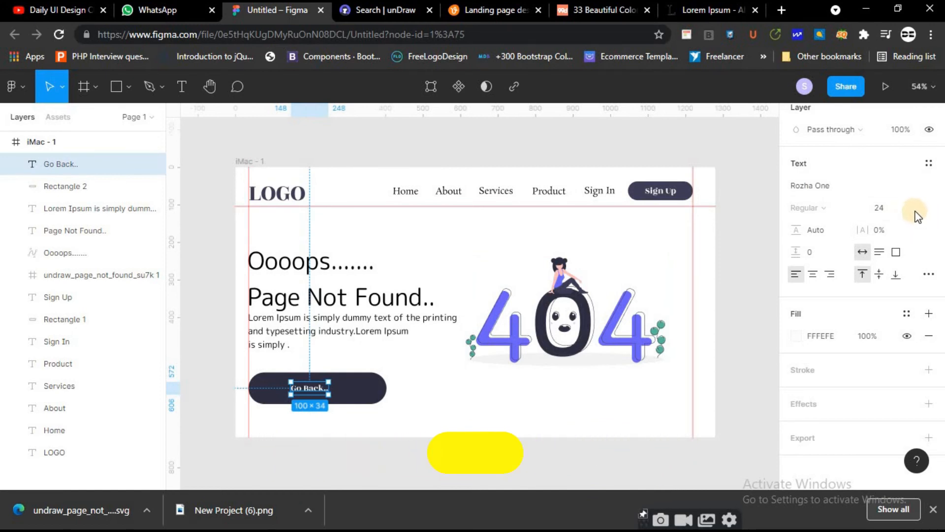
{"action": "left_click", "coordinate": [914, 212]}
{"action": "left_click", "coordinate": [896, 256]}
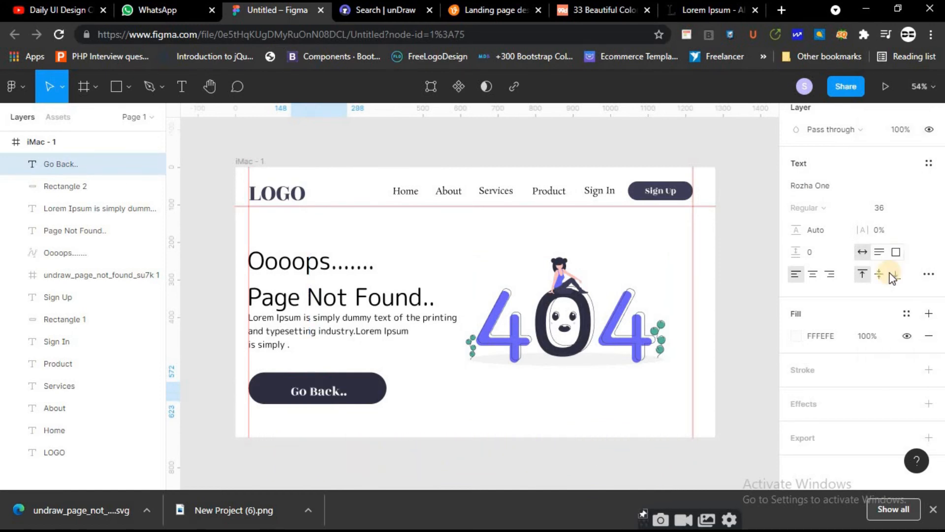
Center the "Go Back.." text horizontally and vertically on its rounded rectangle
{"action": "left_click", "coordinate": [315, 389]}
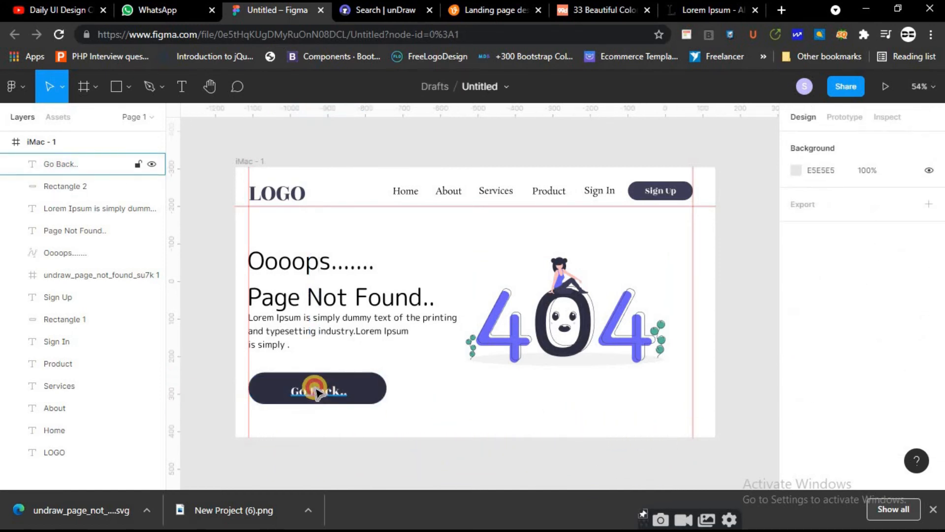
{"action": "left_click_drag", "start_coordinate": [315, 393], "coordinate": [310, 388]}
{"action": "left_click", "coordinate": [368, 402]}
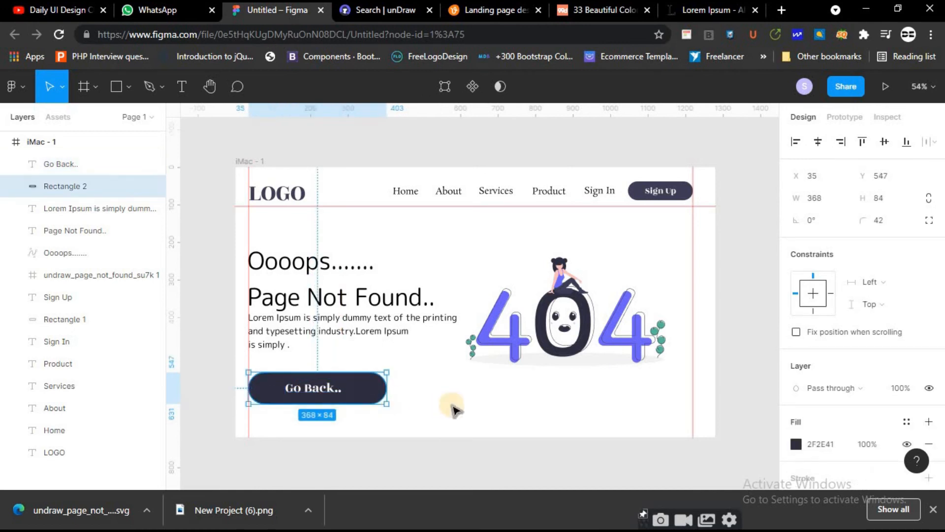
{"action": "left_click", "coordinate": [262, 386], "text": "shift"}
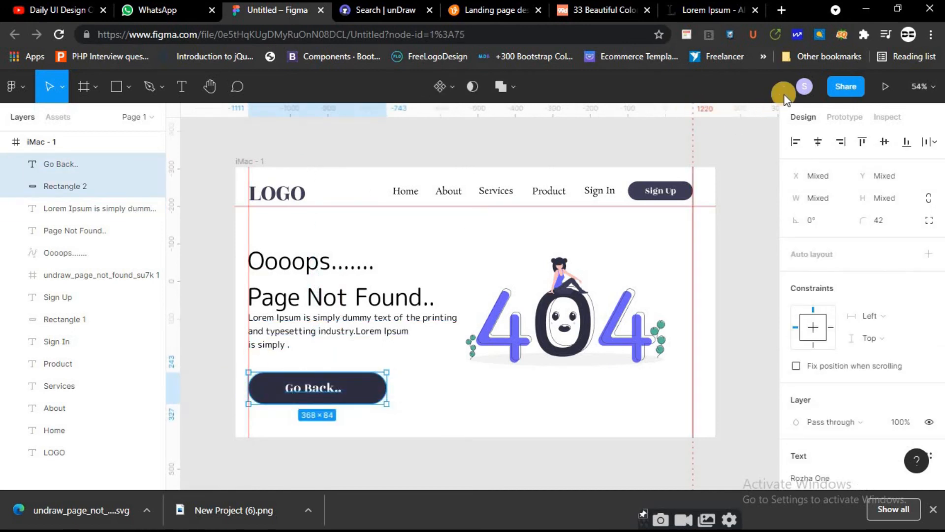
{"action": "left_click", "coordinate": [819, 142]}
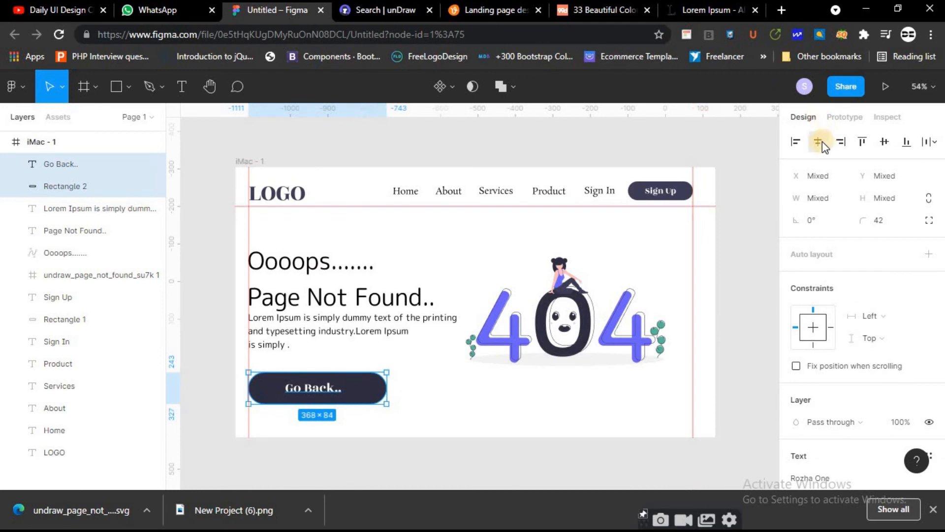
{"action": "left_click", "coordinate": [883, 143]}
{"action": "left_click", "coordinate": [475, 401]}
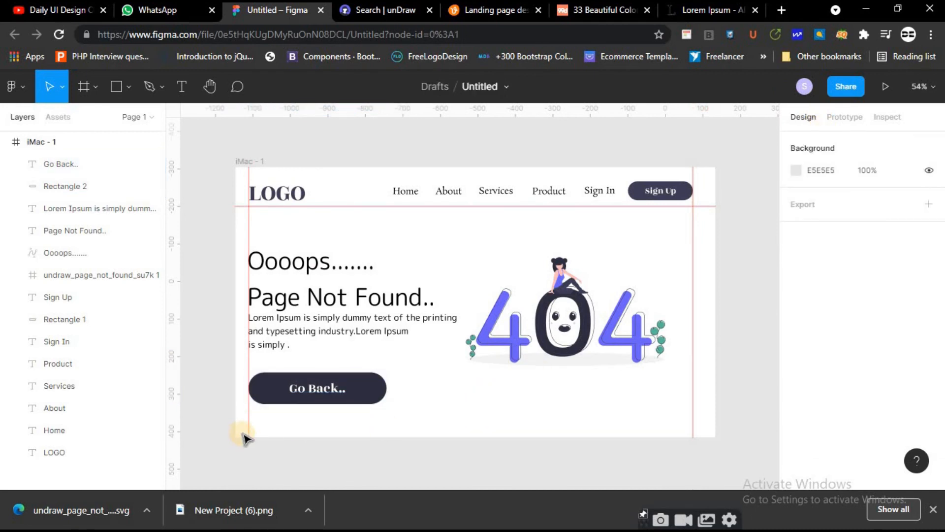
Remove the vertical guide along the LOGO's edge and the horizontal guide below the header
{"action": "left_click_drag", "start_coordinate": [248, 433], "coordinate": [56, 401]}
{"action": "left_click_drag", "start_coordinate": [426, 205], "coordinate": [420, 107]}
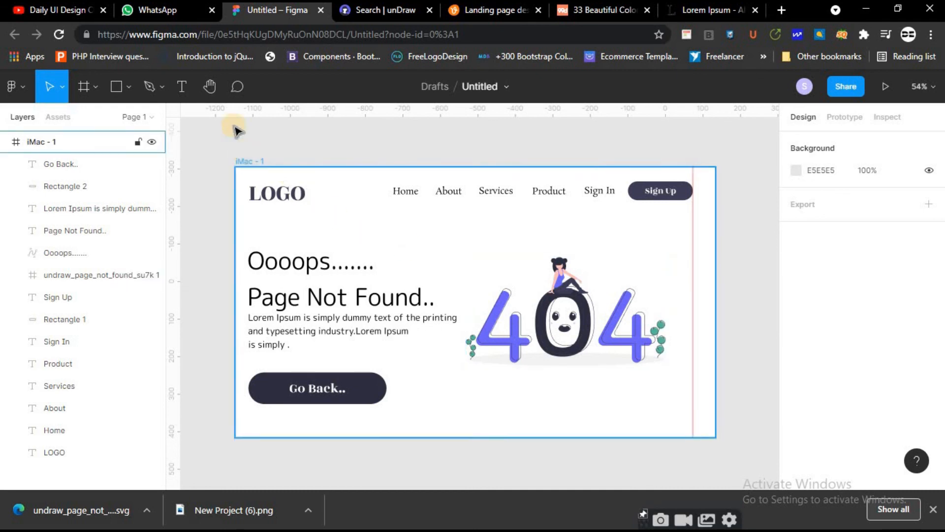
Replace the purple 6C63FF among the iMac - 1 frame's selection colors with the near-black 121113
{"action": "left_click", "coordinate": [237, 163]}
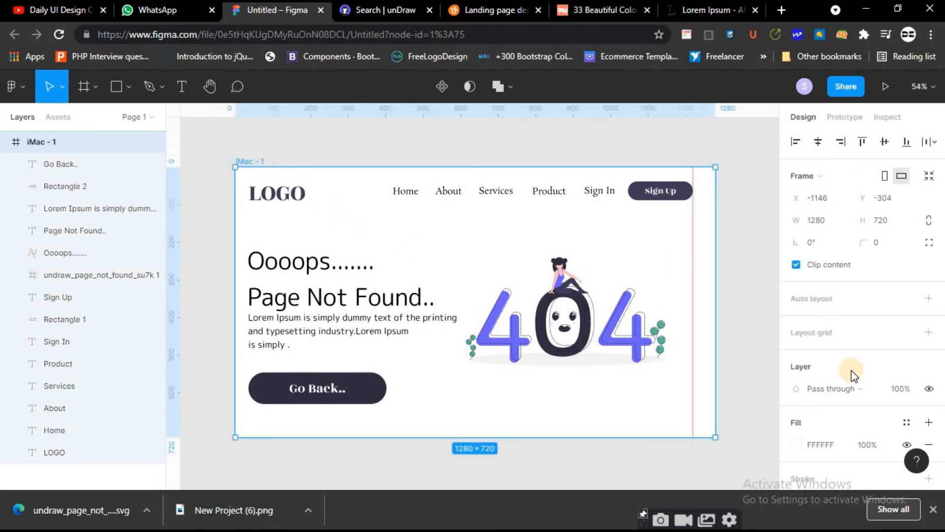
{"action": "scroll", "coordinate": [851, 370], "scroll_direction": "down", "scroll_amount": 5}
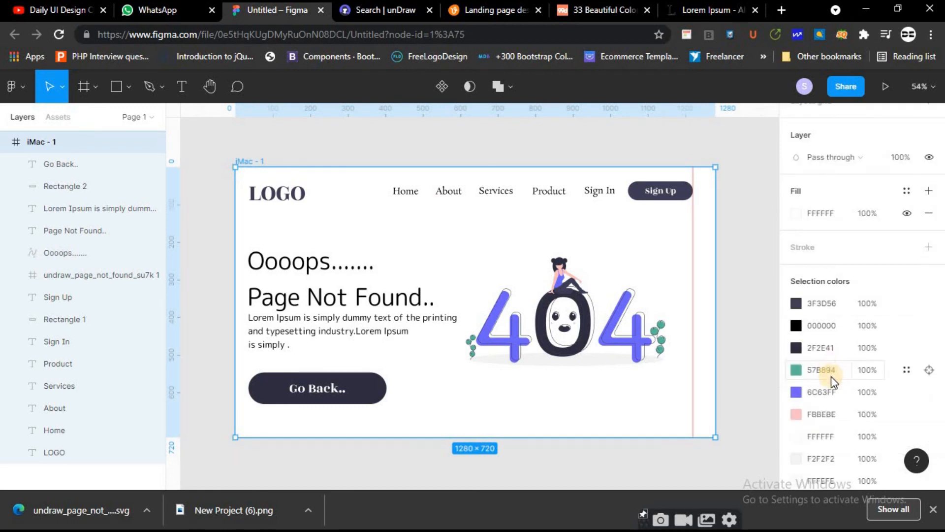
{"action": "left_click", "coordinate": [825, 394]}
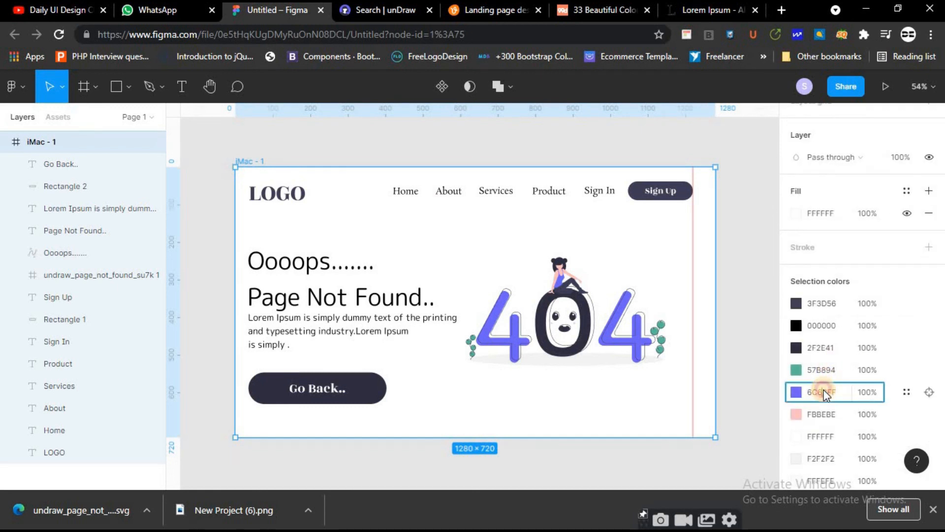
{"action": "left_click", "coordinate": [793, 393]}
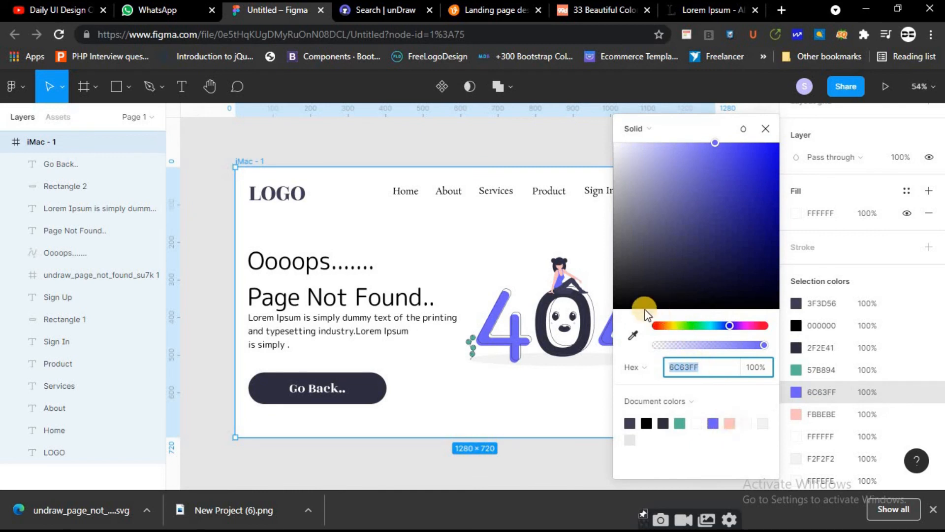
{"action": "left_click", "coordinate": [628, 299]}
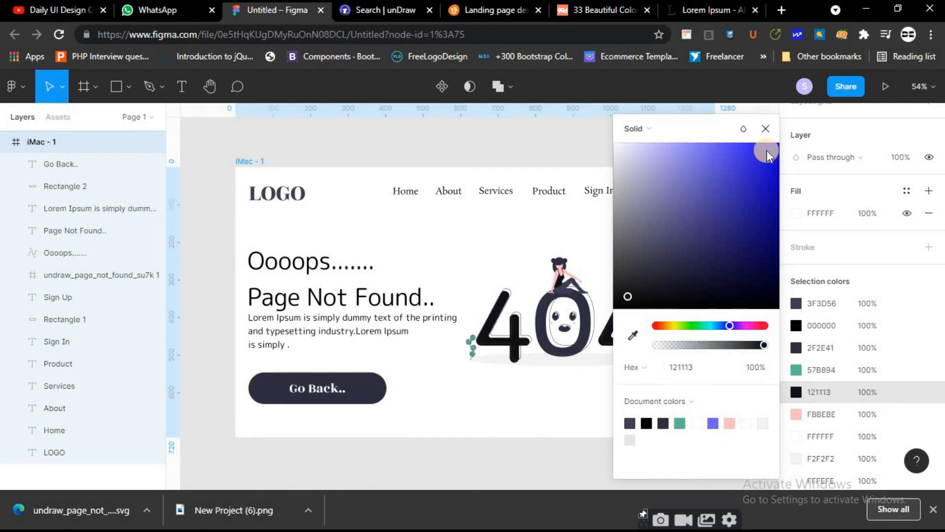
{"action": "left_click", "coordinate": [767, 129]}
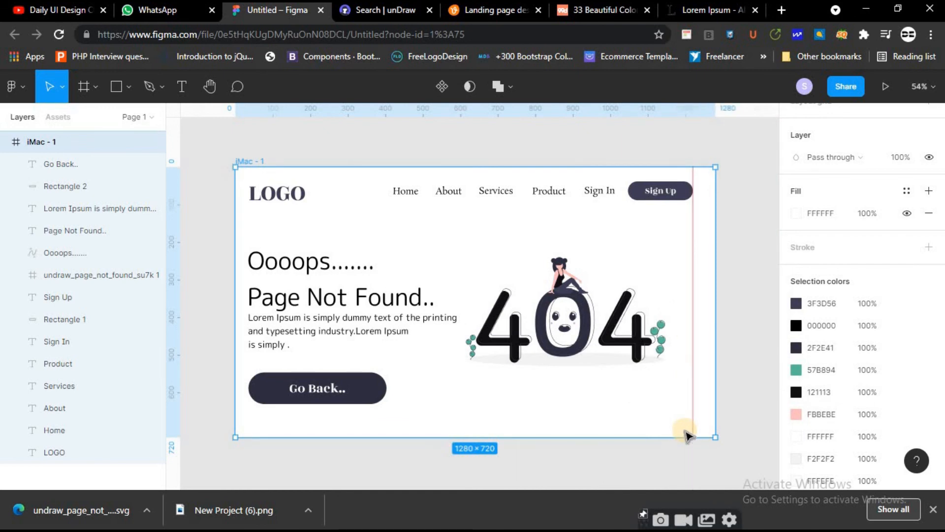
{"action": "left_click", "coordinate": [734, 364]}
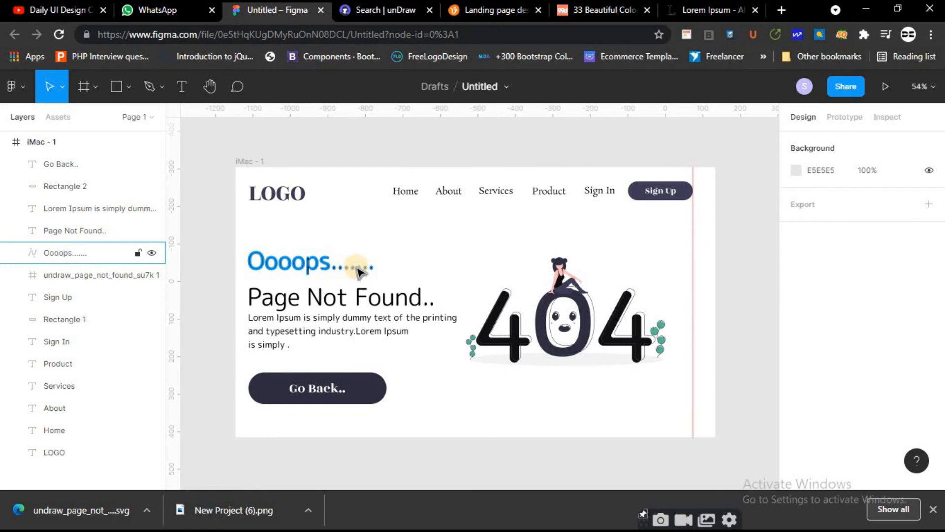
{"action": "left_click", "coordinate": [400, 267]}
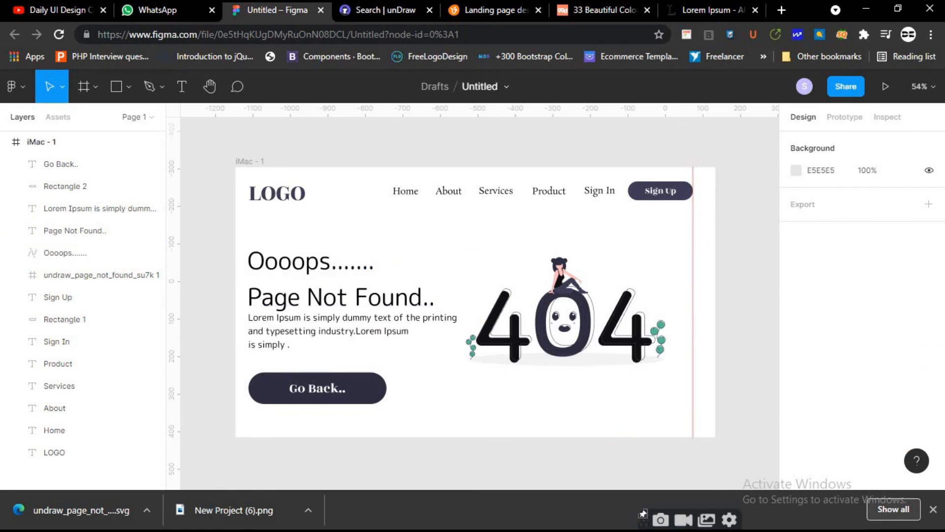
Add a 1x PNG export setting to the iMac - 1 frame, preview it and export the frame
{"action": "scroll", "coordinate": [567, 360], "scroll_direction": "down", "scroll_amount": 1}
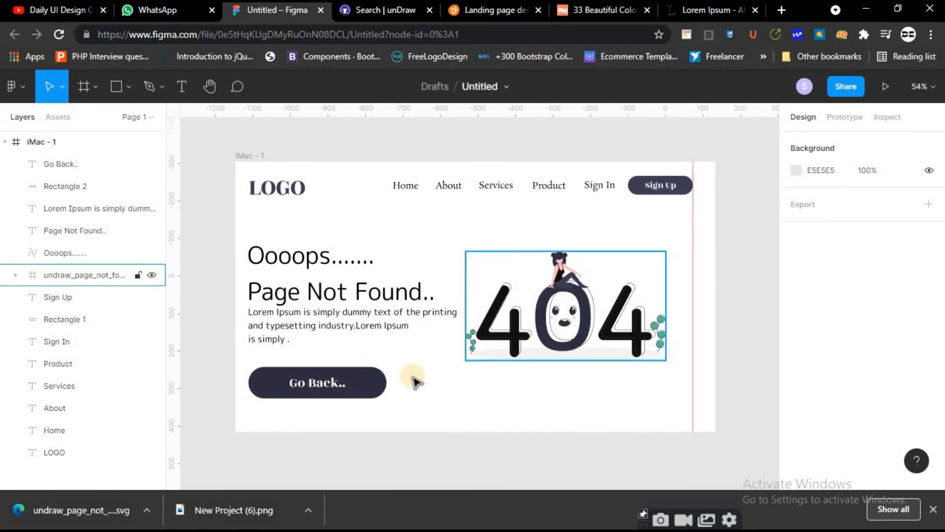
{"action": "scroll", "coordinate": [777, 397], "scroll_direction": "down", "scroll_amount": 5}
{"action": "scroll", "coordinate": [232, 270], "scroll_direction": "up", "scroll_amount": 7}
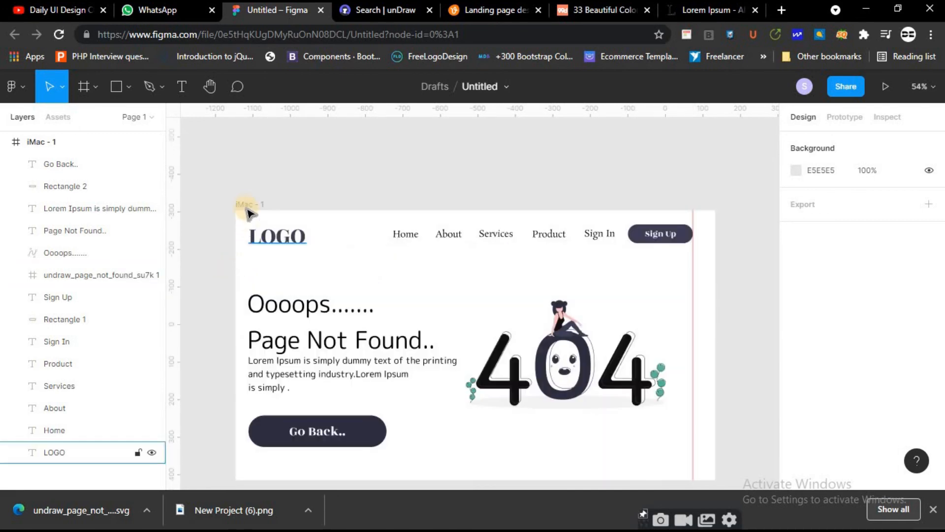
{"action": "left_click", "coordinate": [246, 206]}
{"action": "scroll", "coordinate": [420, 273], "scroll_direction": "down", "scroll_amount": 1}
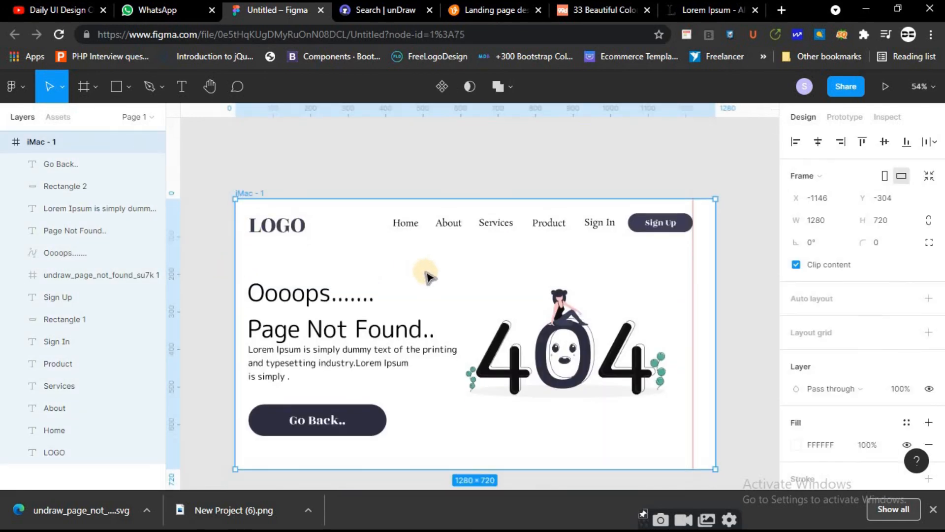
{"action": "scroll", "coordinate": [880, 384], "scroll_direction": "down", "scroll_amount": 5}
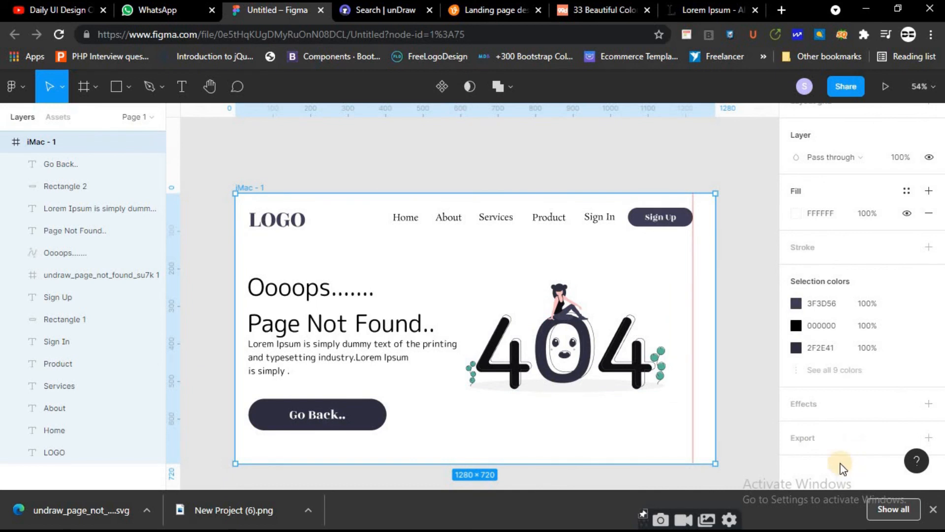
{"action": "left_click", "coordinate": [829, 445]}
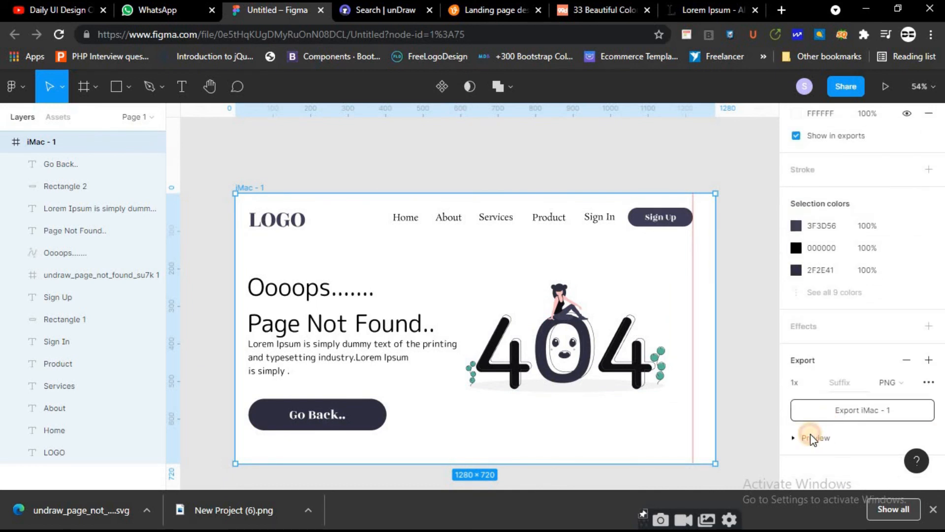
{"action": "left_click", "coordinate": [811, 437]}
{"action": "scroll", "coordinate": [818, 446], "scroll_direction": "down", "scroll_amount": 2}
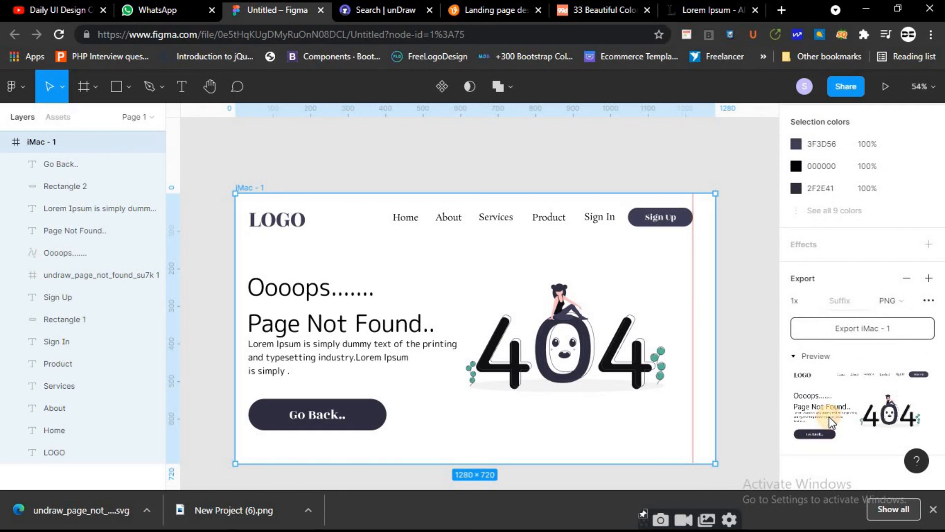
{"action": "left_click", "coordinate": [928, 301]}
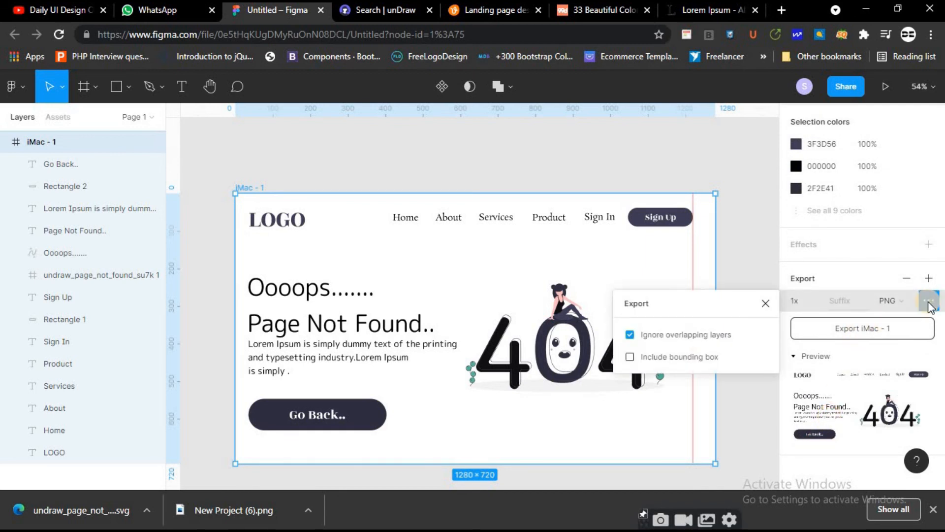
{"action": "left_click", "coordinate": [843, 338]}
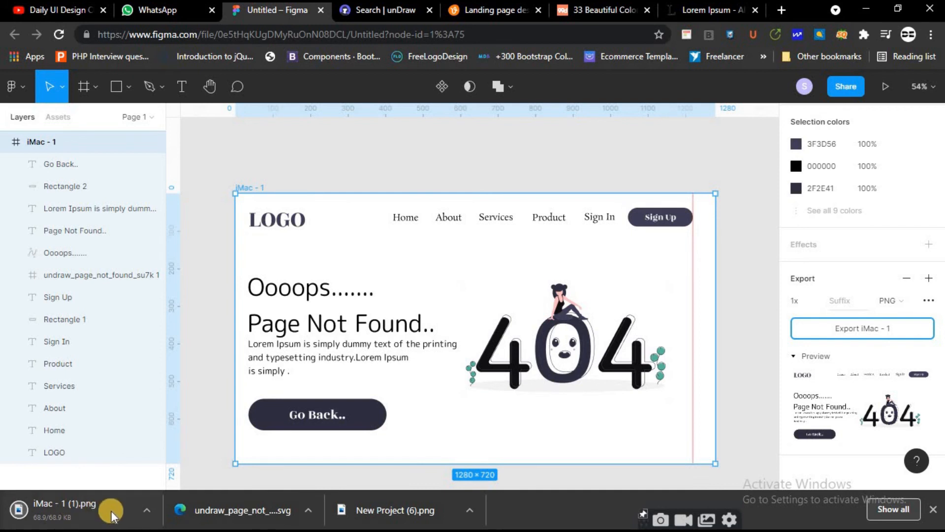
Open the exported iMac - 1 (1).png in a maximized Photos window to check it, and return to the Figma design with nothing selected
{"action": "left_click", "coordinate": [70, 510]}
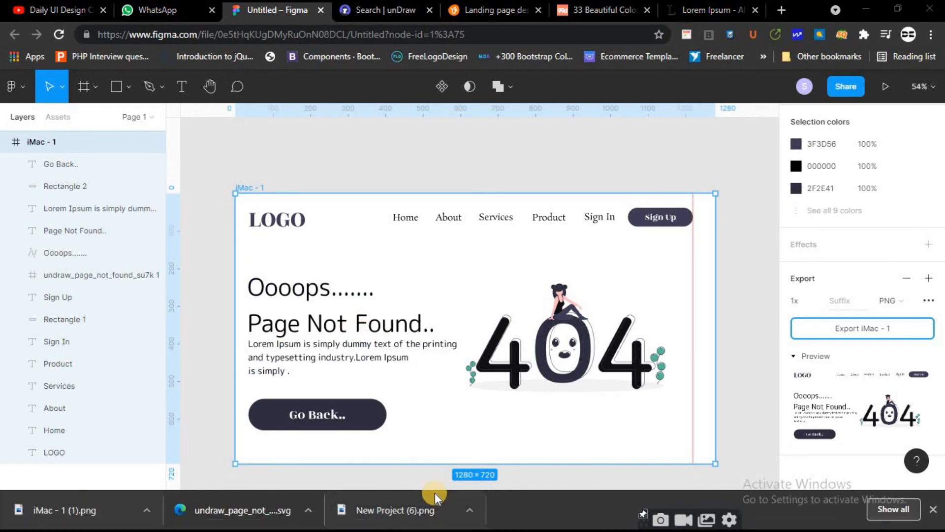
{"action": "left_click", "coordinate": [75, 511]}
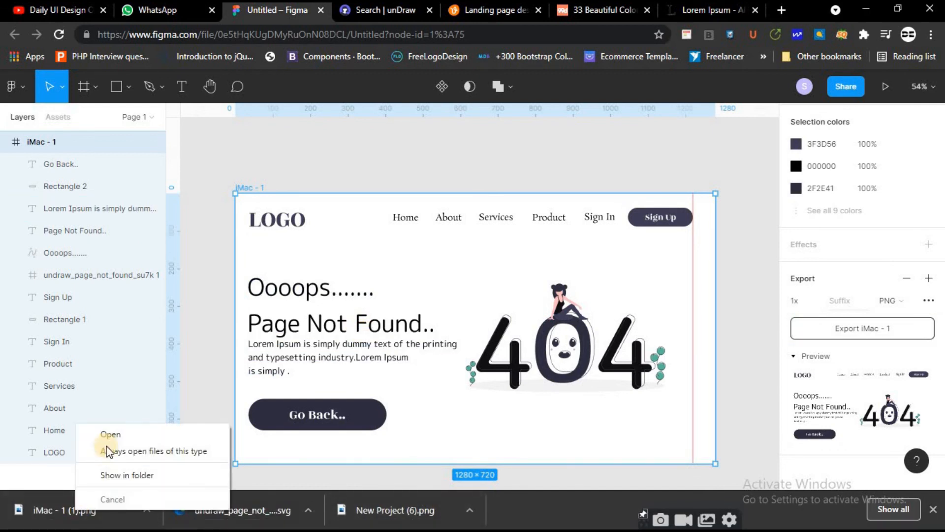
{"action": "left_click", "coordinate": [109, 432]}
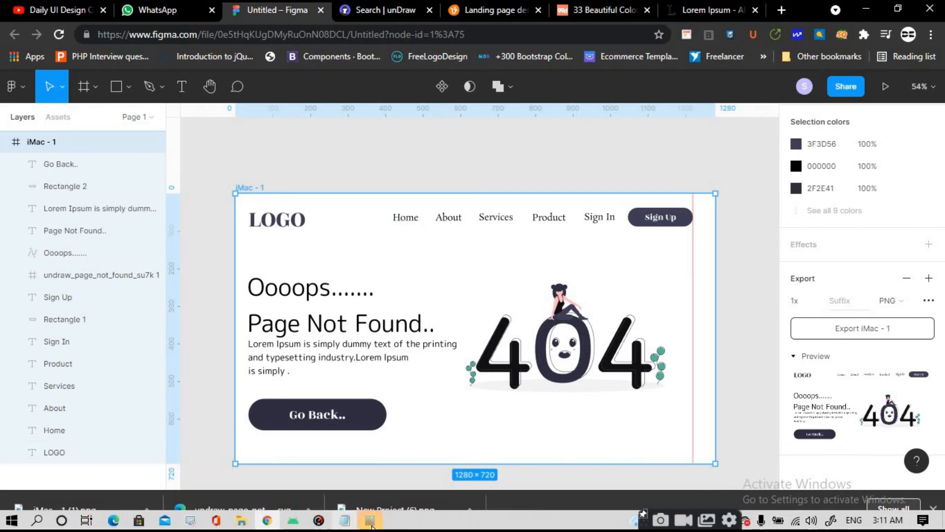
{"action": "left_click", "coordinate": [370, 520]}
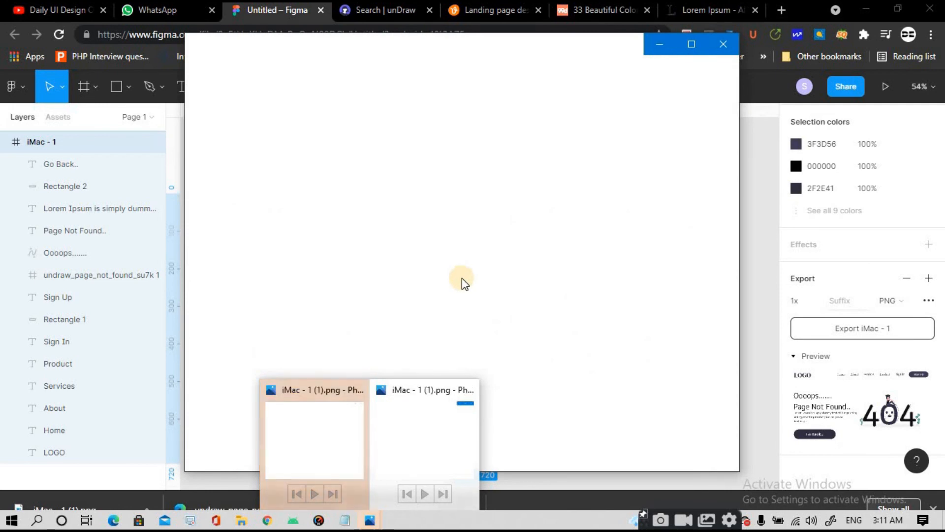
{"action": "left_click", "coordinate": [697, 41]}
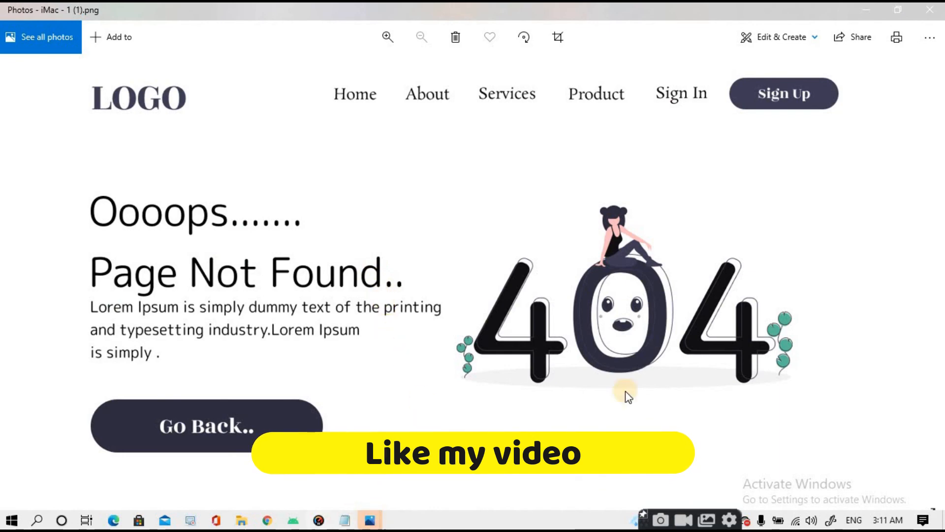
{"action": "left_click", "coordinate": [870, 11]}
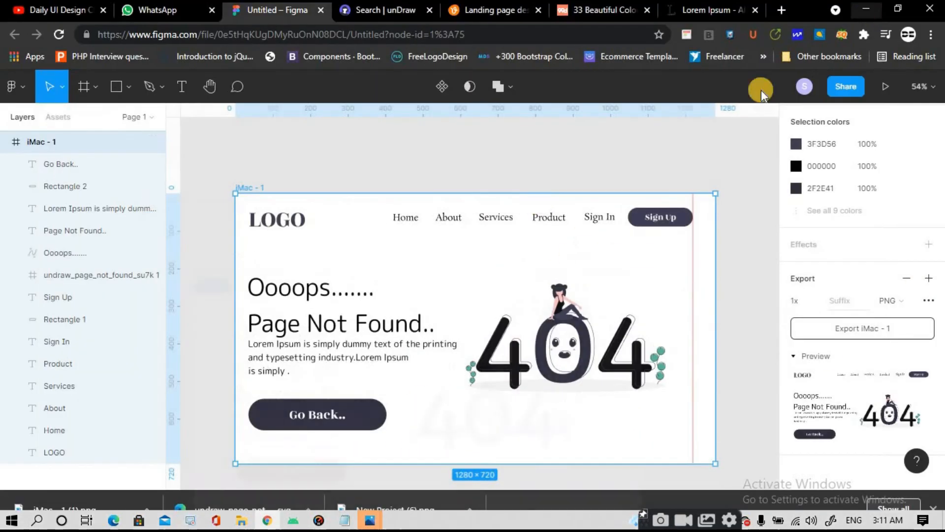
{"action": "left_click", "coordinate": [291, 170]}
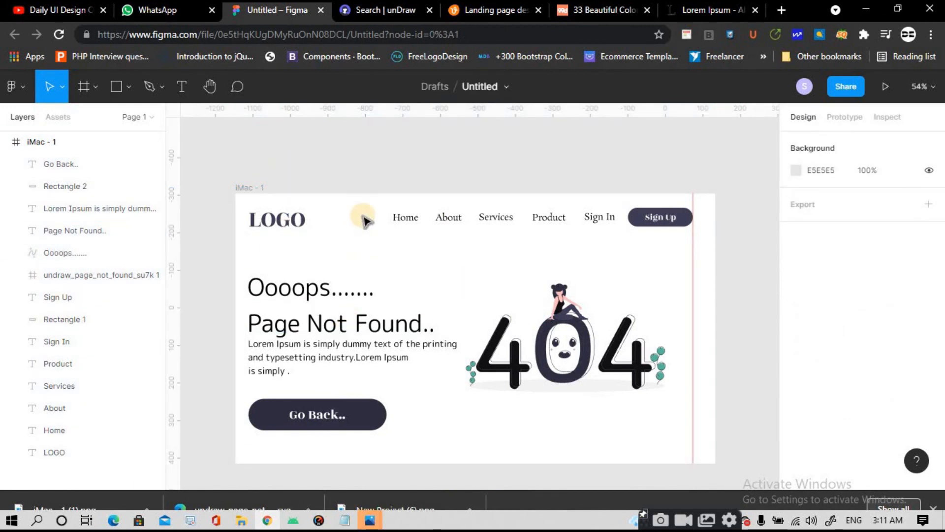